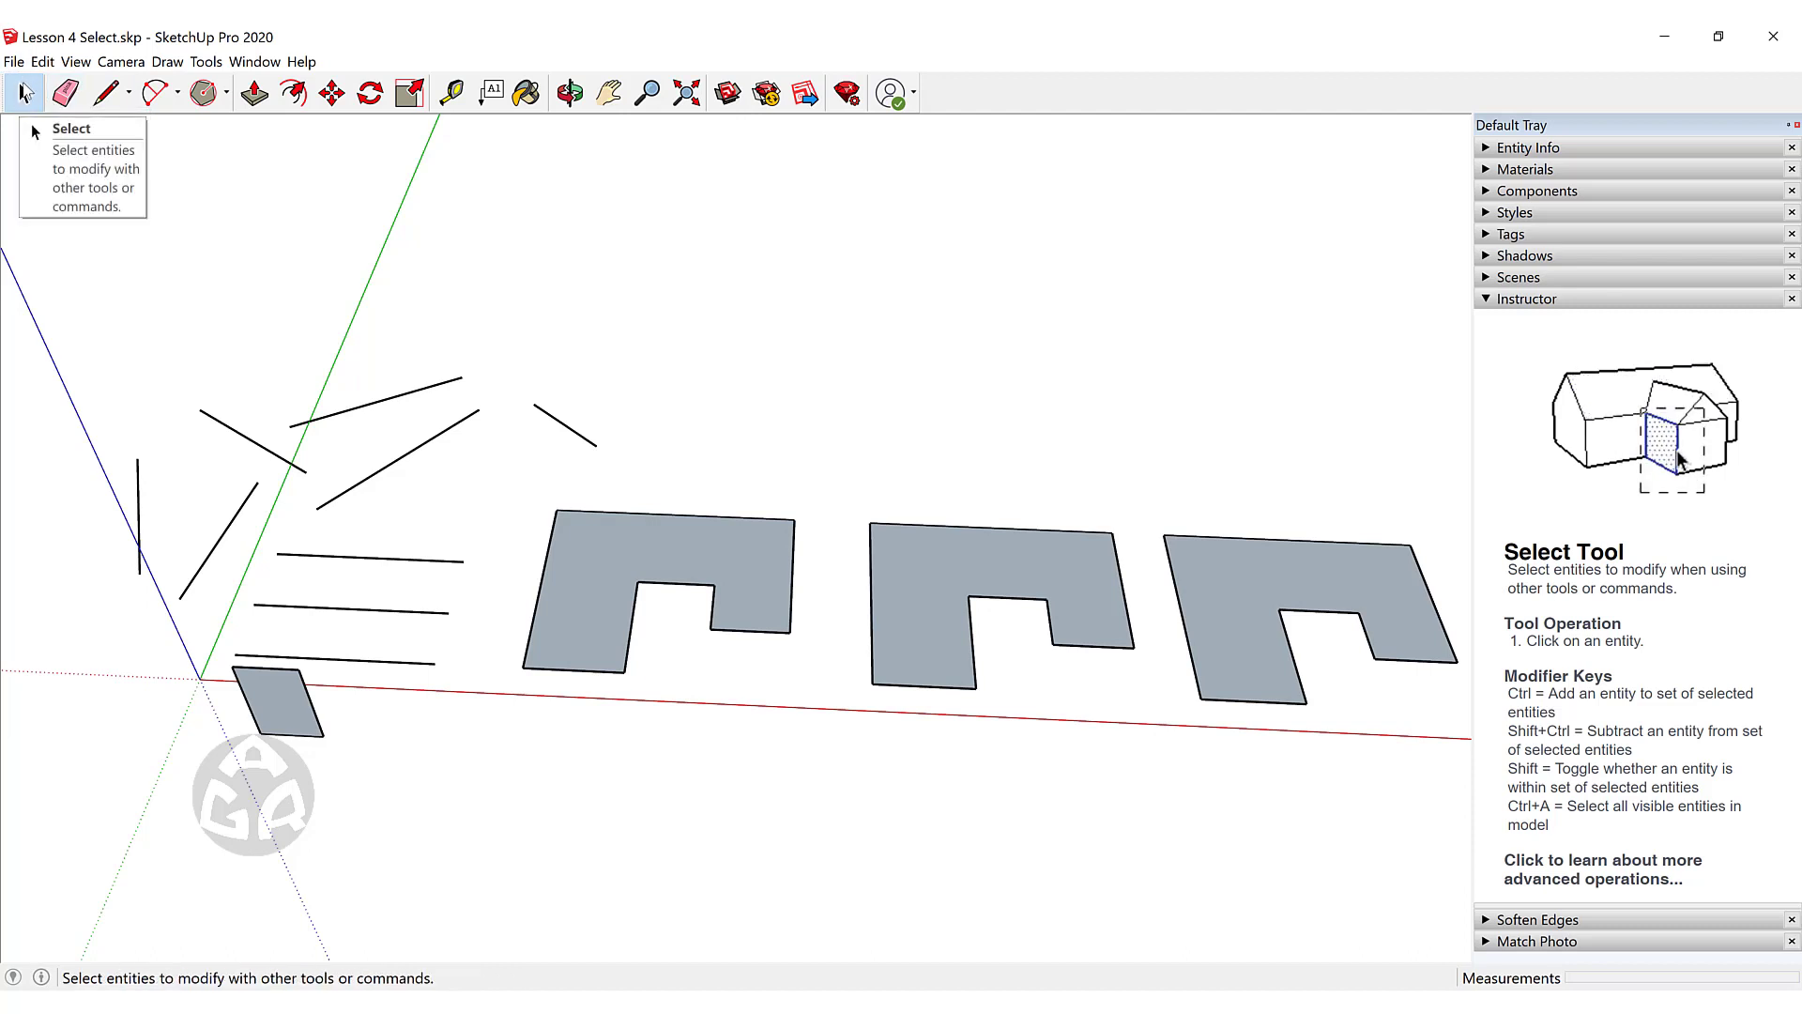
Orbit to look from above and select two single scattered lines in turn.
{"action": "key", "text": "space"}
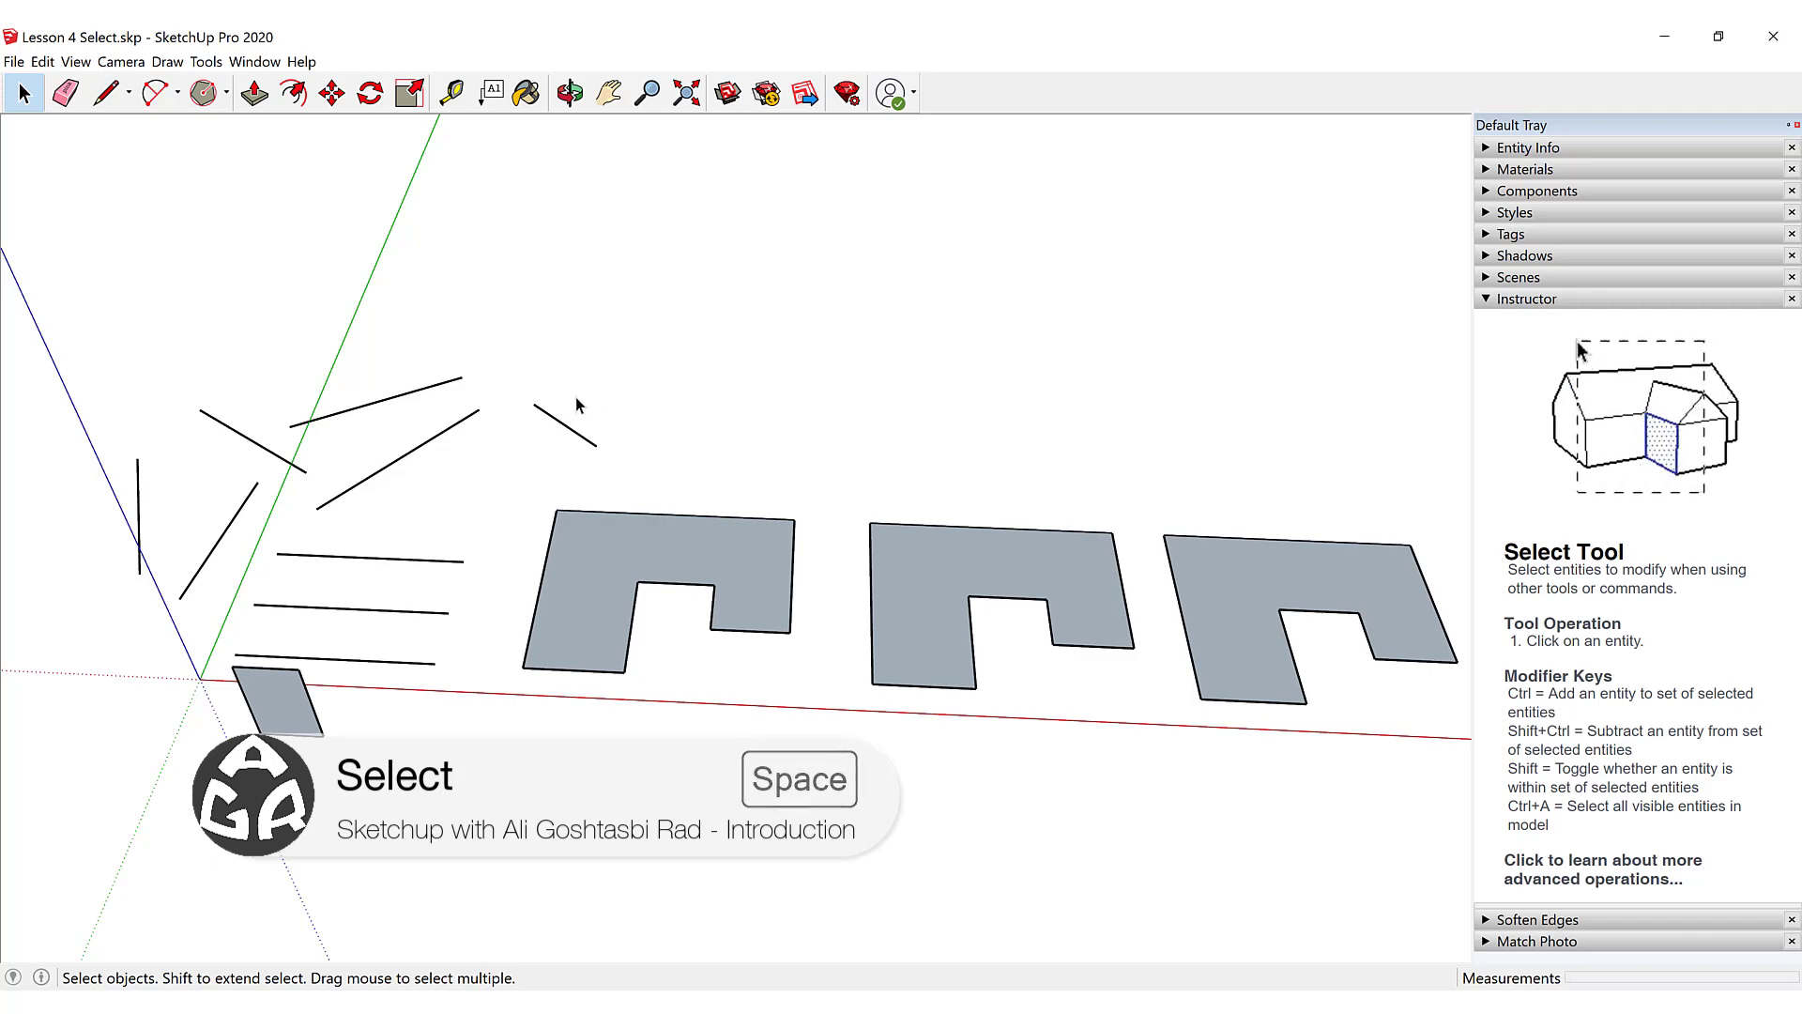
{"action": "key", "text": "o"}
{"action": "left_click_drag", "start_coordinate": [691, 418], "coordinate": [729, 572]}
{"action": "key", "text": "space"}
{"action": "scroll", "coordinate": [560, 598], "scroll_direction": "up", "scroll_amount": 2}
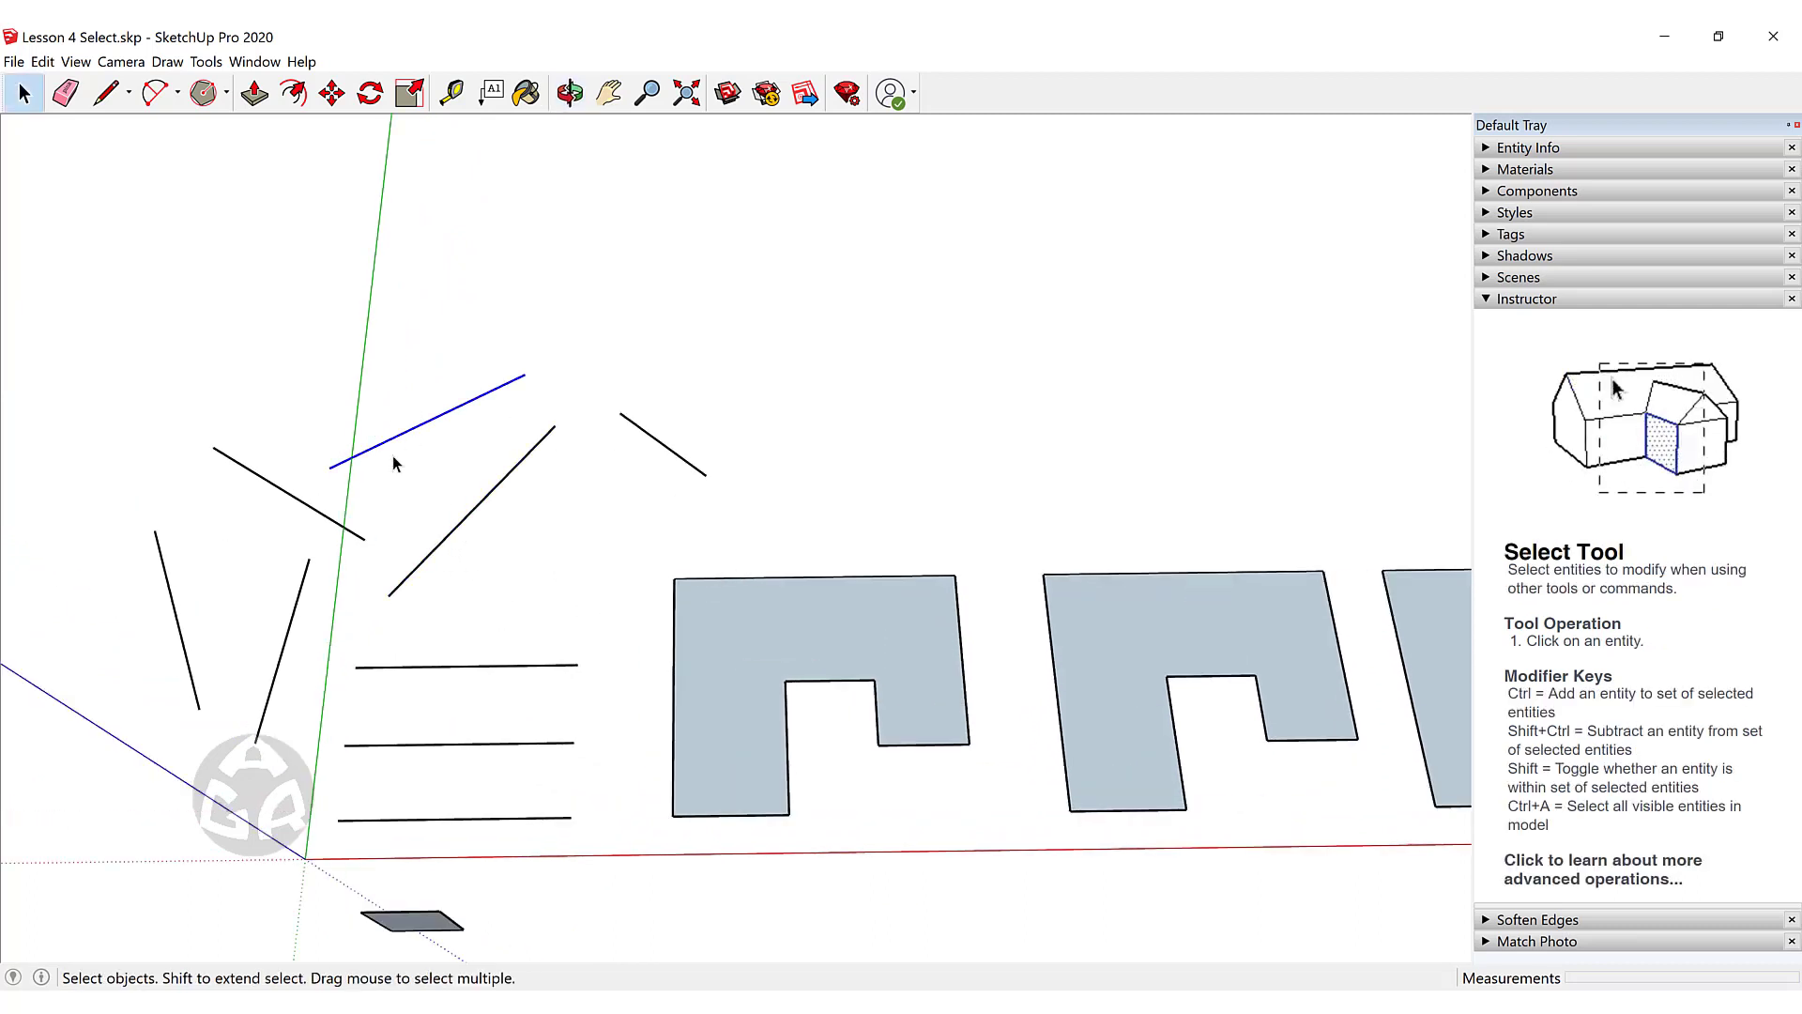
{"action": "left_click", "coordinate": [321, 517]}
{"action": "left_click", "coordinate": [304, 571]}
Select each of the three U-shaped faces one at a time.
{"action": "left_click", "coordinate": [771, 602]}
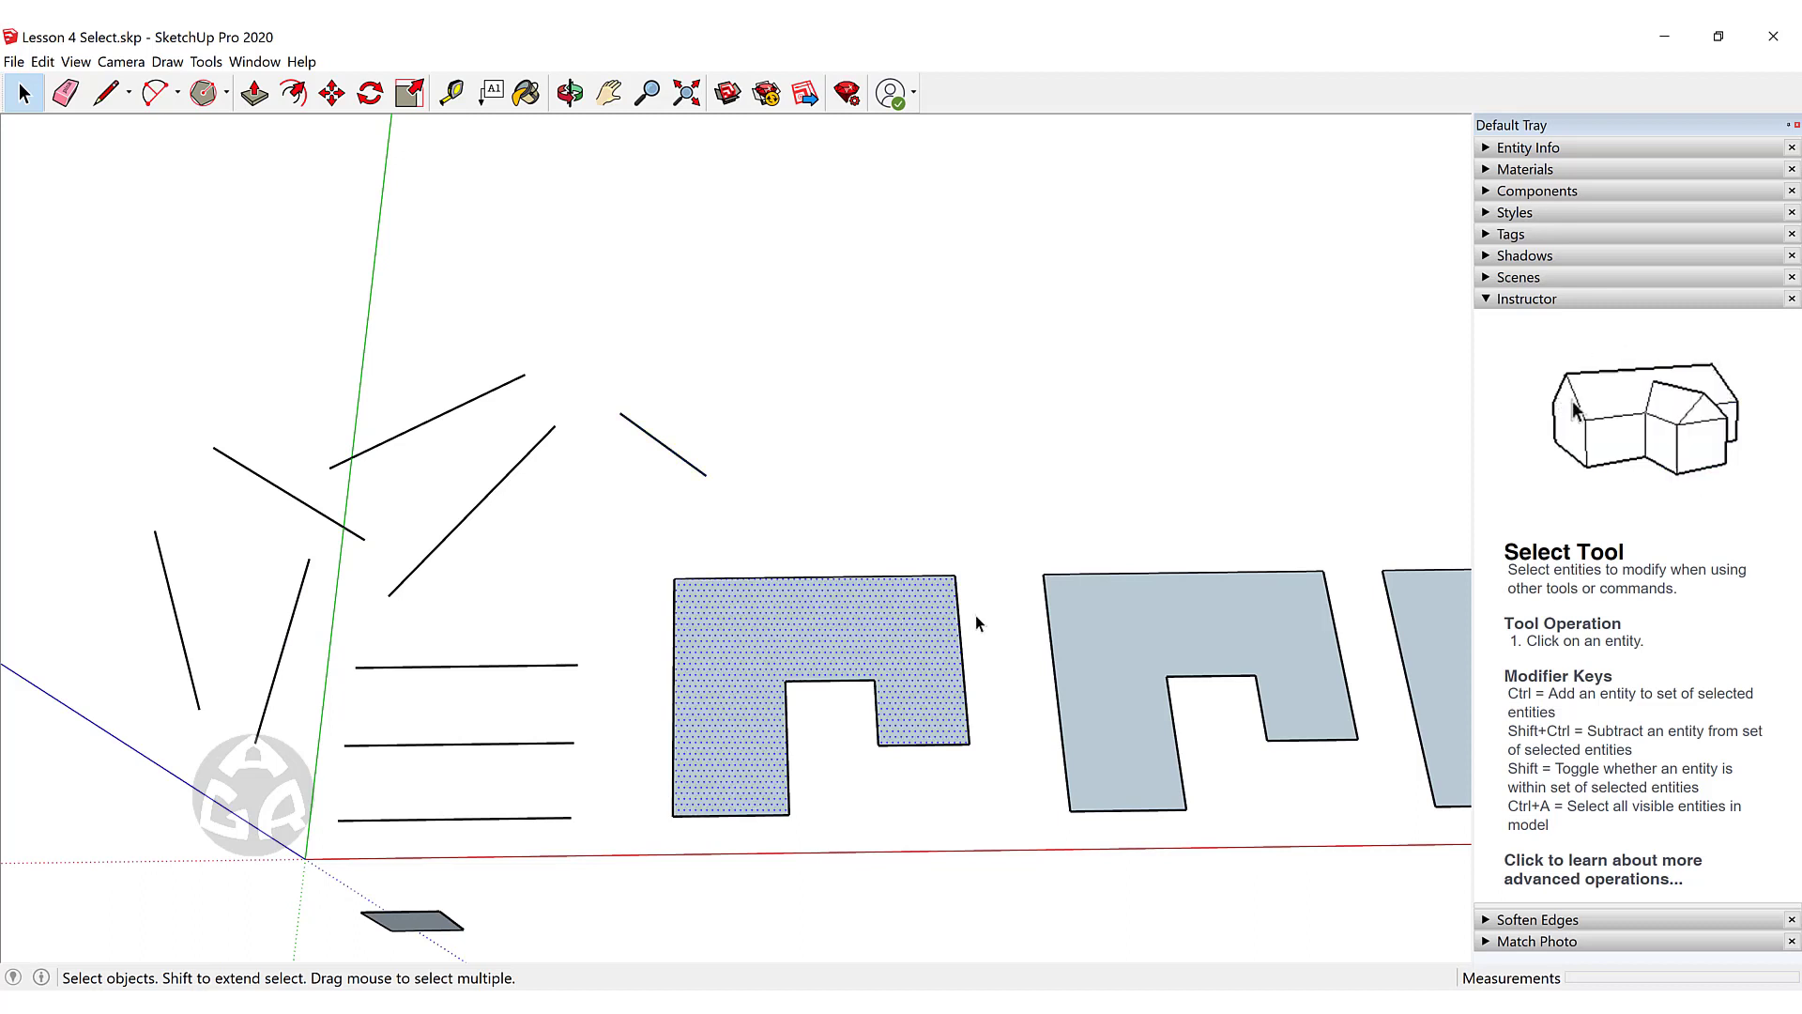
{"action": "left_click", "coordinate": [1139, 625]}
{"action": "middle_click_drag", "start_coordinate": [1139, 625], "coordinate": [1250, 567]}
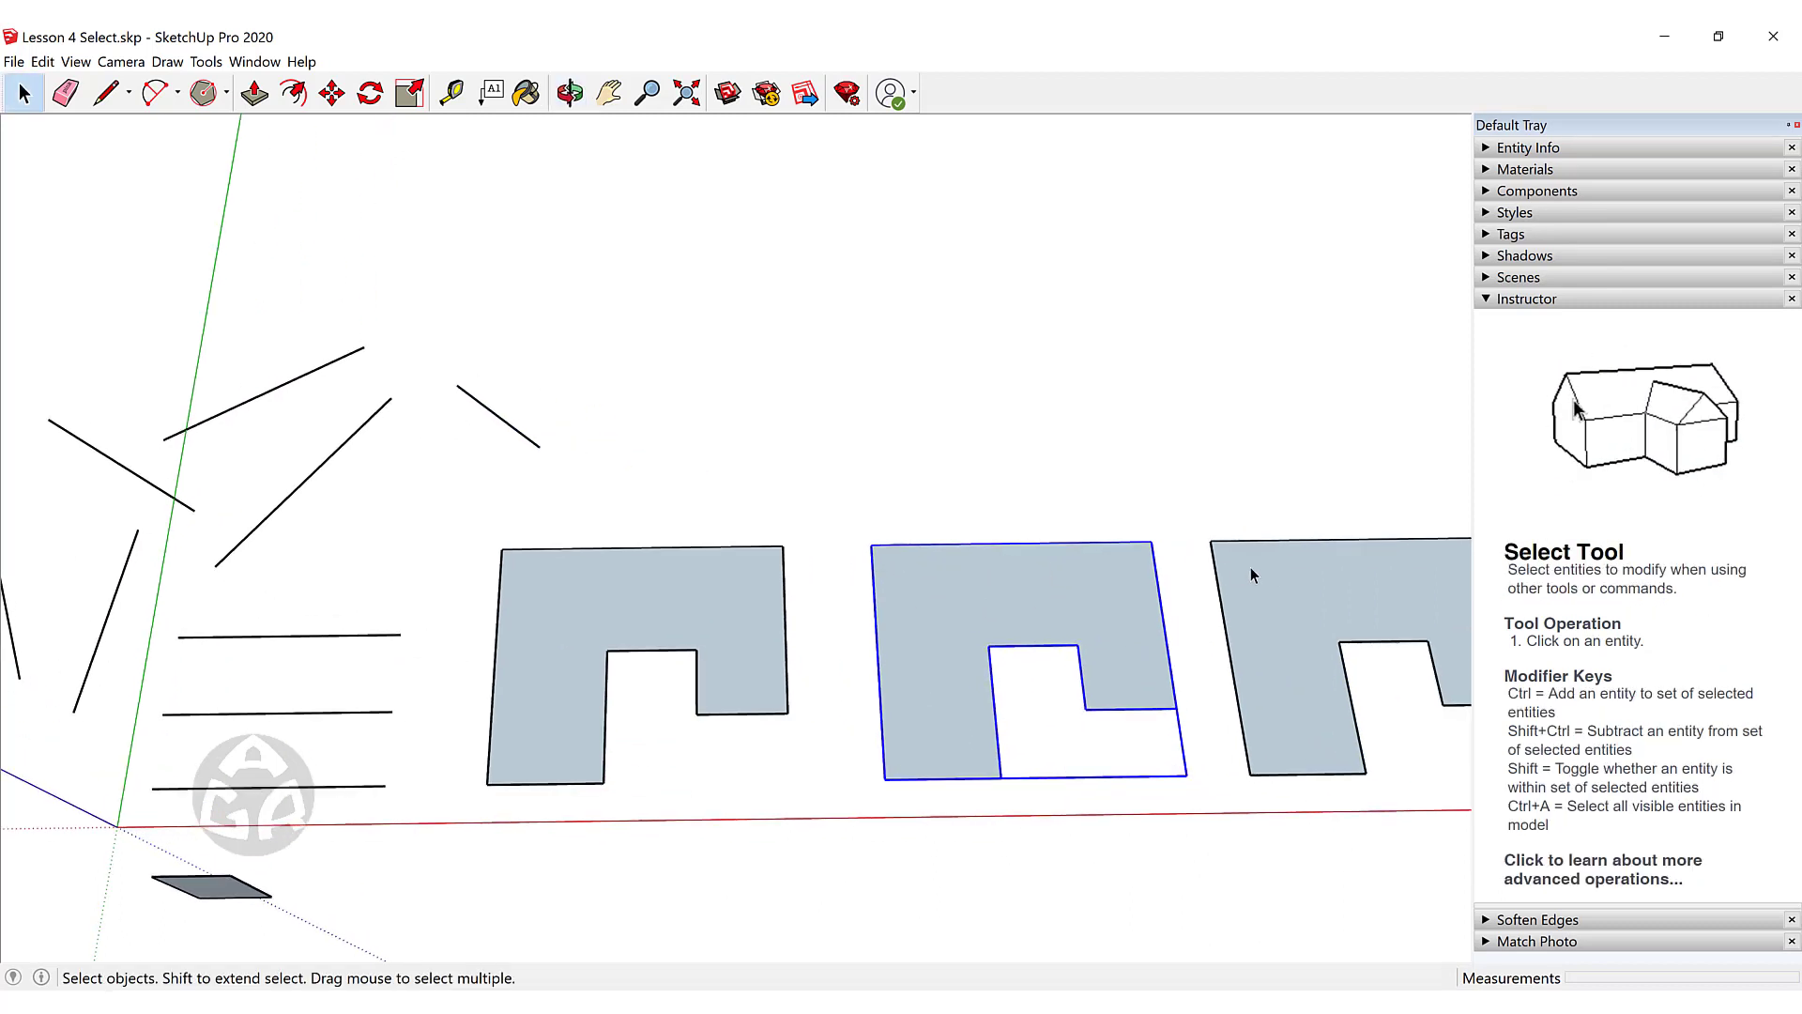
{"action": "left_click", "coordinate": [1264, 566]}
Select the short upper-right line, then the long diagonal, ending on the upper-left line.
{"action": "left_click", "coordinate": [491, 415]}
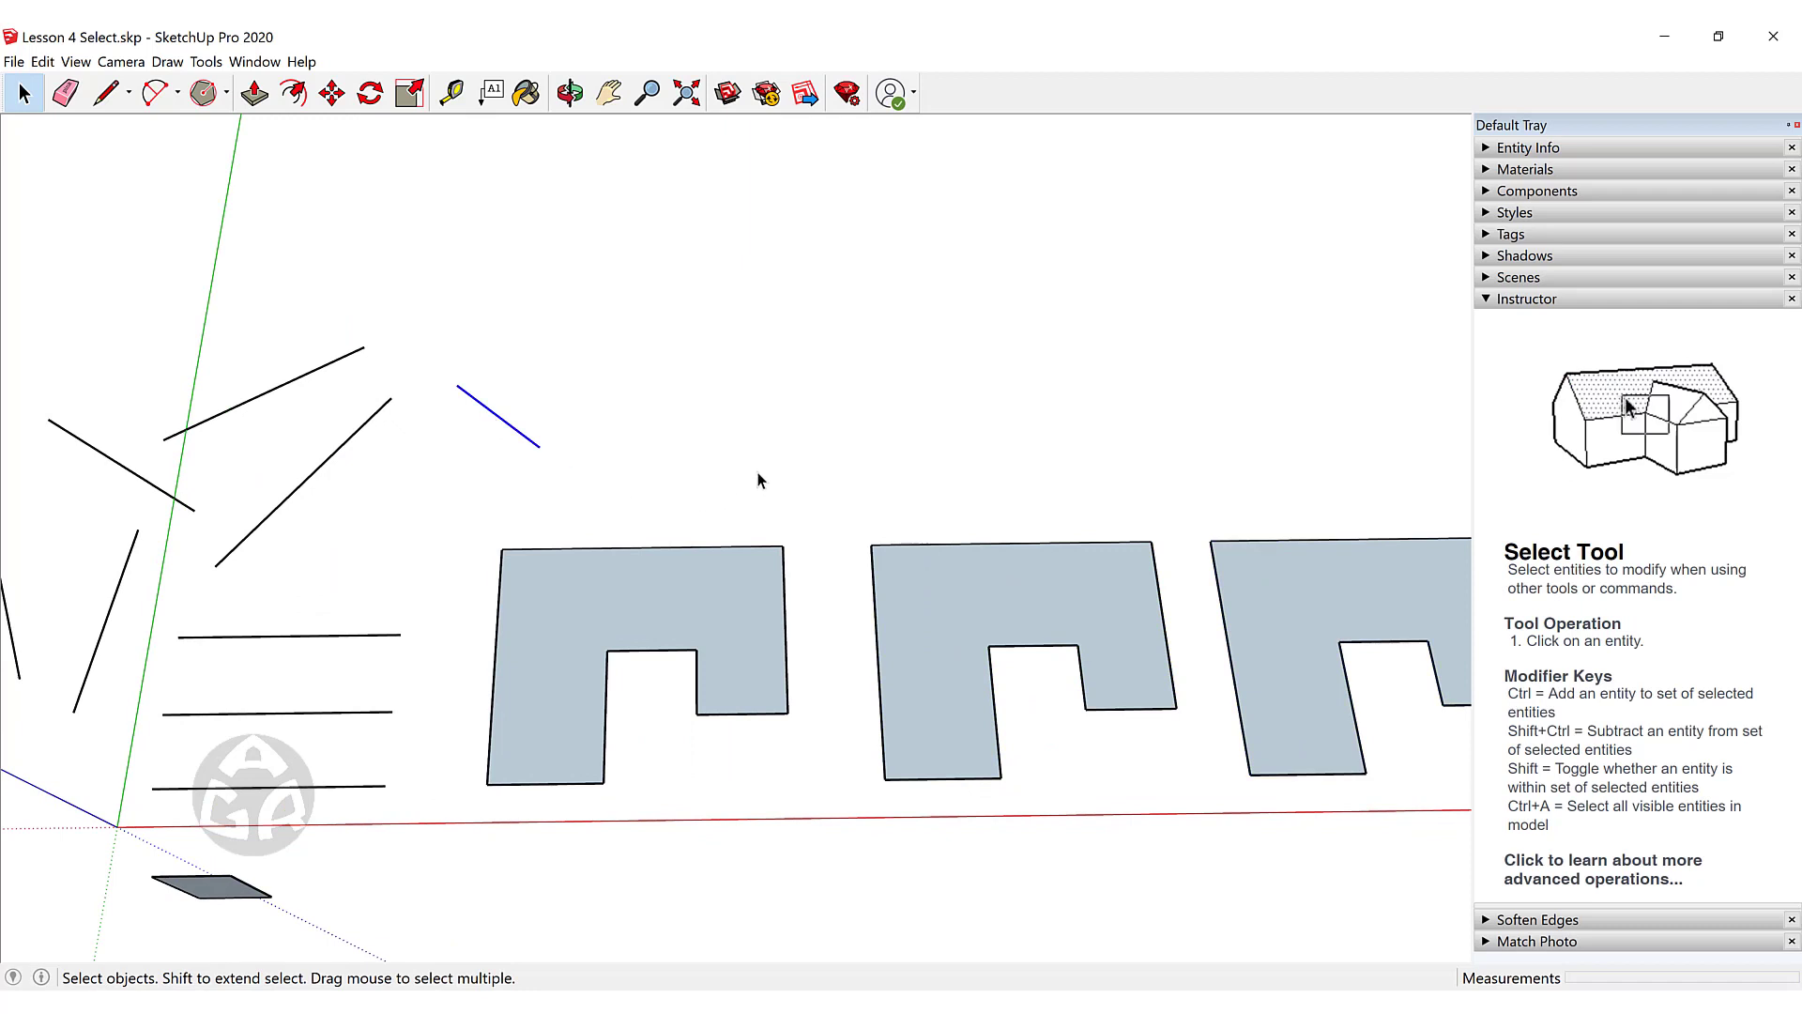
{"action": "mouse_move", "coordinate": [759, 451]}
{"action": "middle_mouse_down"}
{"action": "mouse_move", "coordinate": [744, 422]}
{"action": "mouse_move", "coordinate": [787, 420]}
{"action": "mouse_move", "coordinate": [761, 422]}
{"action": "middle_mouse_up"}
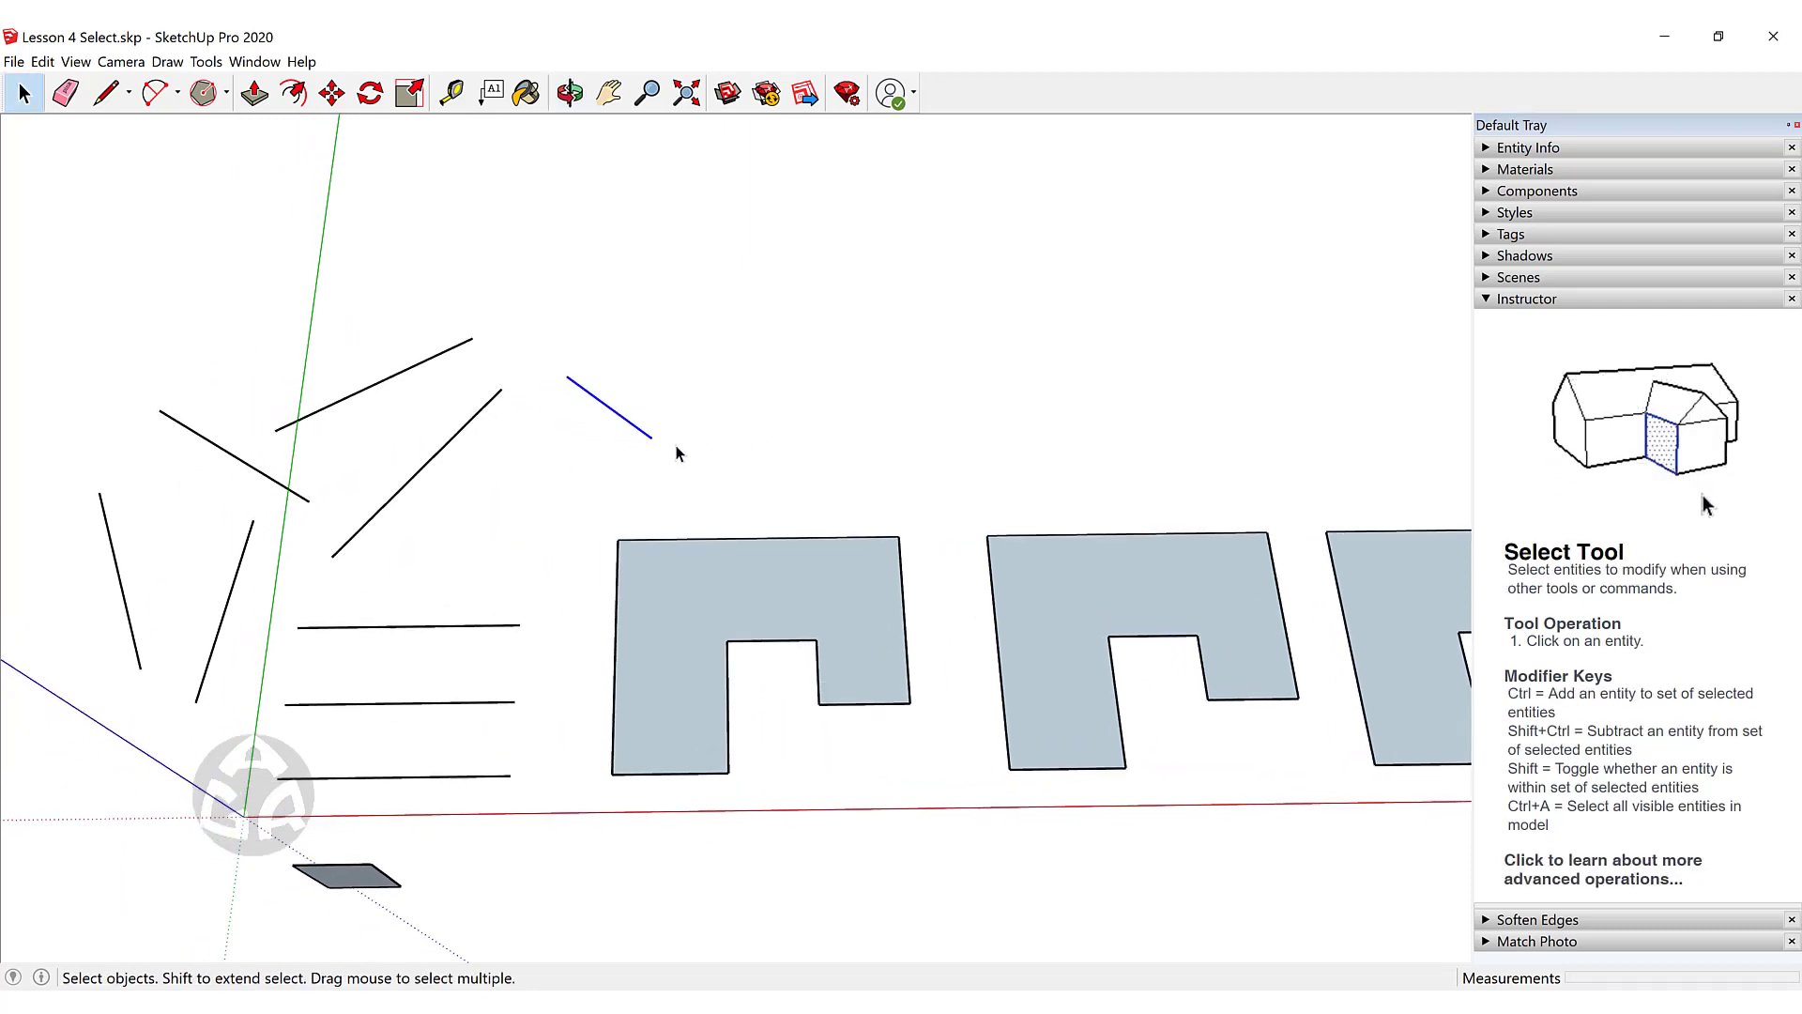
{"action": "left_click", "coordinate": [447, 455]}
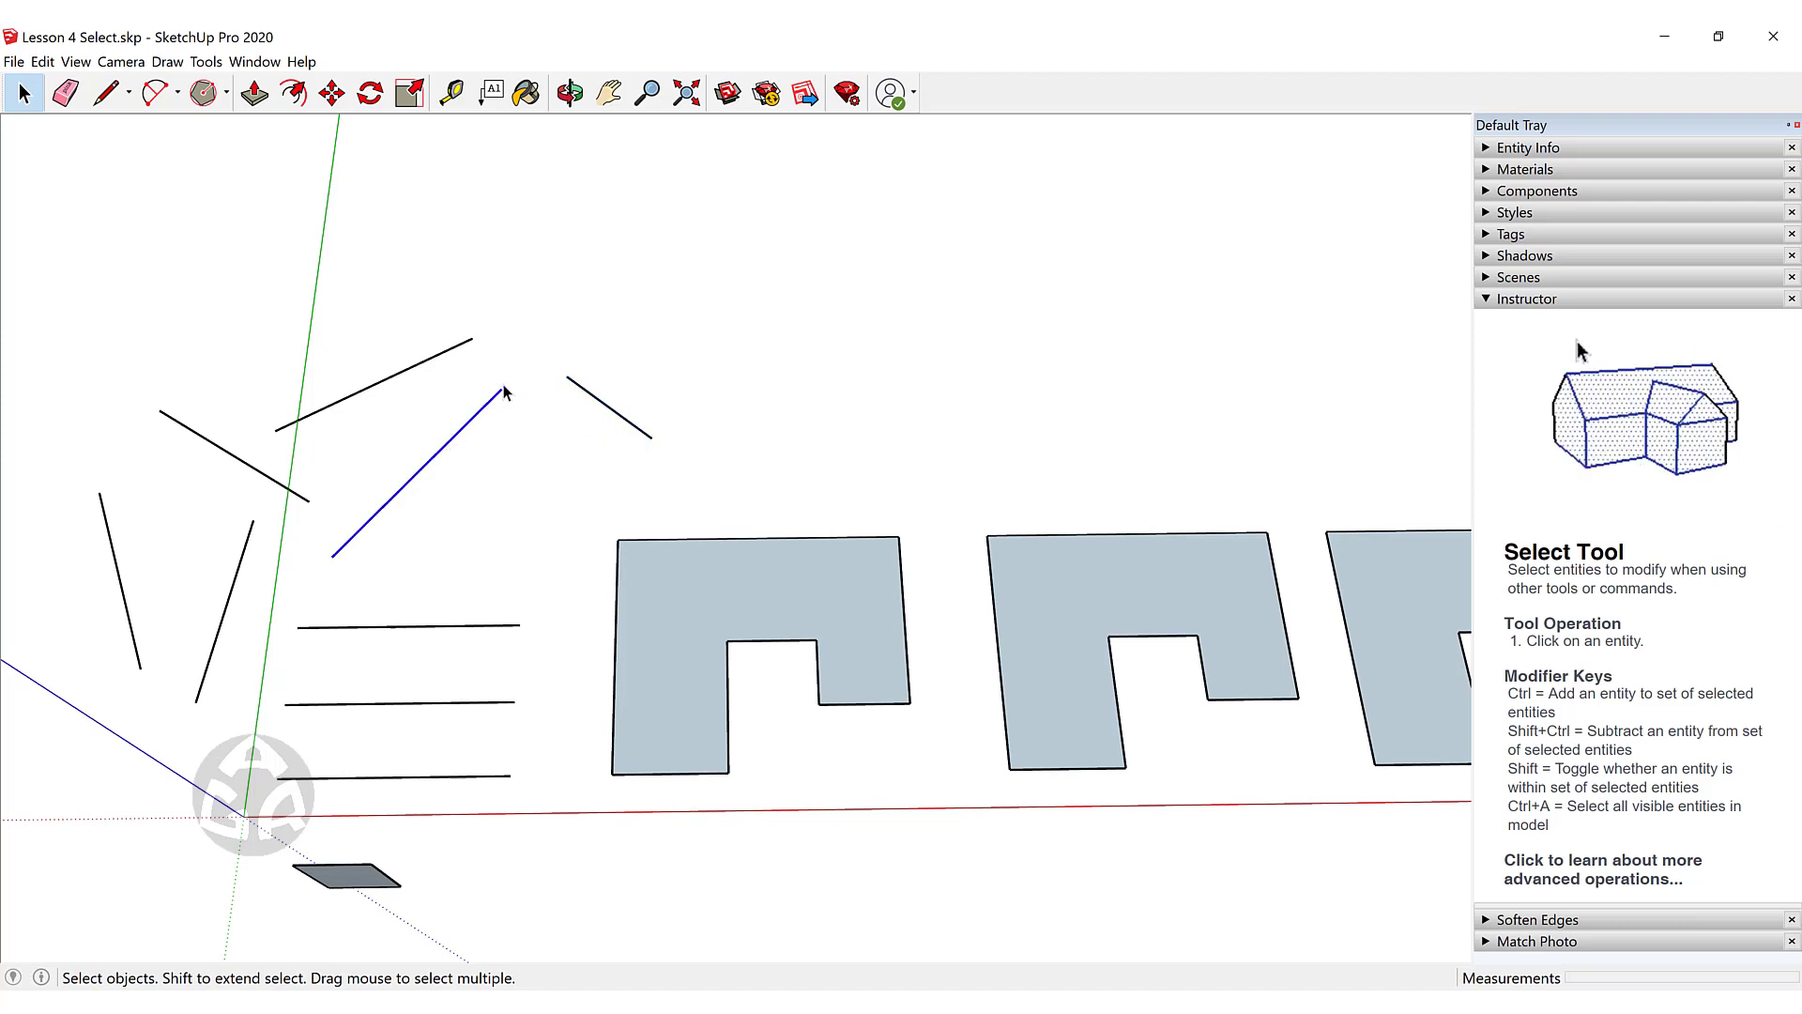
{"action": "left_click", "coordinate": [371, 388]}
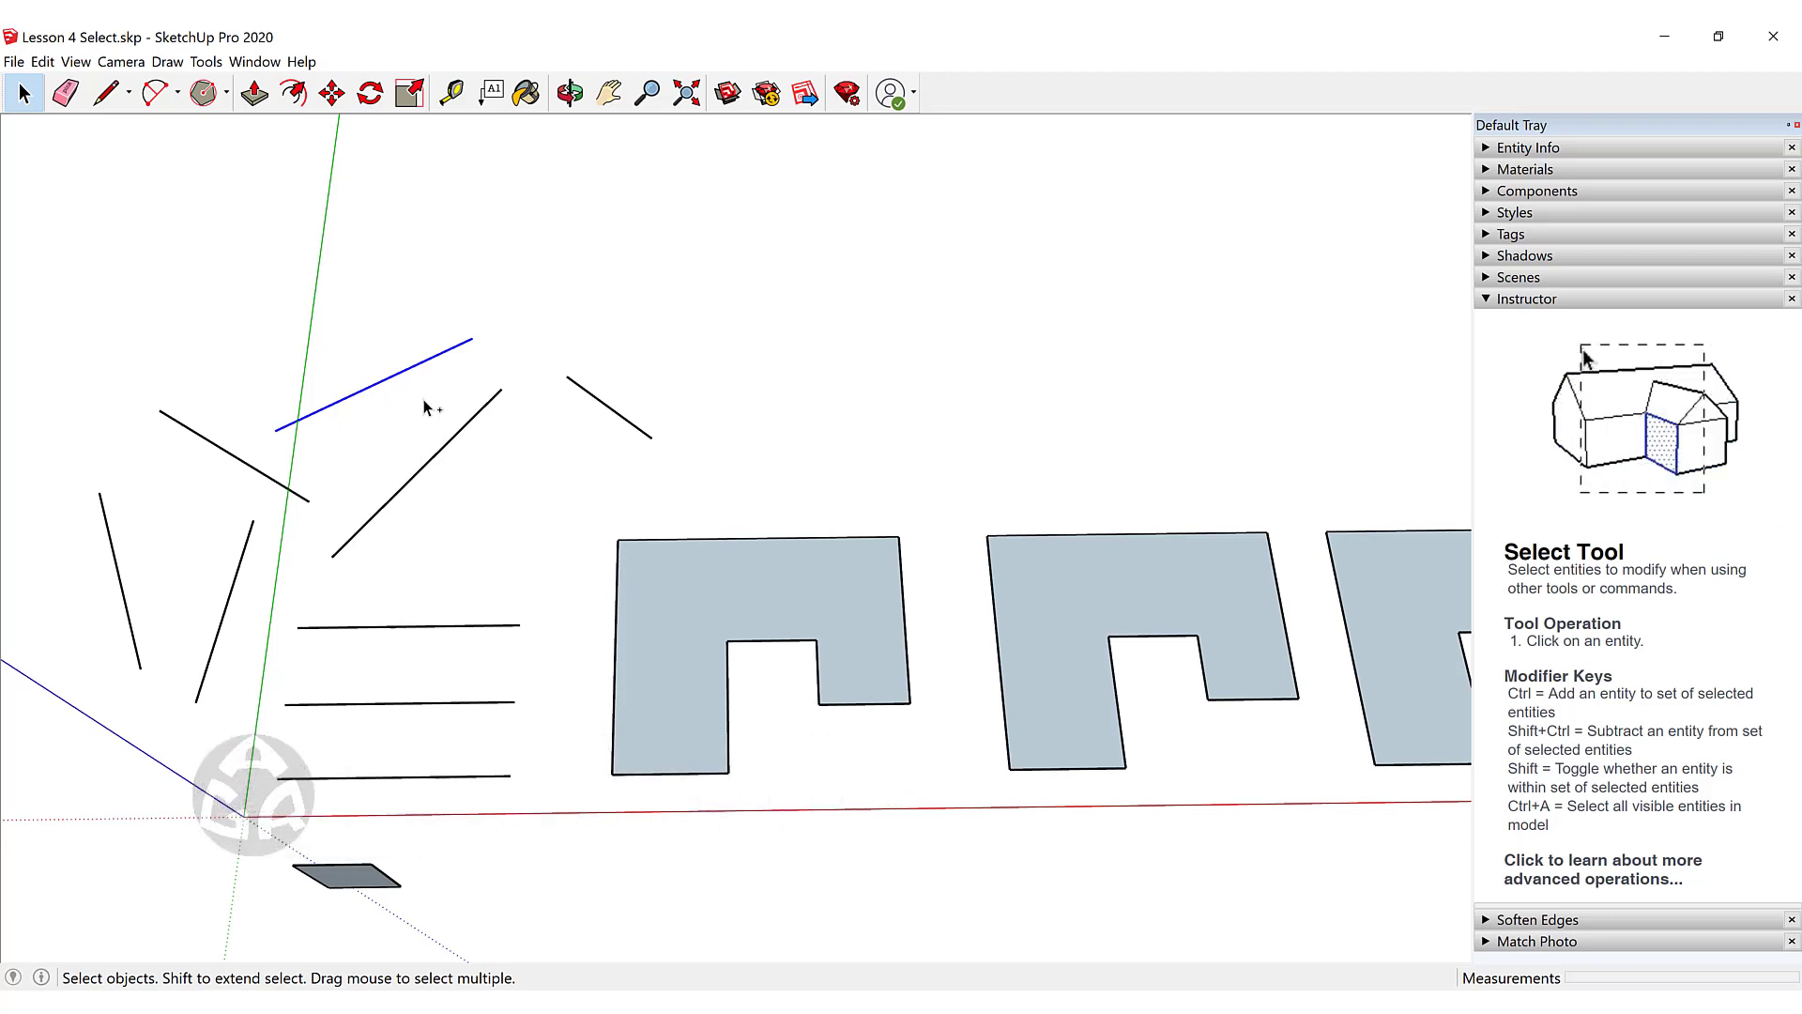
Ctrl-add five lines to the selection, then Shift-remove the long and crossing diagonals.
{"action": "left_click", "coordinate": [457, 439], "text": "ctrl"}
{"action": "left_click", "coordinate": [599, 399], "text": "ctrl"}
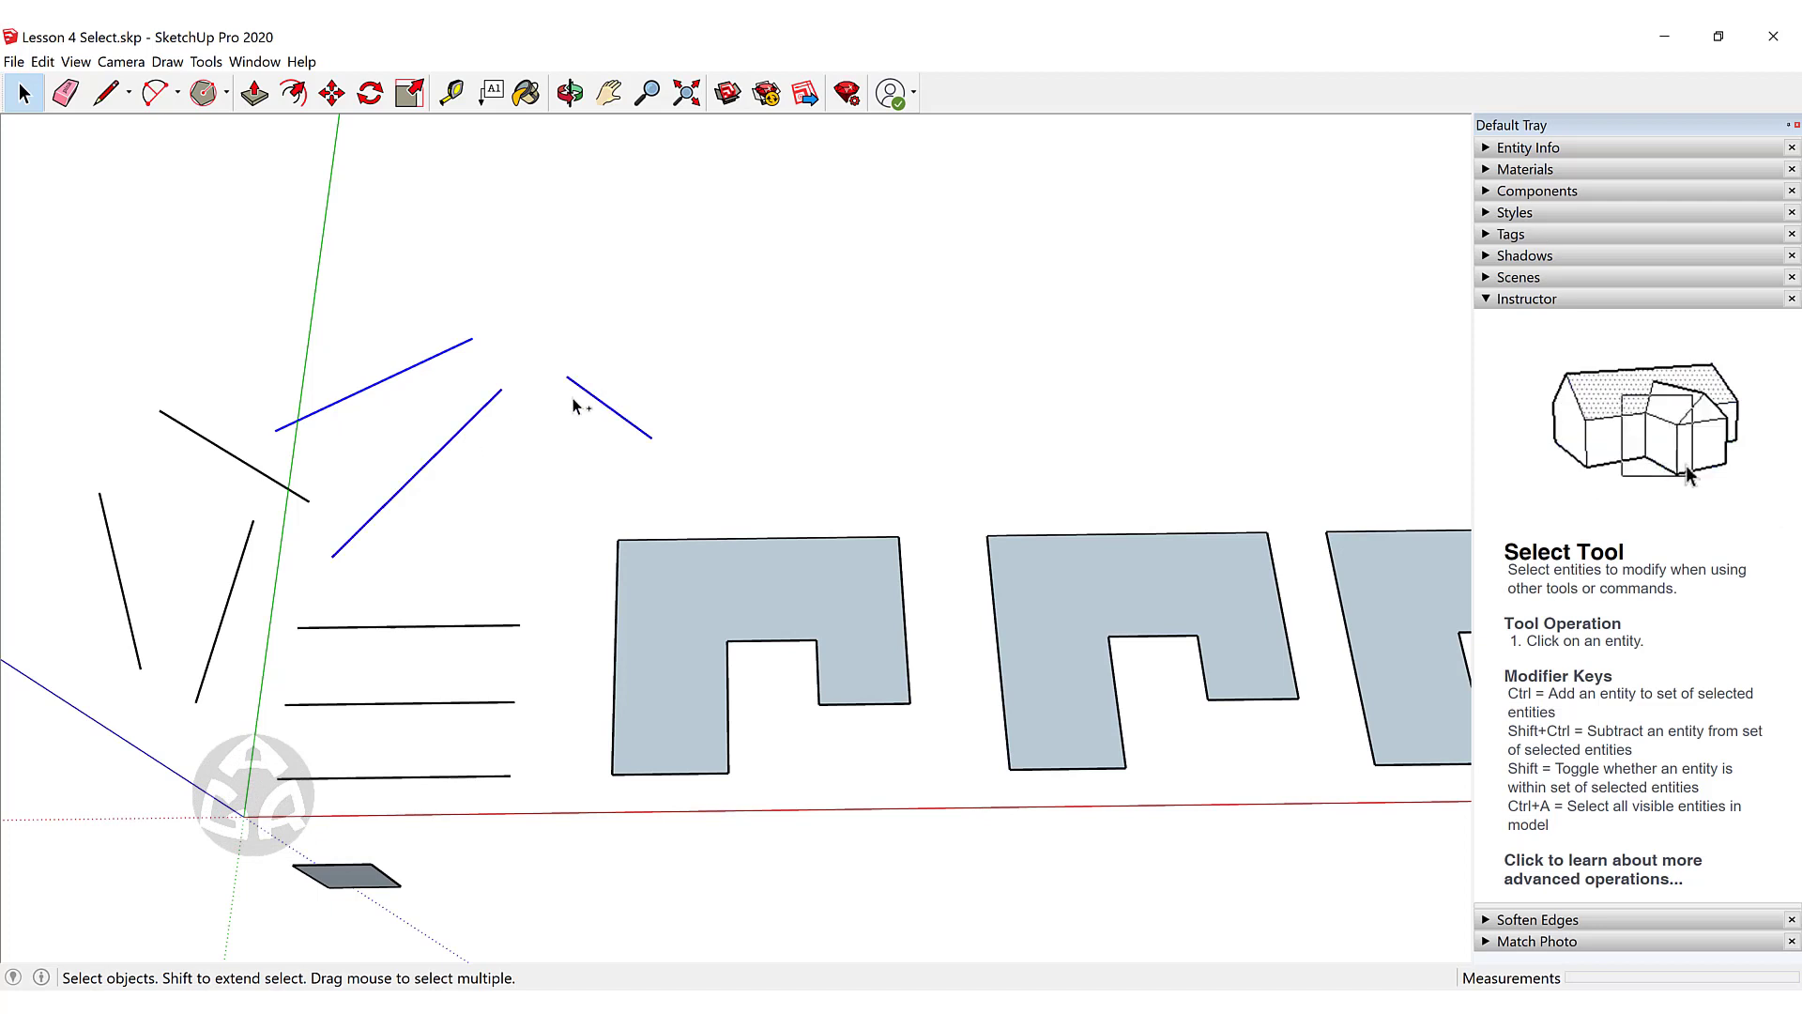
{"action": "left_click", "coordinate": [245, 460], "text": "ctrl"}
{"action": "left_click", "coordinate": [247, 536], "text": "ctrl"}
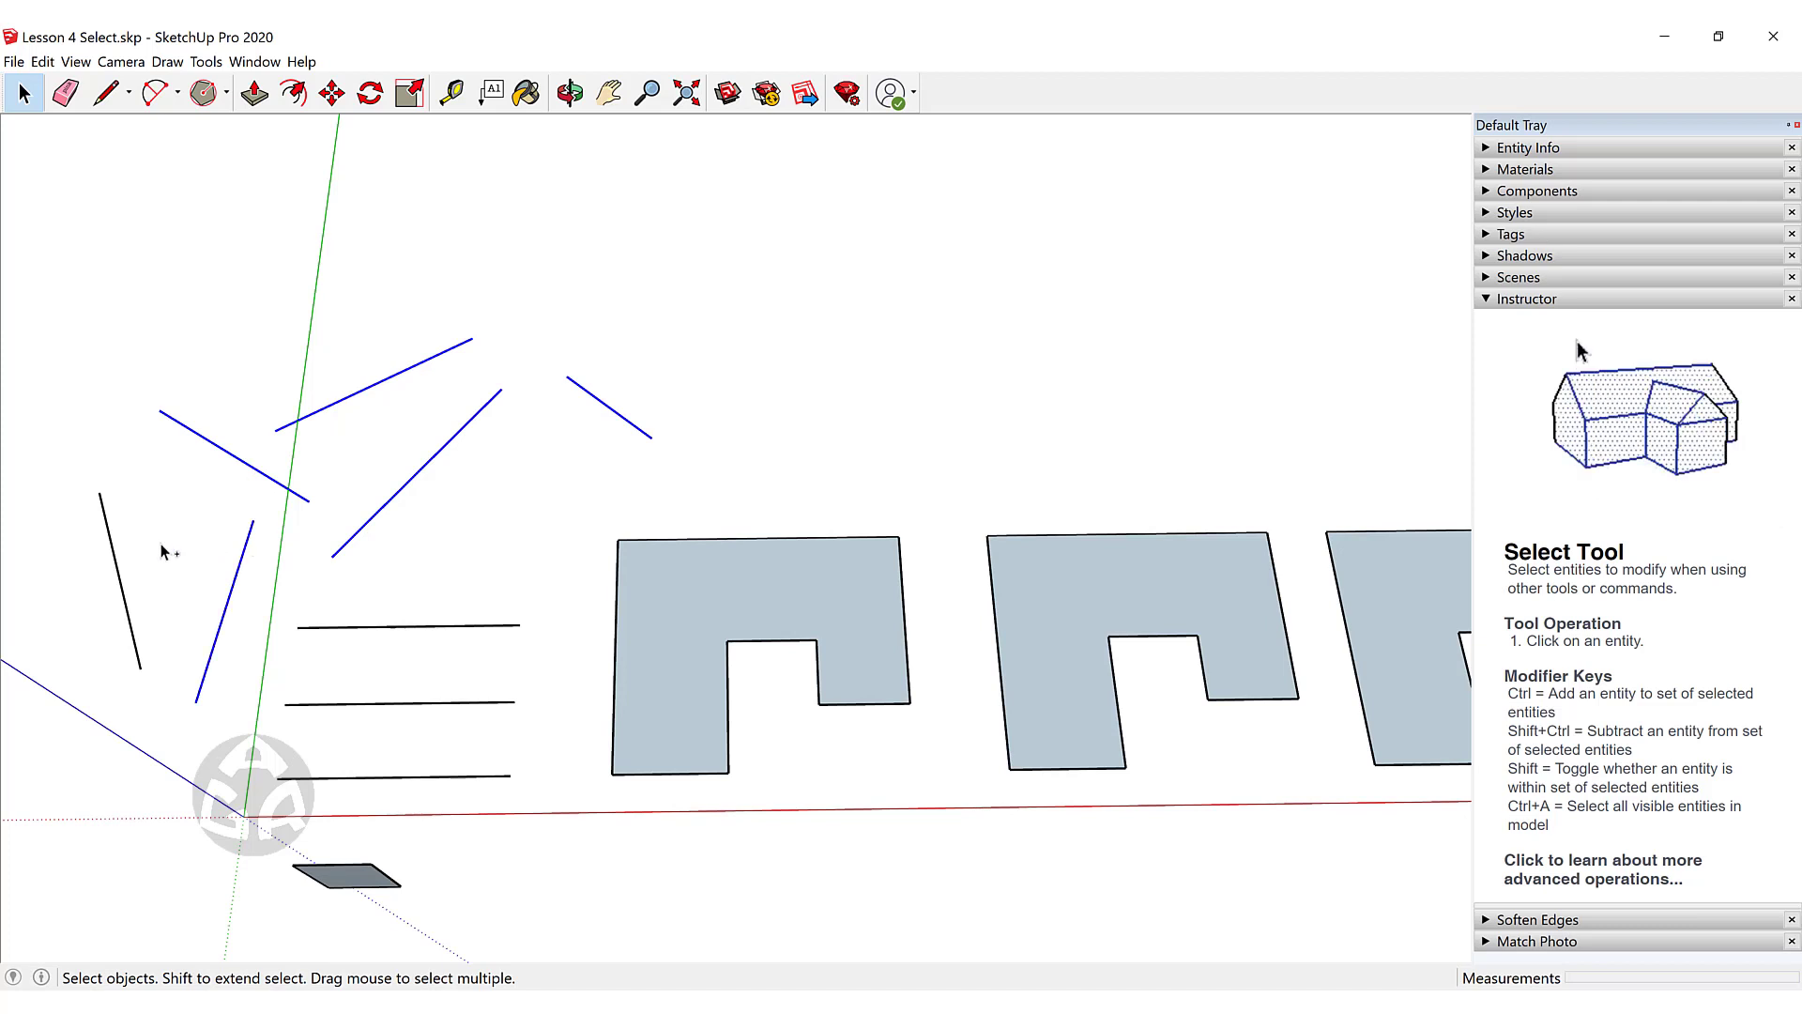
{"action": "left_click", "coordinate": [121, 579], "text": "ctrl"}
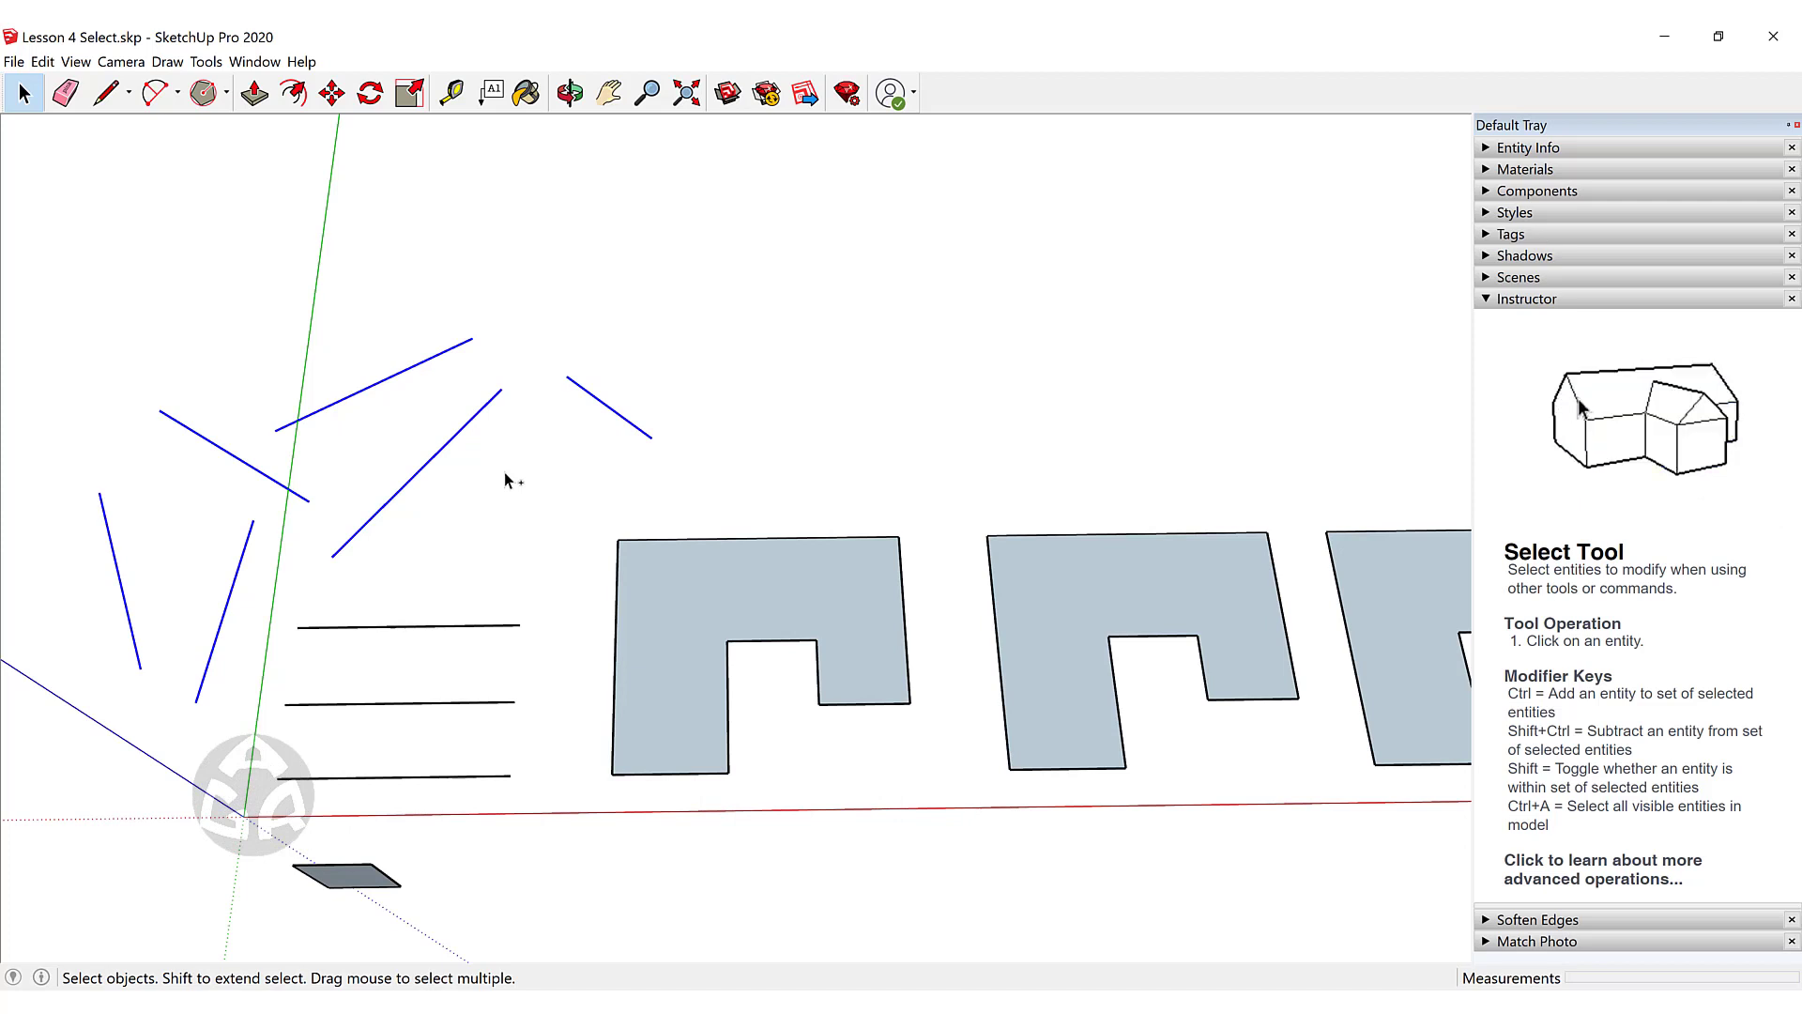
{"action": "left_click", "coordinate": [416, 477], "text": "shift"}
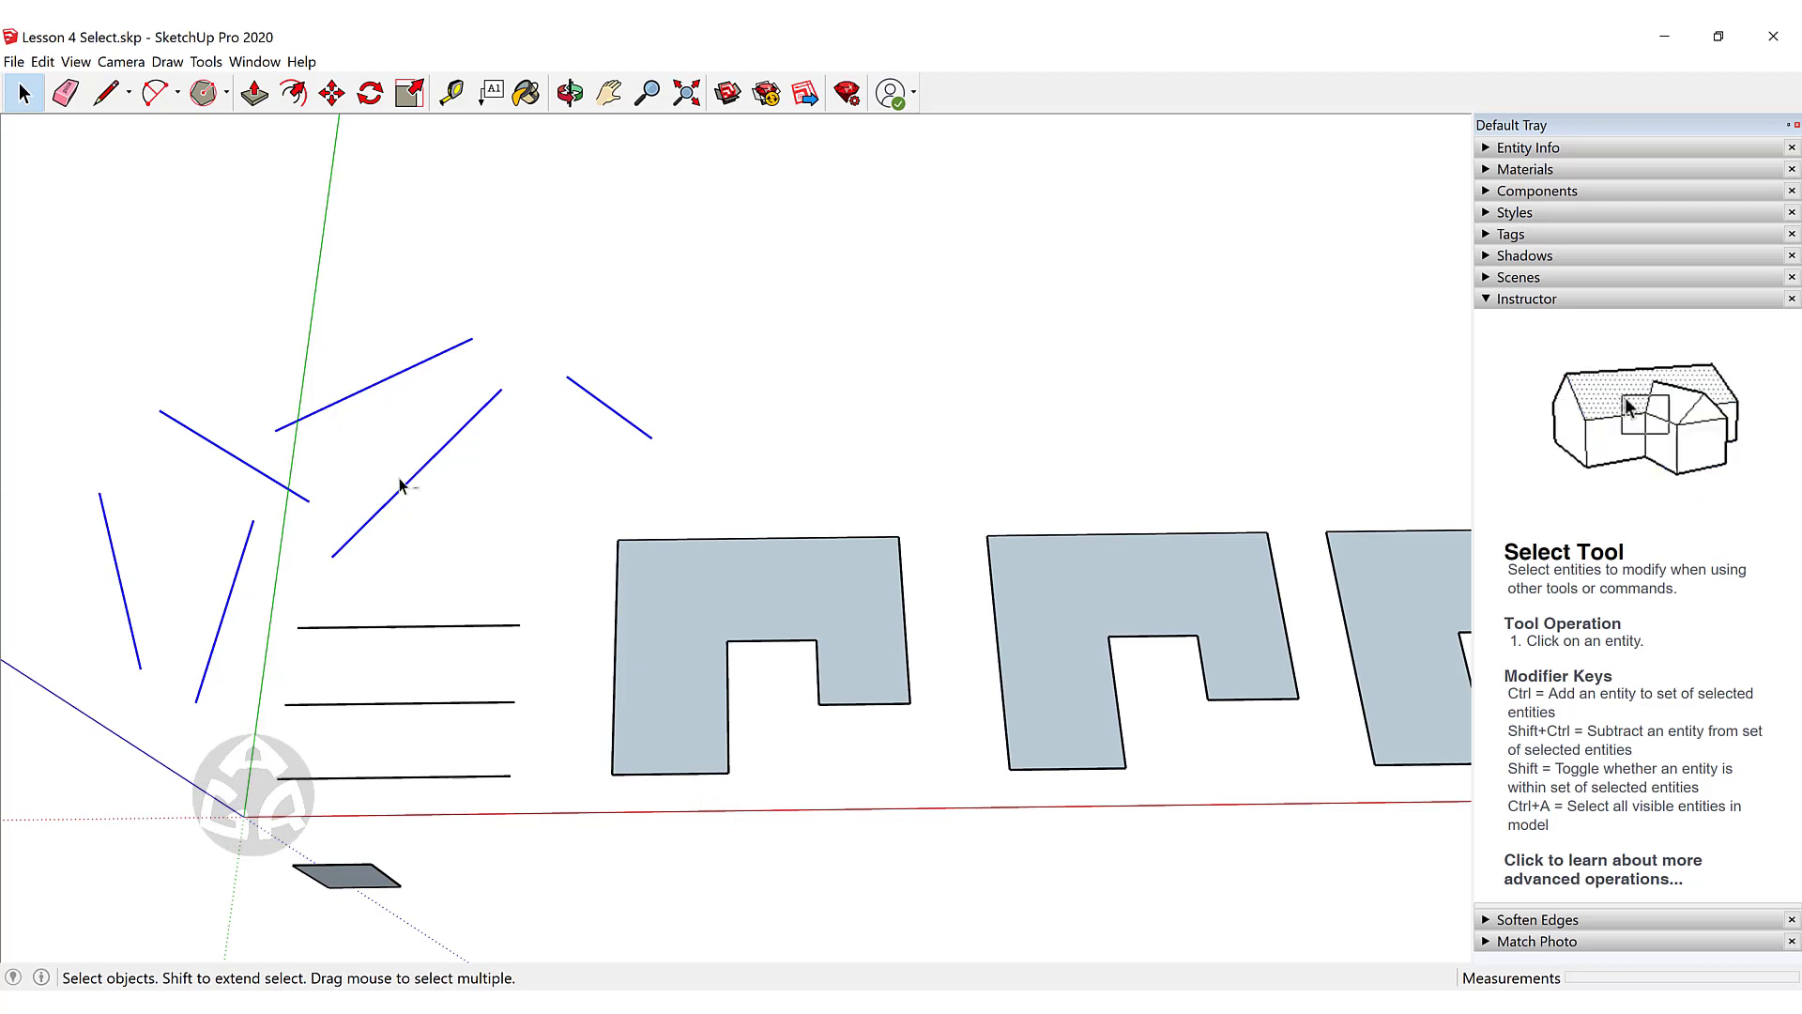
{"action": "left_click", "coordinate": [288, 496], "text": "shift"}
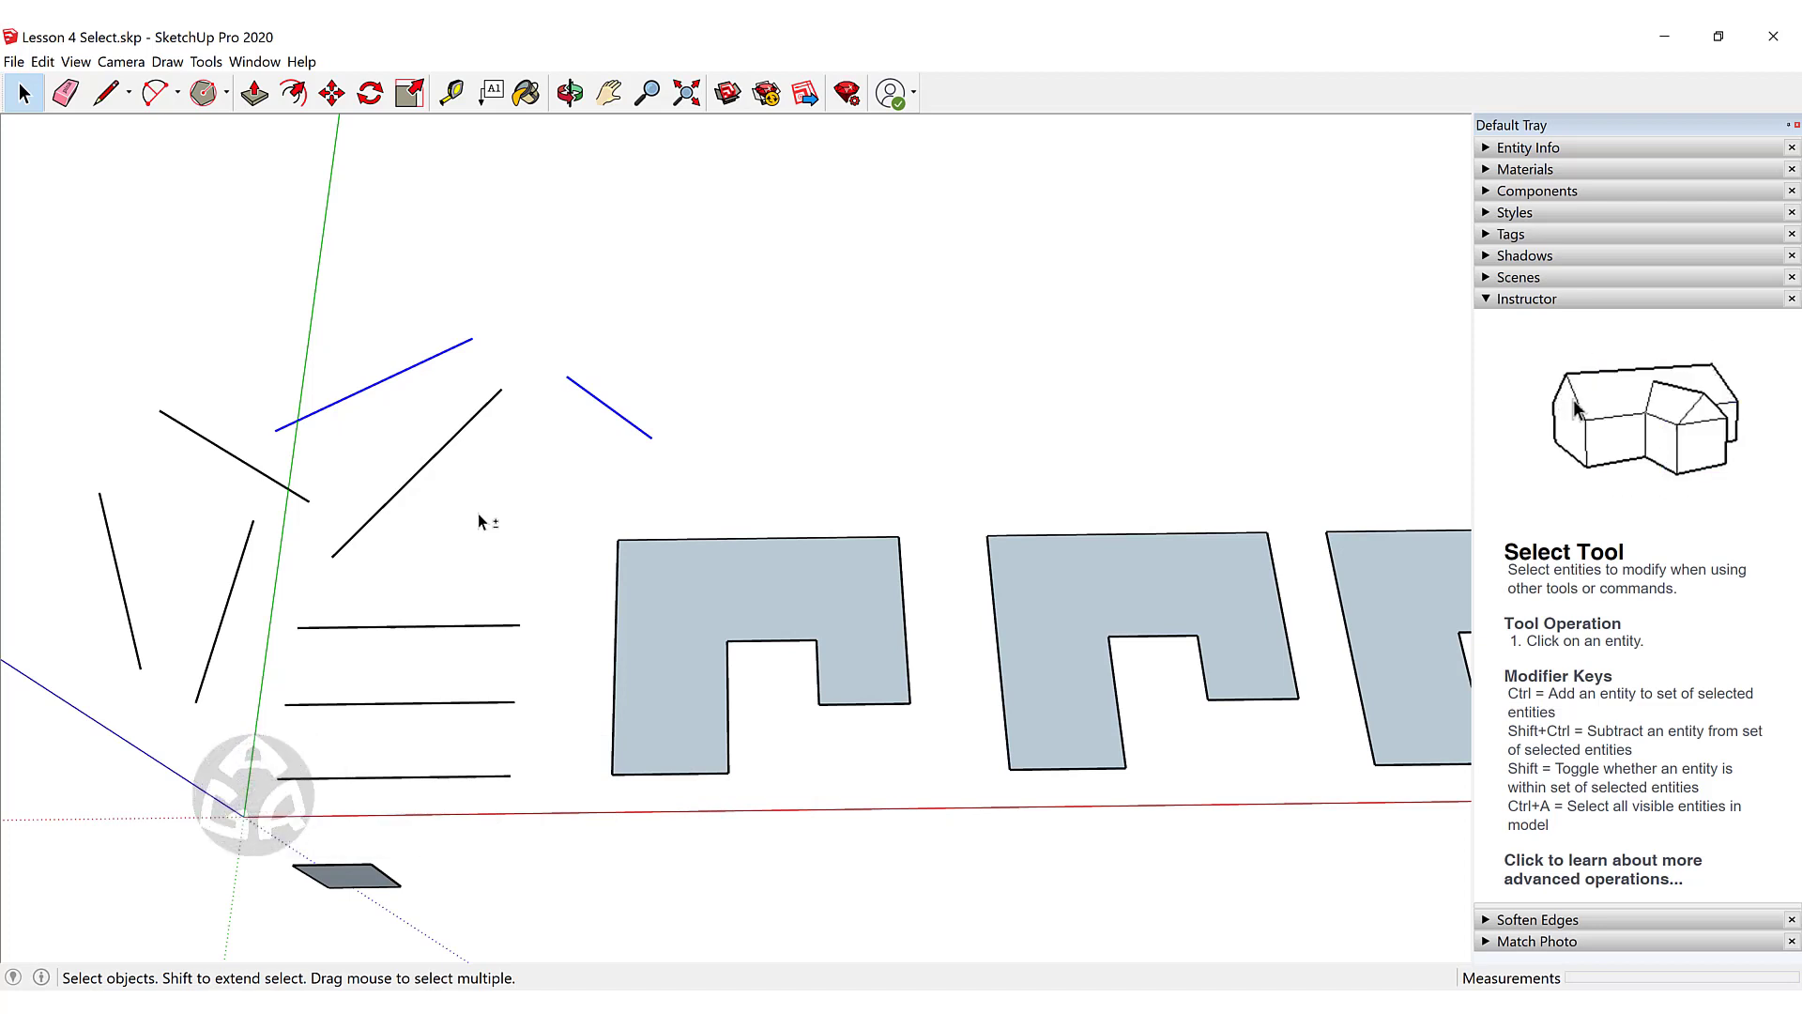
Rebuild a multi-line selection, drop the short upper-right line, add a U face, then clear everything.
{"action": "left_click", "coordinate": [452, 442], "text": "shift"}
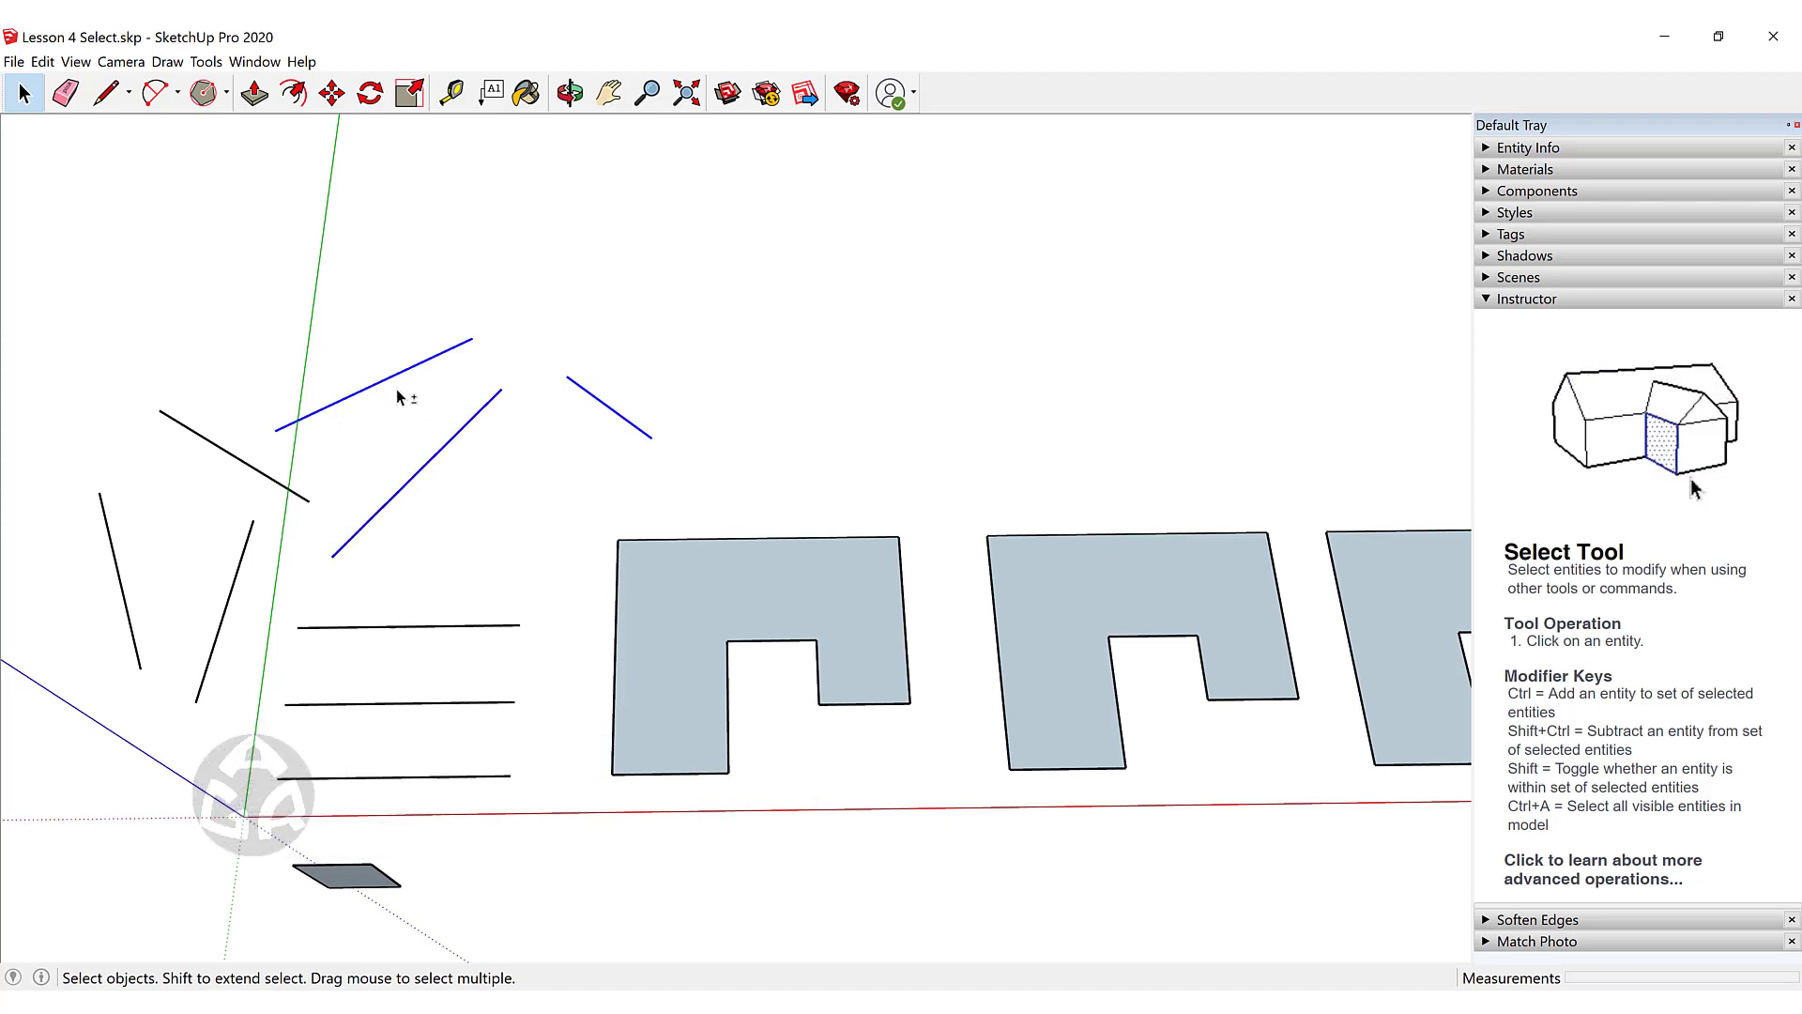
{"action": "left_click", "coordinate": [291, 481], "text": "shift"}
{"action": "left_click", "coordinate": [241, 563], "text": "shift"}
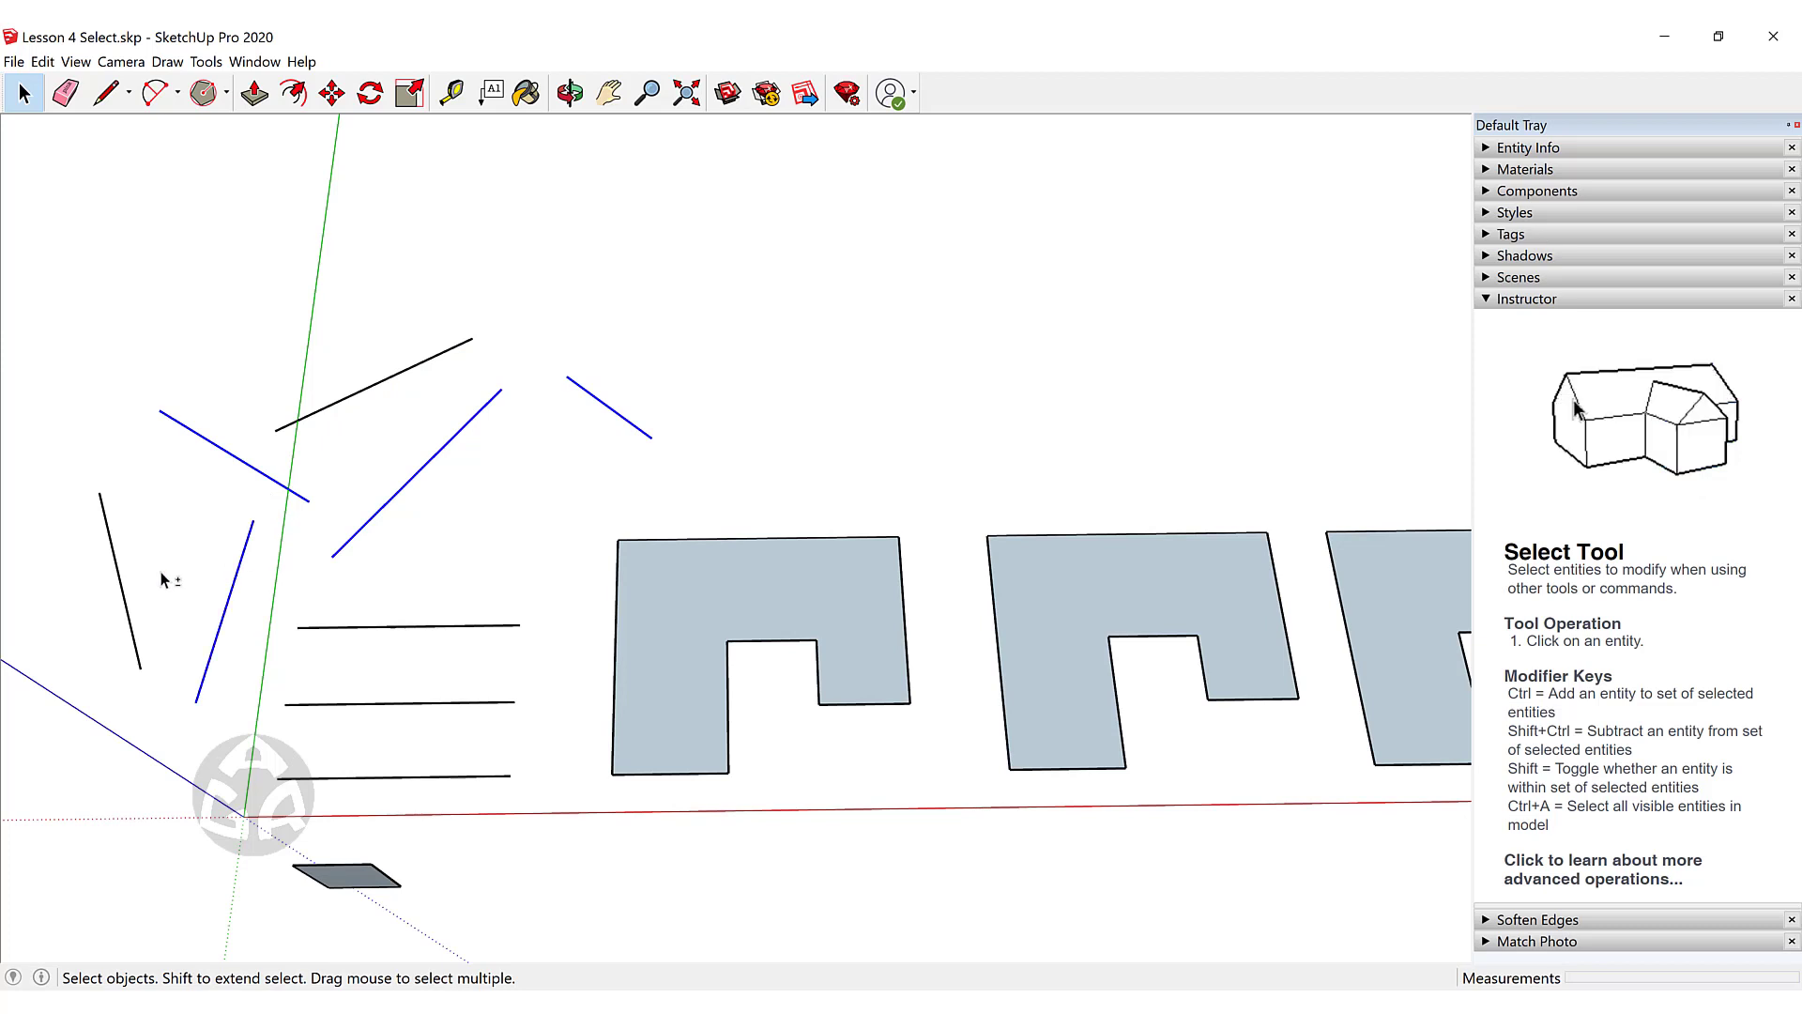
{"action": "left_click", "coordinate": [122, 584], "text": "shift"}
{"action": "left_click", "coordinate": [353, 395], "text": "shift"}
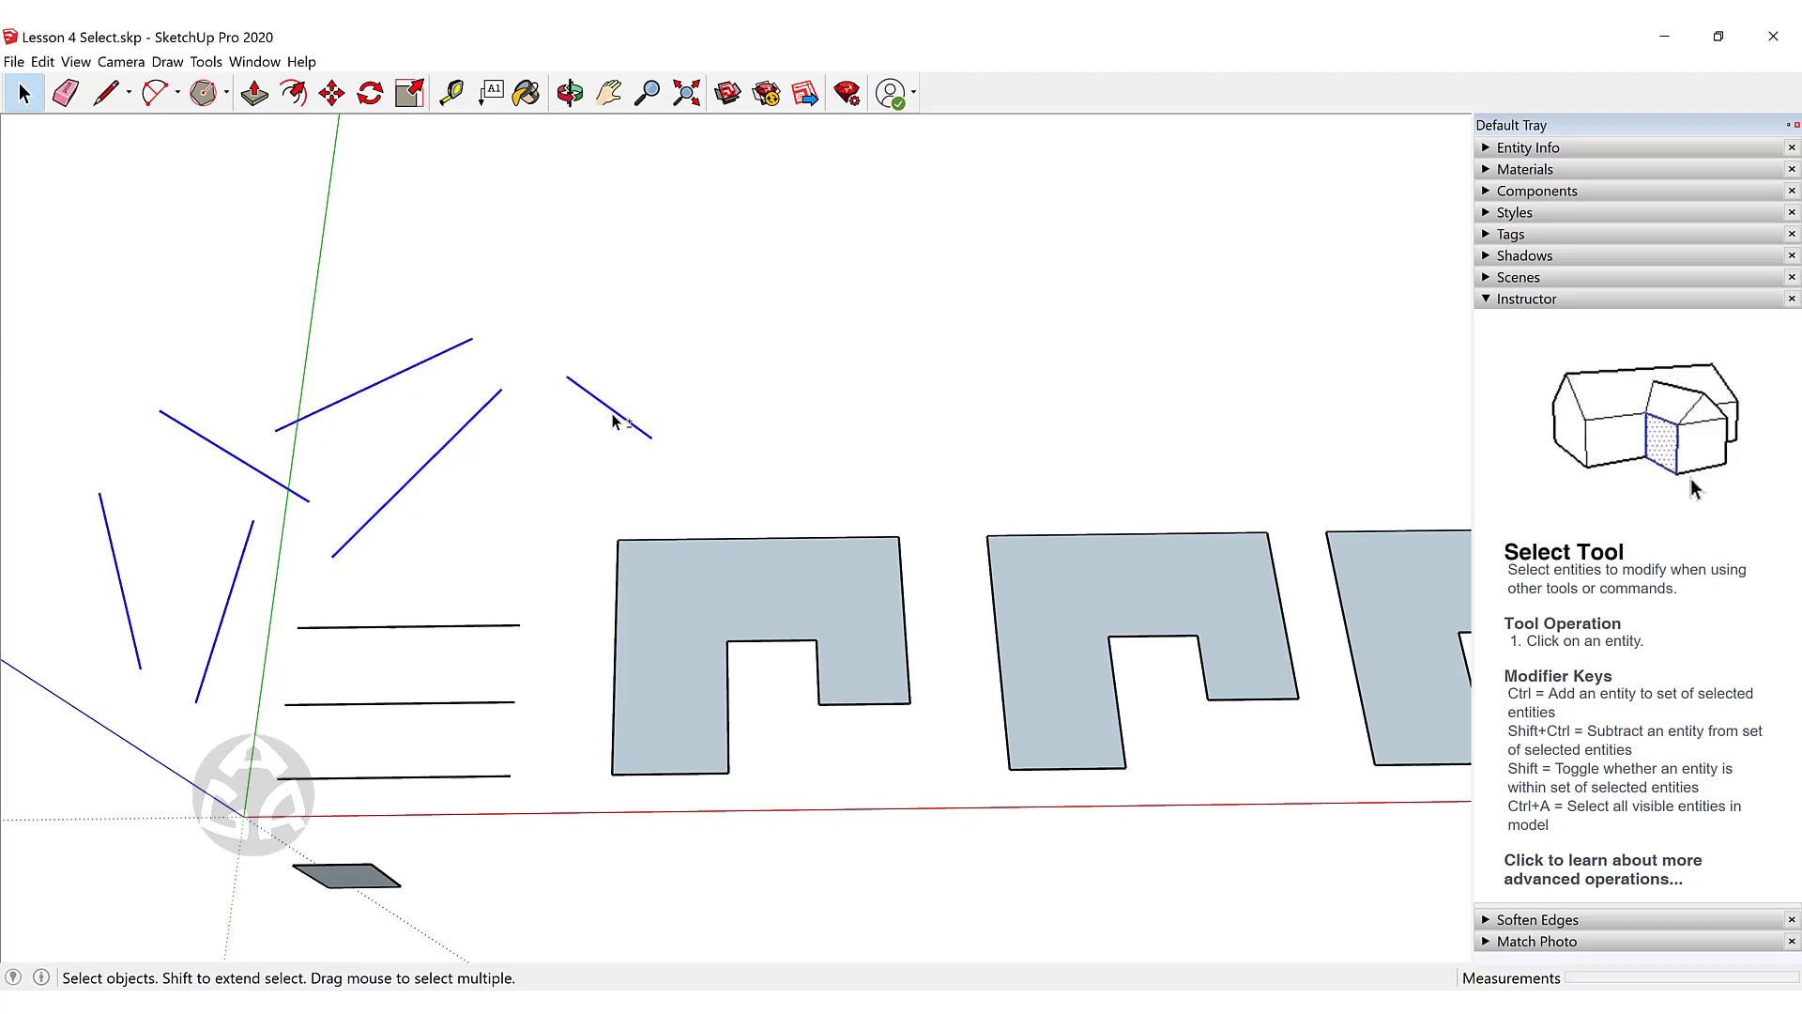
{"action": "left_click", "coordinate": [603, 404], "text": "shift"}
{"action": "left_click", "coordinate": [702, 621], "text": "shift"}
{"action": "left_click", "coordinate": [729, 438]}
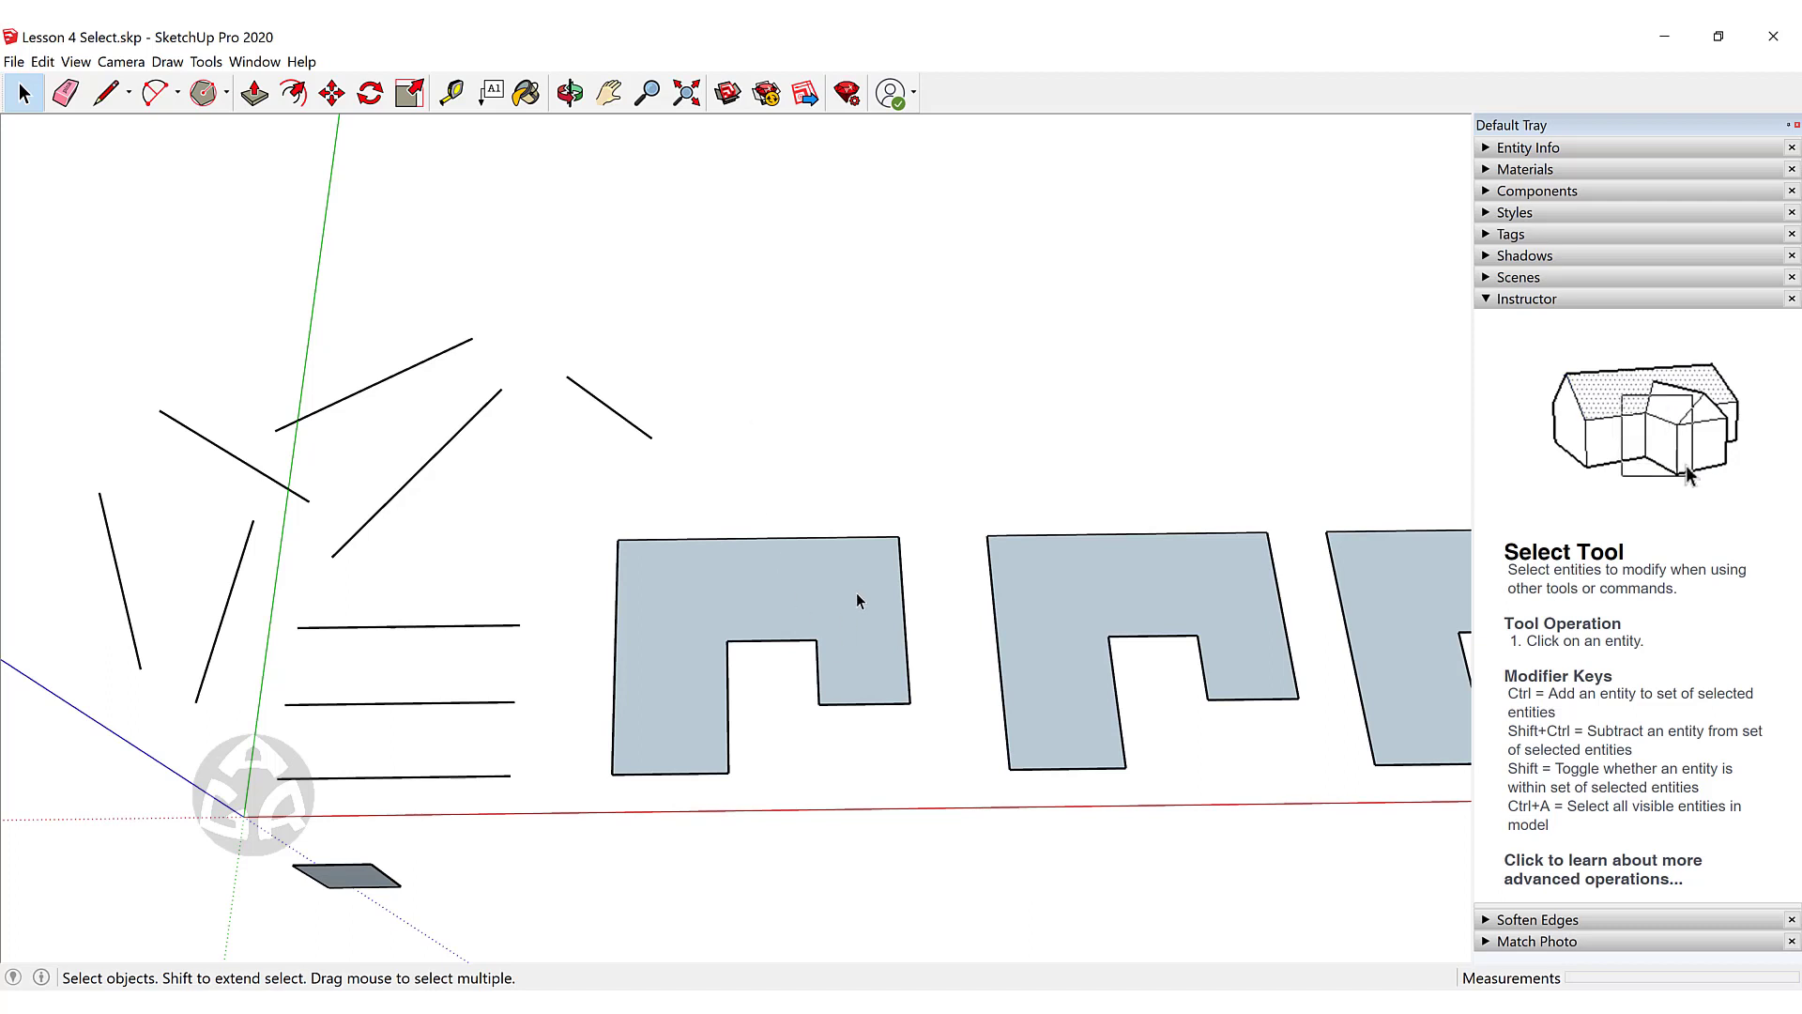
Select the left U face, add its left, bottom and notch edges, then clear and reselect the face.
{"action": "scroll", "coordinate": [833, 651], "scroll_direction": "up", "scroll_amount": 2}
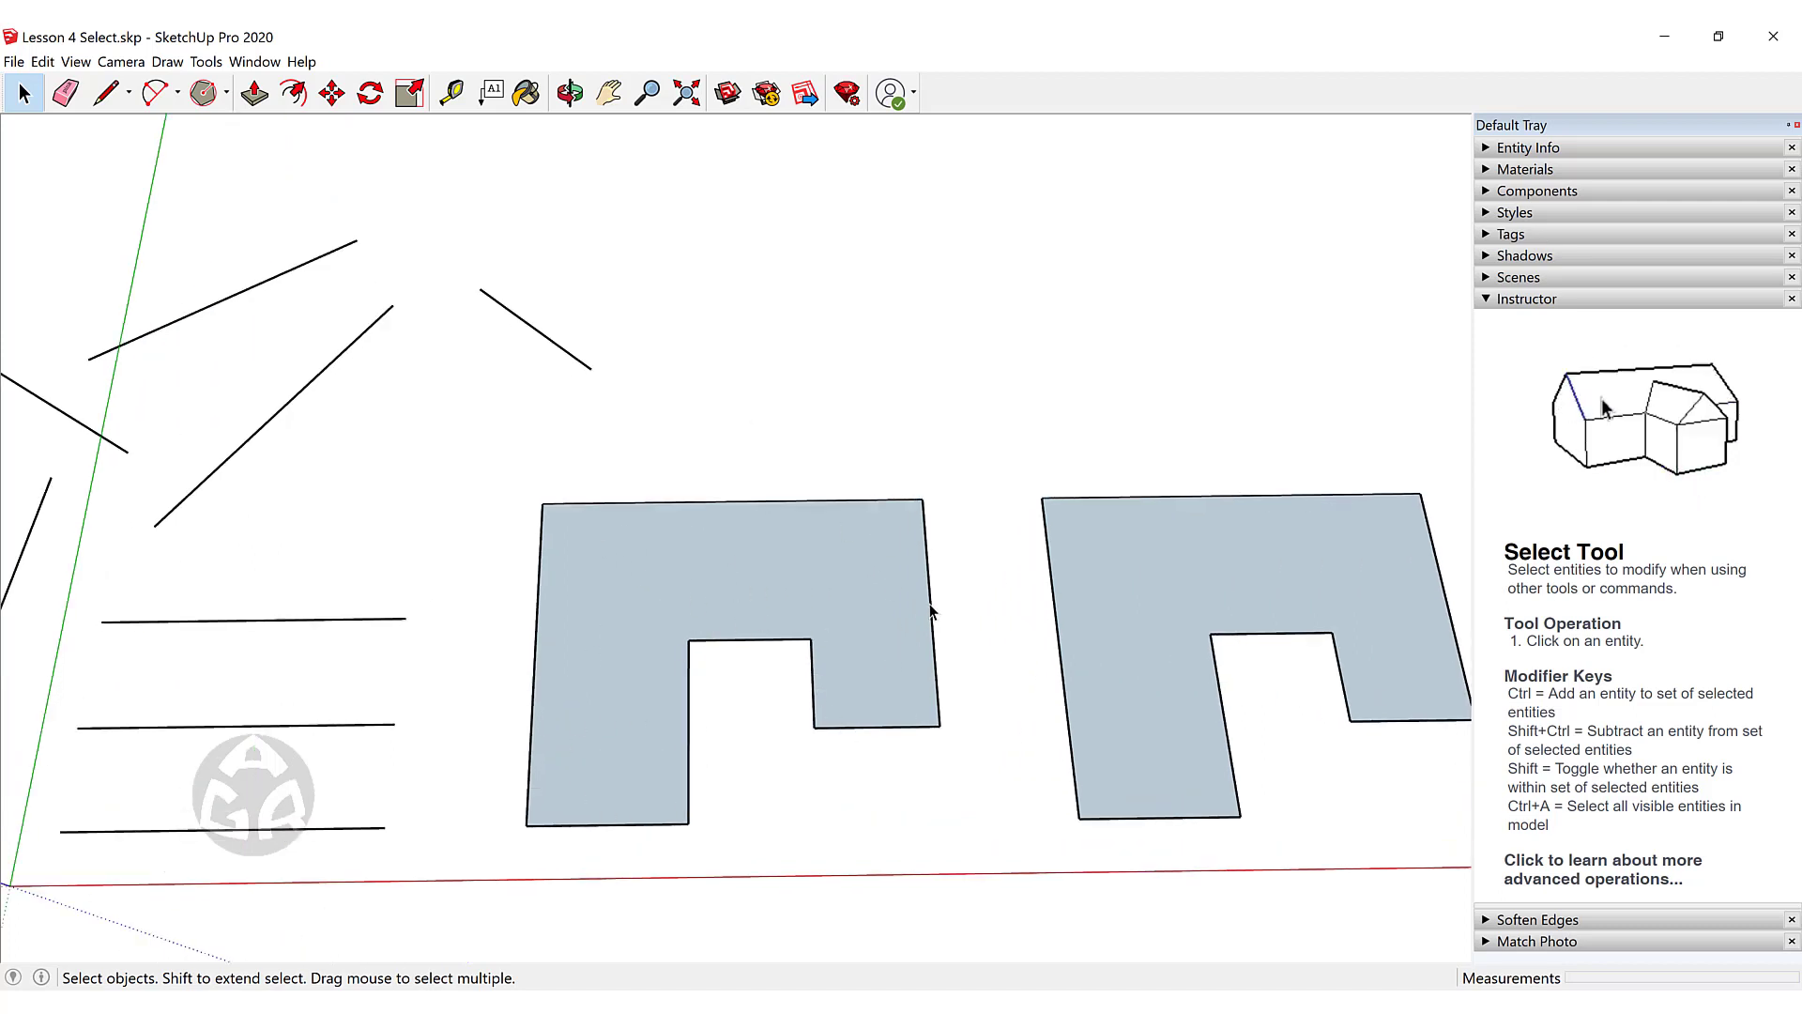
{"action": "left_click", "coordinate": [662, 572]}
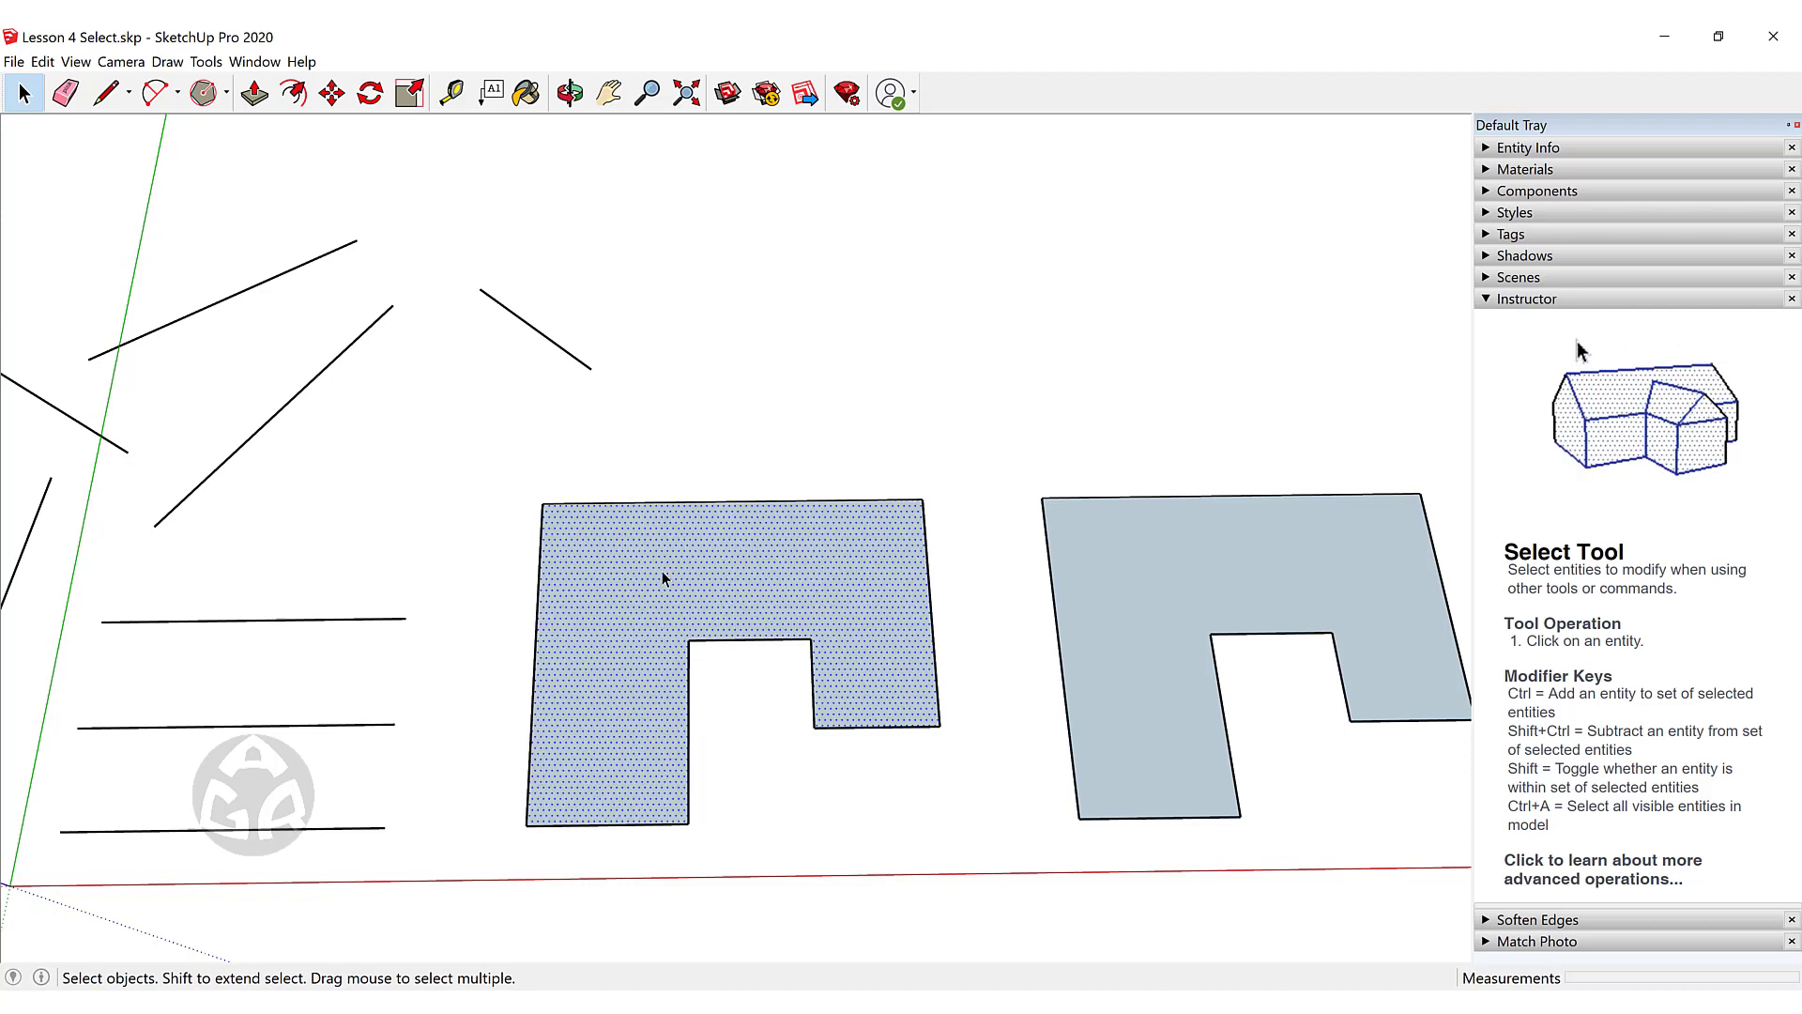
{"action": "left_click", "coordinate": [538, 574], "text": "ctrl"}
{"action": "left_click", "coordinate": [599, 824], "text": "ctrl"}
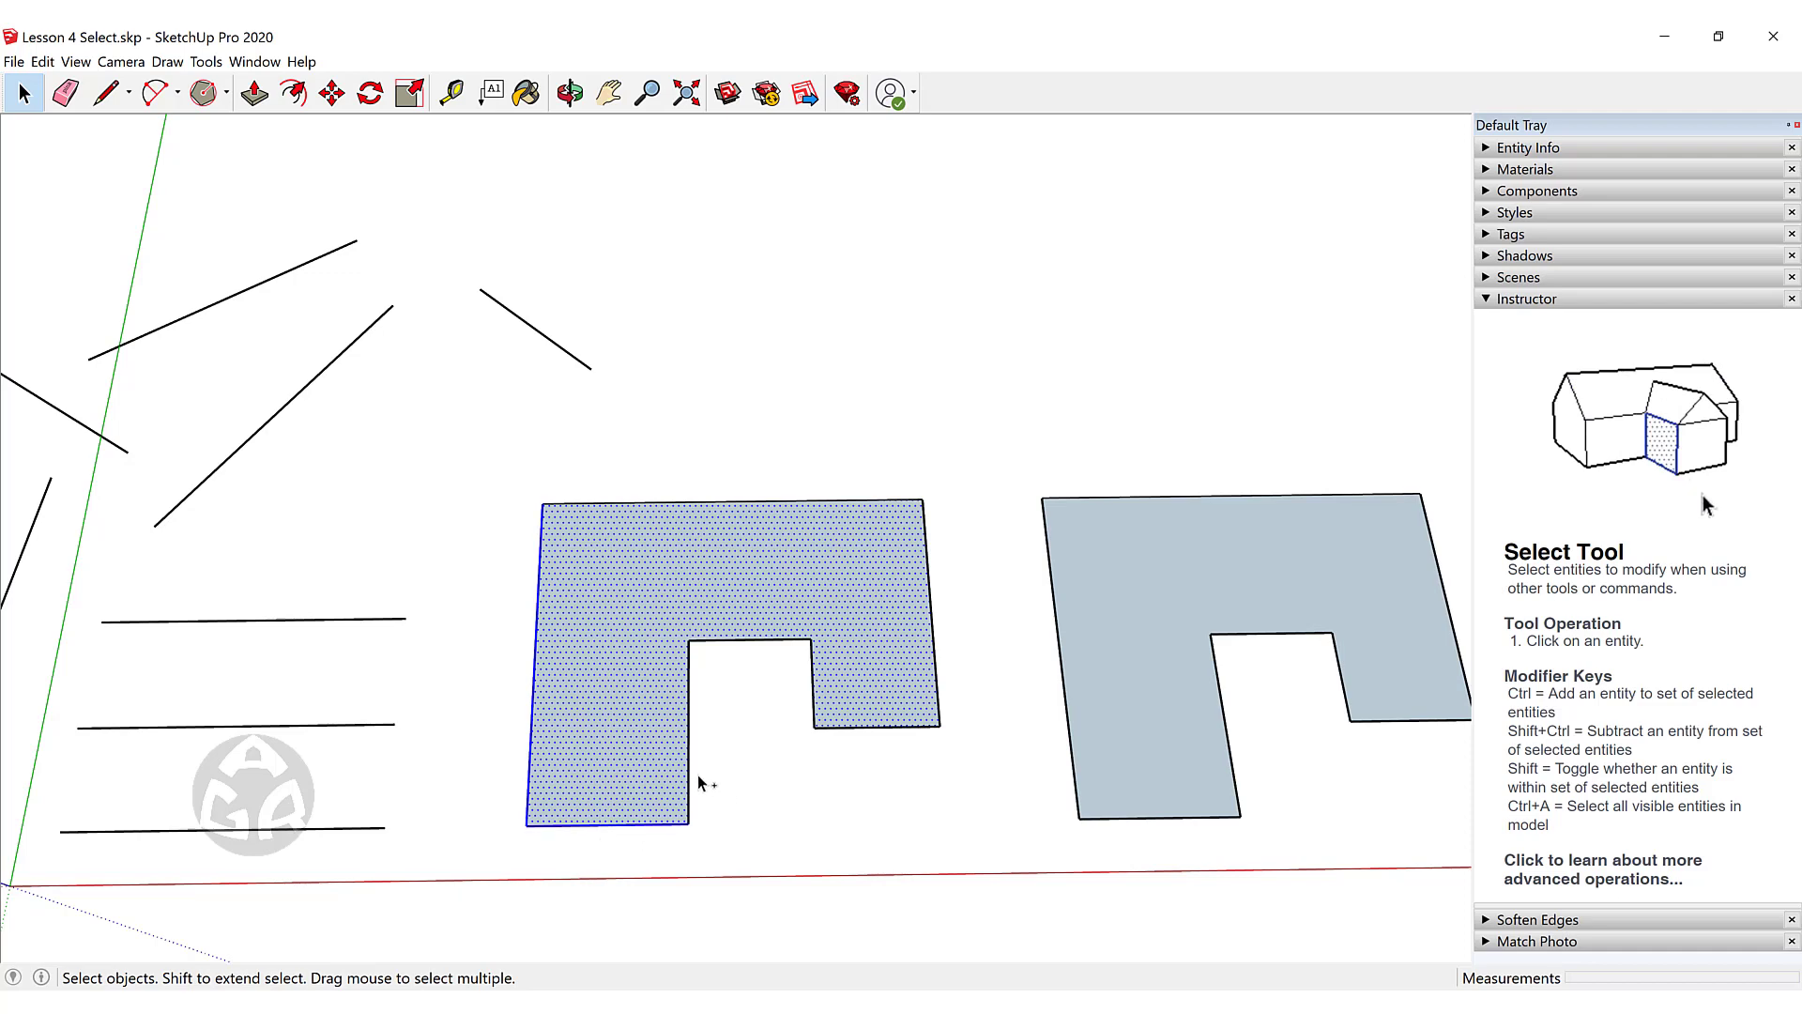
{"action": "left_click", "coordinate": [690, 777], "text": "ctrl"}
{"action": "left_click", "coordinate": [742, 642], "text": "ctrl"}
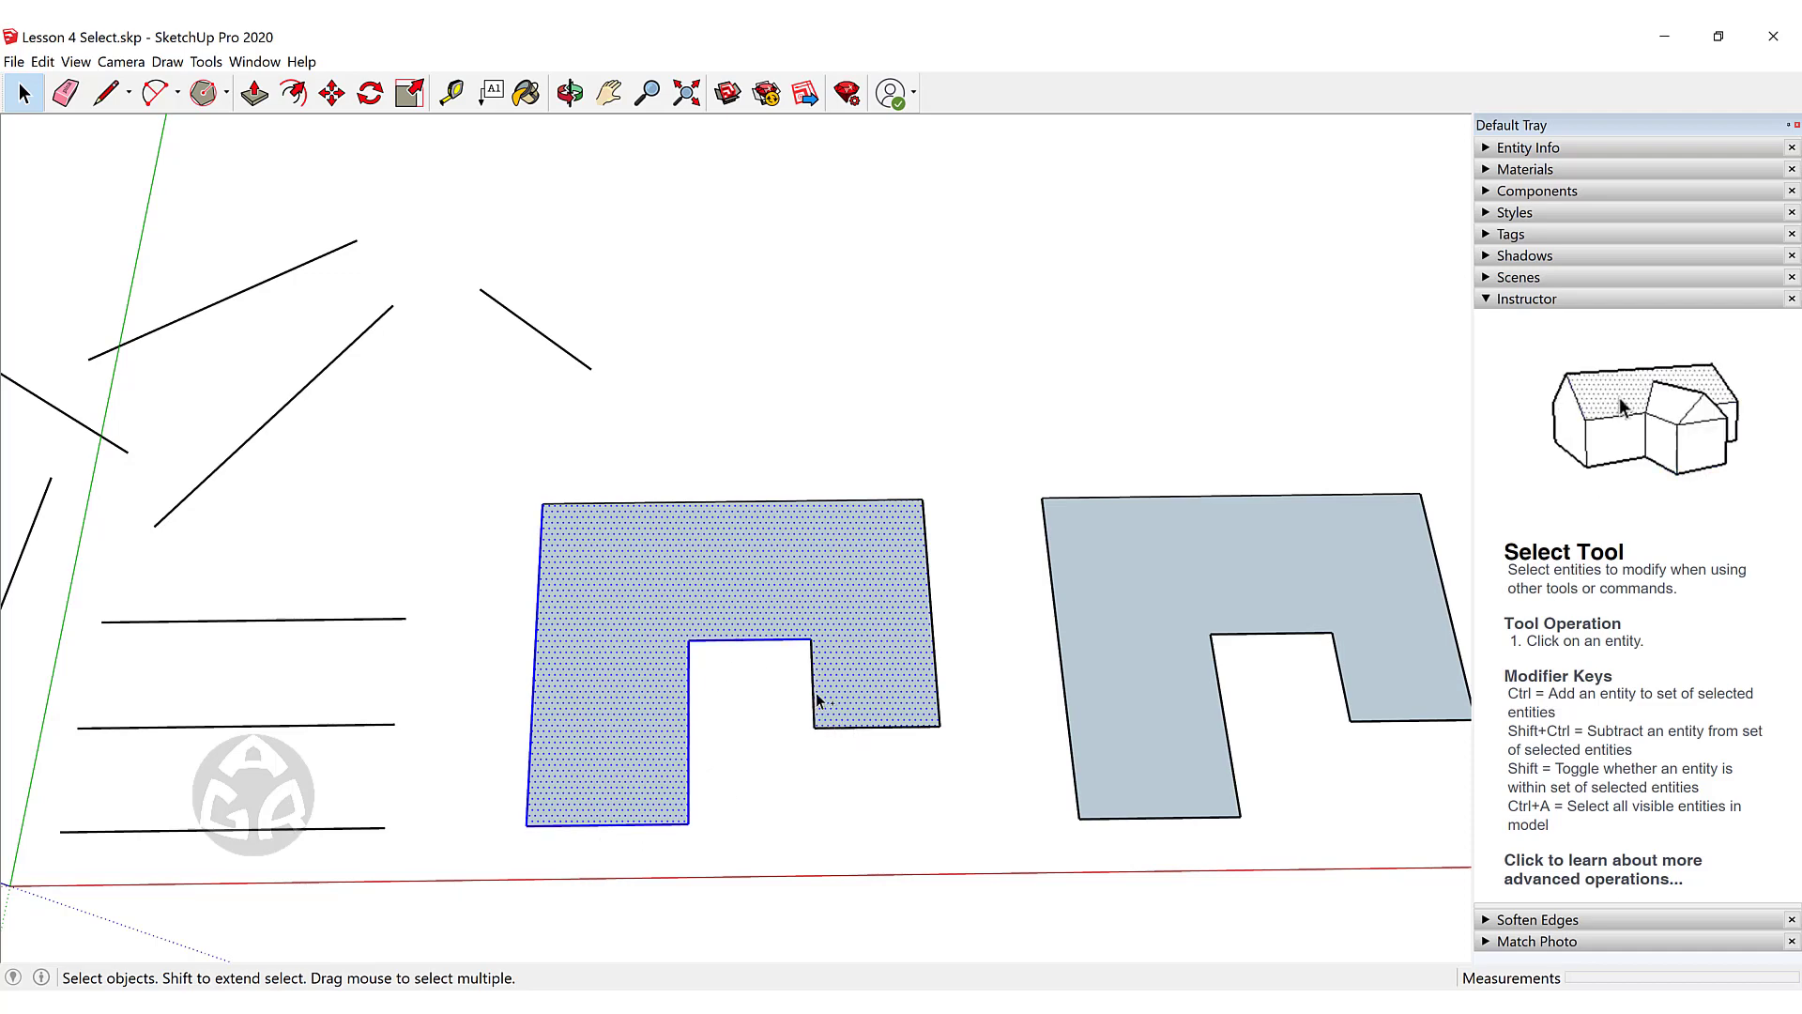
{"action": "left_click", "coordinate": [843, 777]}
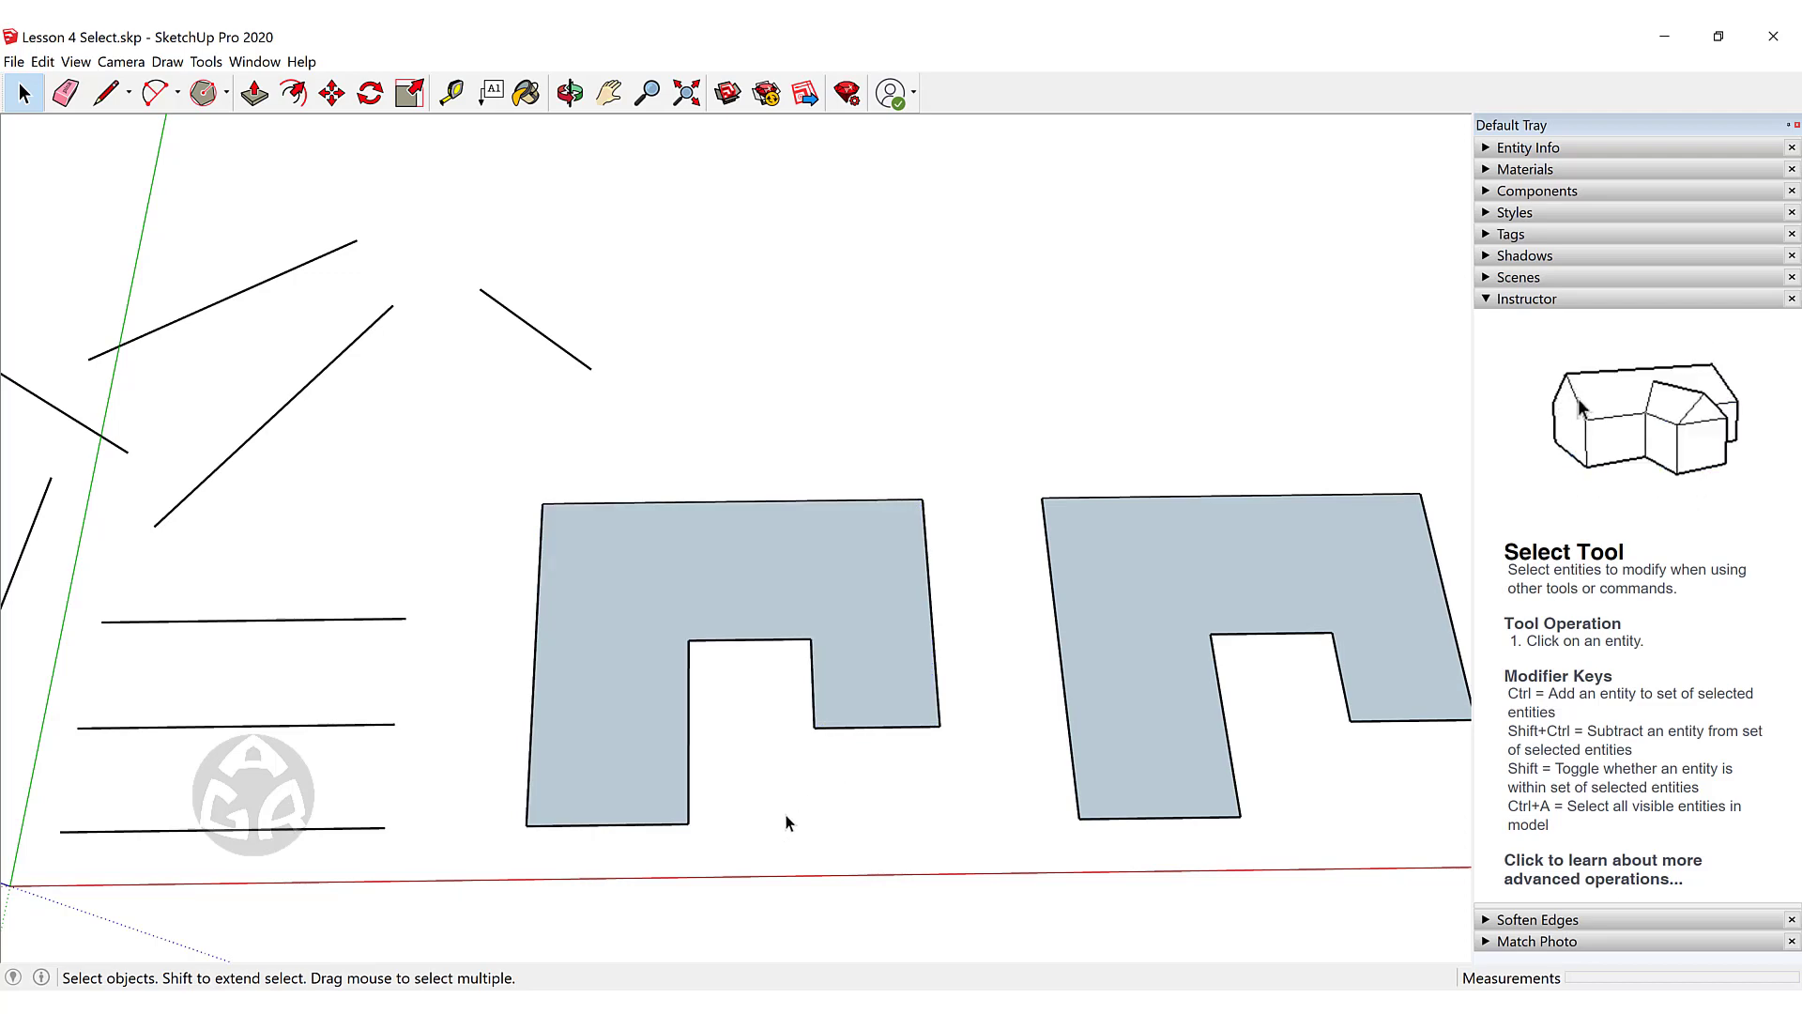
{"action": "left_click", "coordinate": [756, 568]}
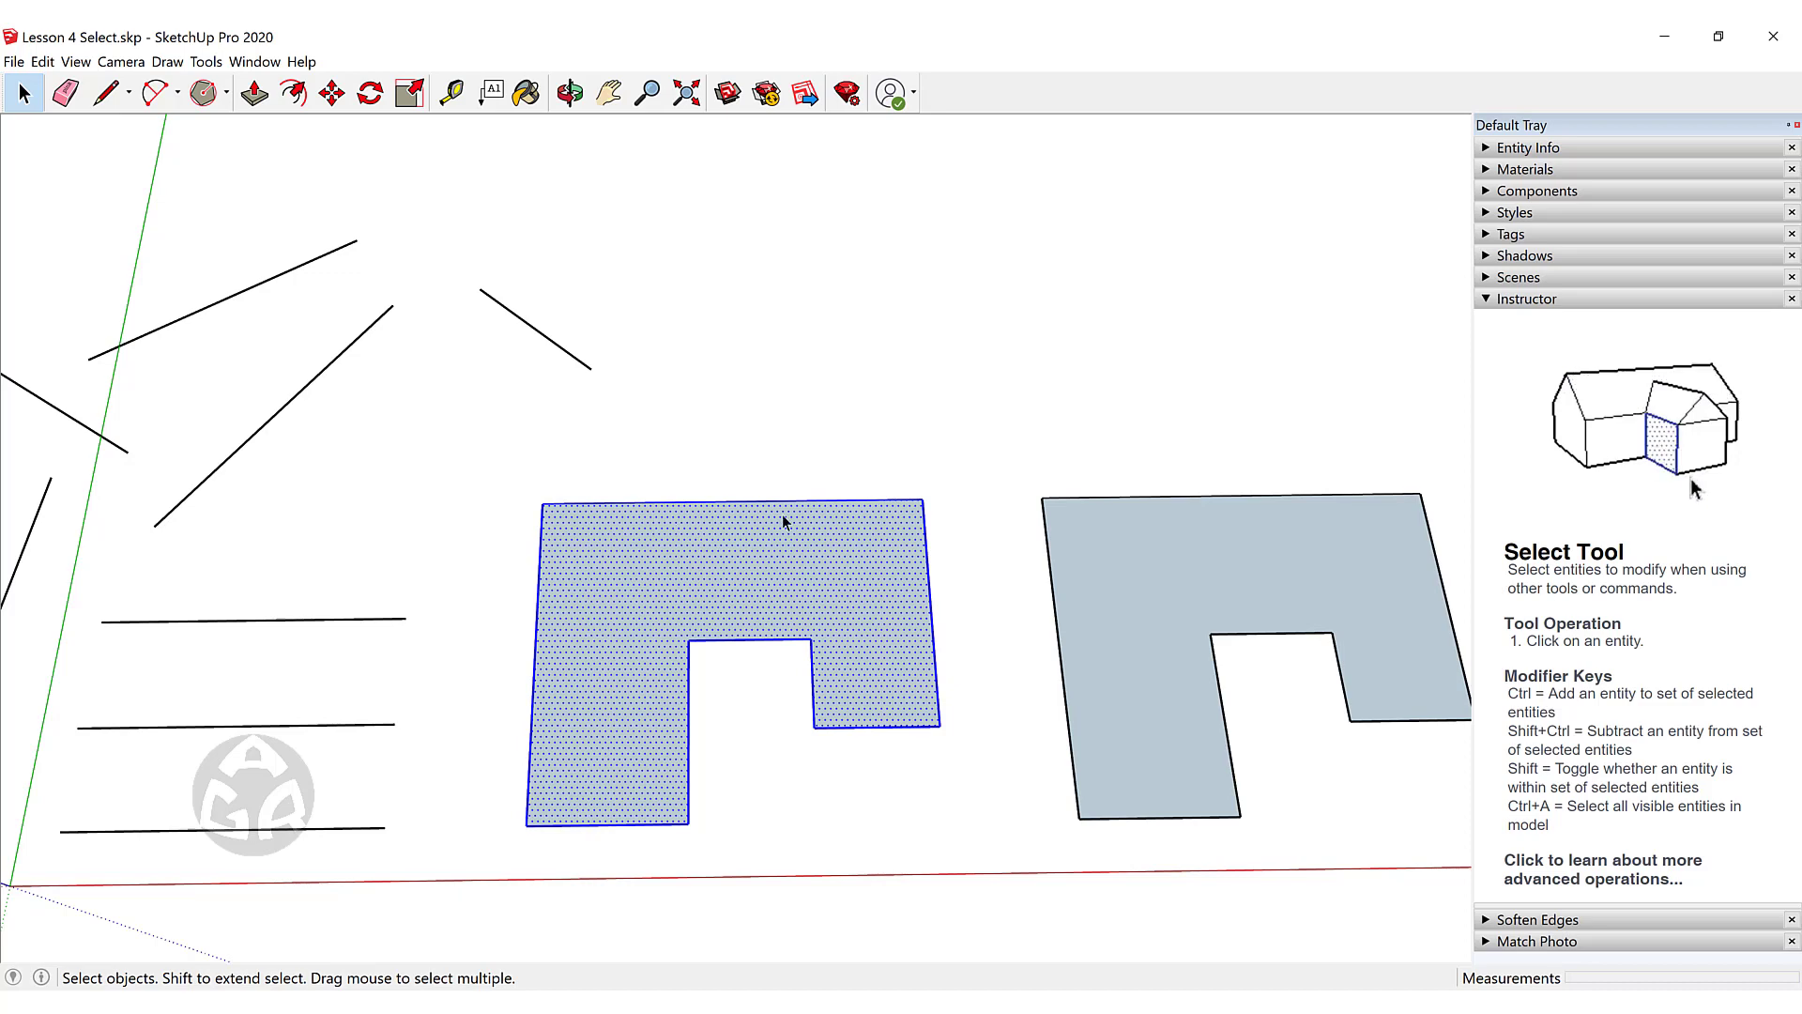
Copy the U-shaped face with Move and Ctrl, placing it in front of the red axis.
{"action": "middle_click_drag", "start_coordinate": [788, 583], "coordinate": [819, 357]}
{"action": "key", "text": "m"}
{"action": "left_click", "coordinate": [819, 356]}
{"action": "key", "text": "ctrl"}
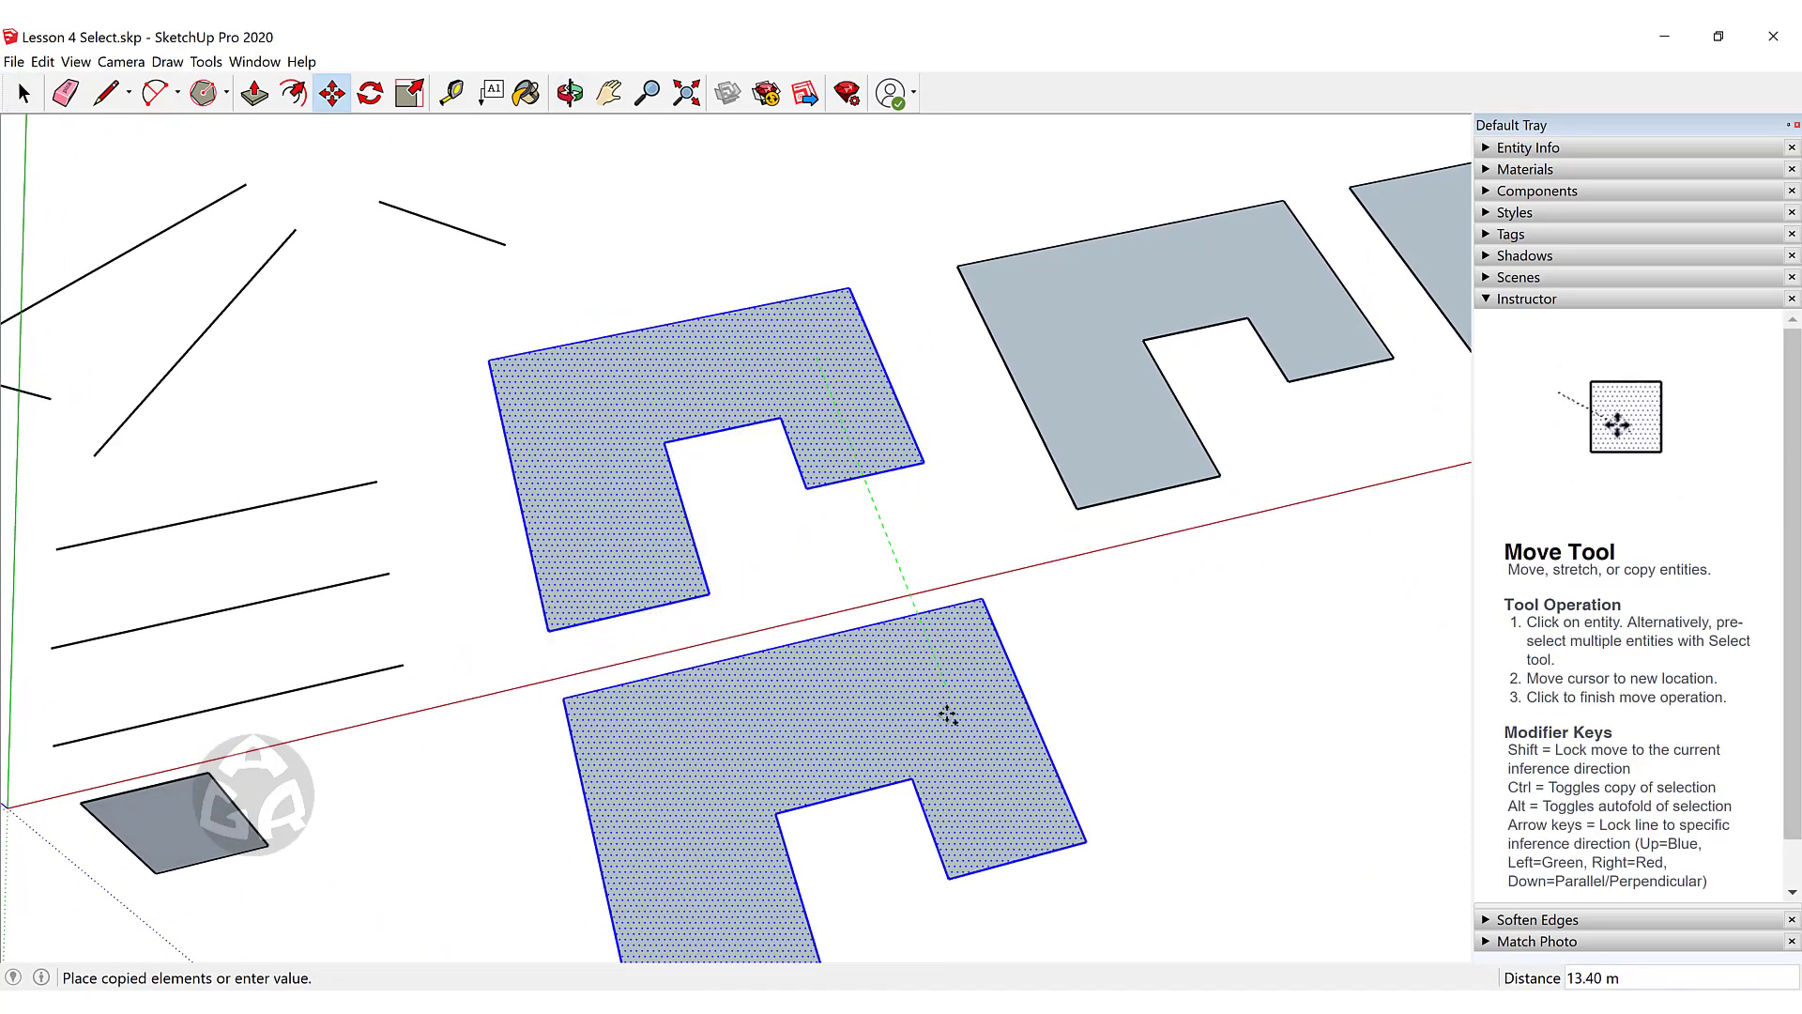
{"action": "left_click", "coordinate": [961, 736]}
{"action": "key", "text": "space"}
Push/Pull the copied U face up into a tall solid block.
{"action": "key", "text": "p"}
{"action": "left_click_drag", "start_coordinate": [977, 623], "coordinate": [1045, 567]}
{"action": "key", "text": "space"}
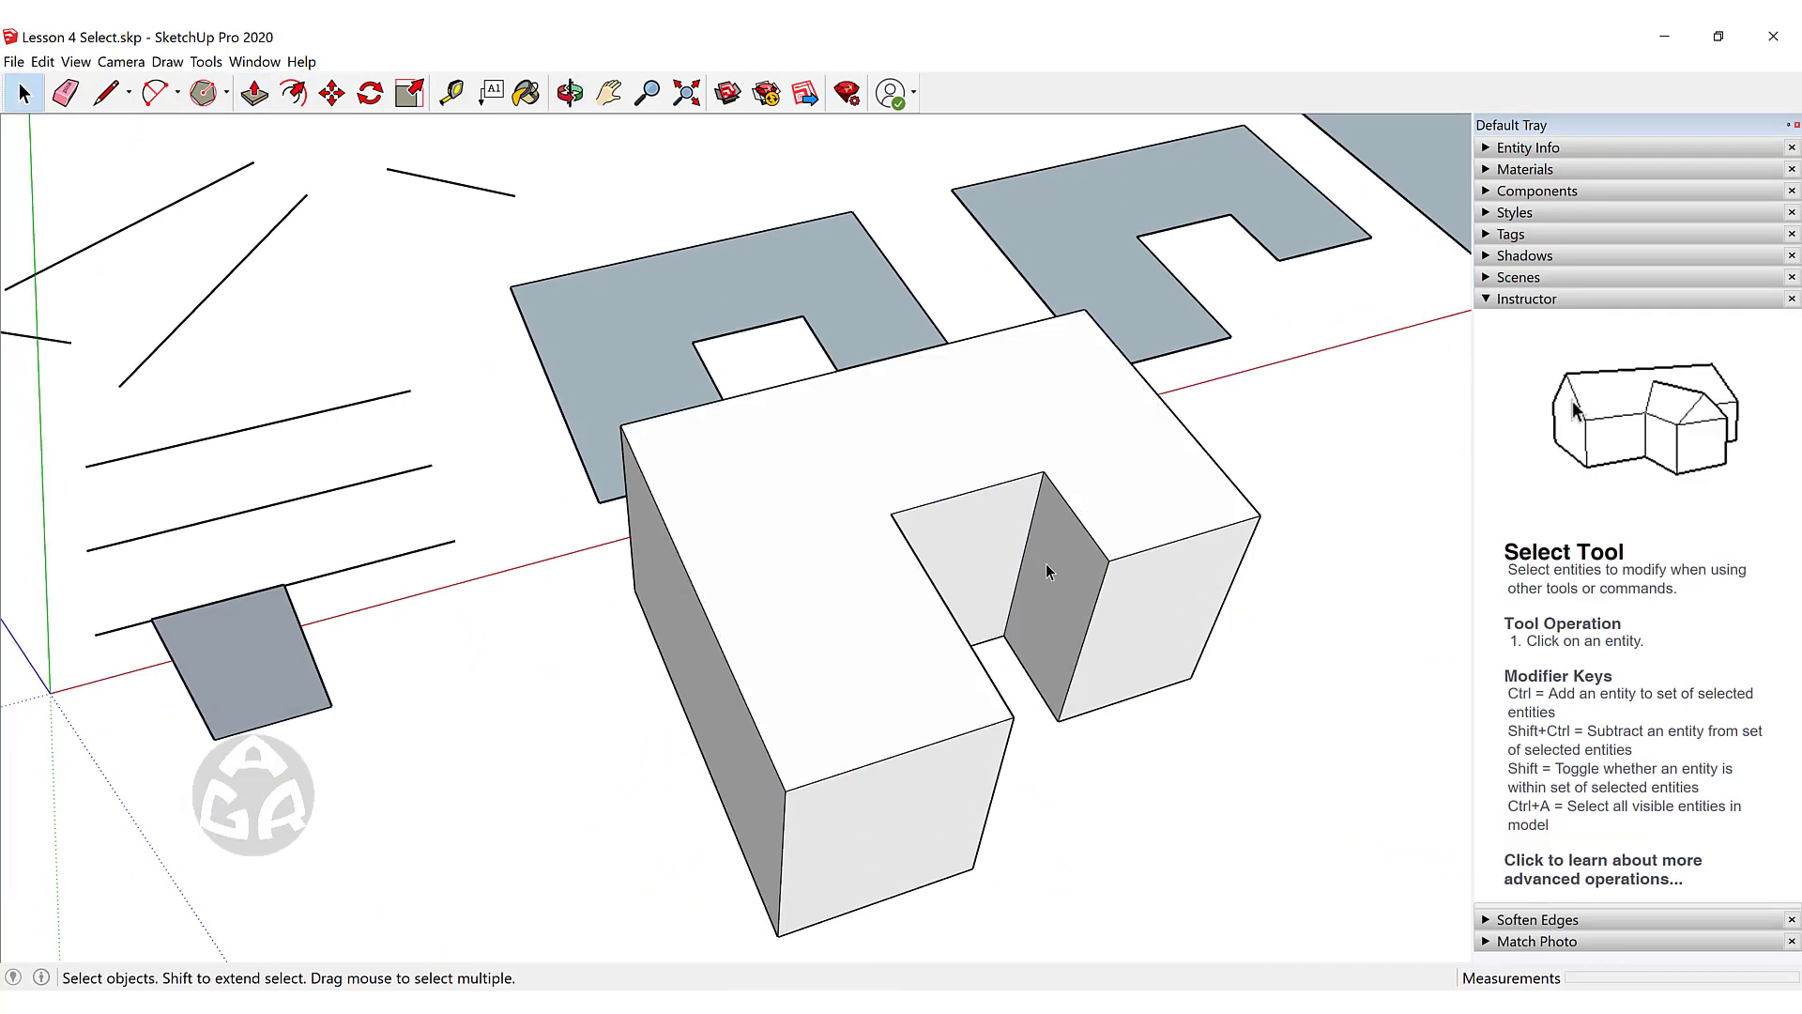
{"action": "middle_click_drag", "start_coordinate": [1045, 567], "coordinate": [907, 620]}
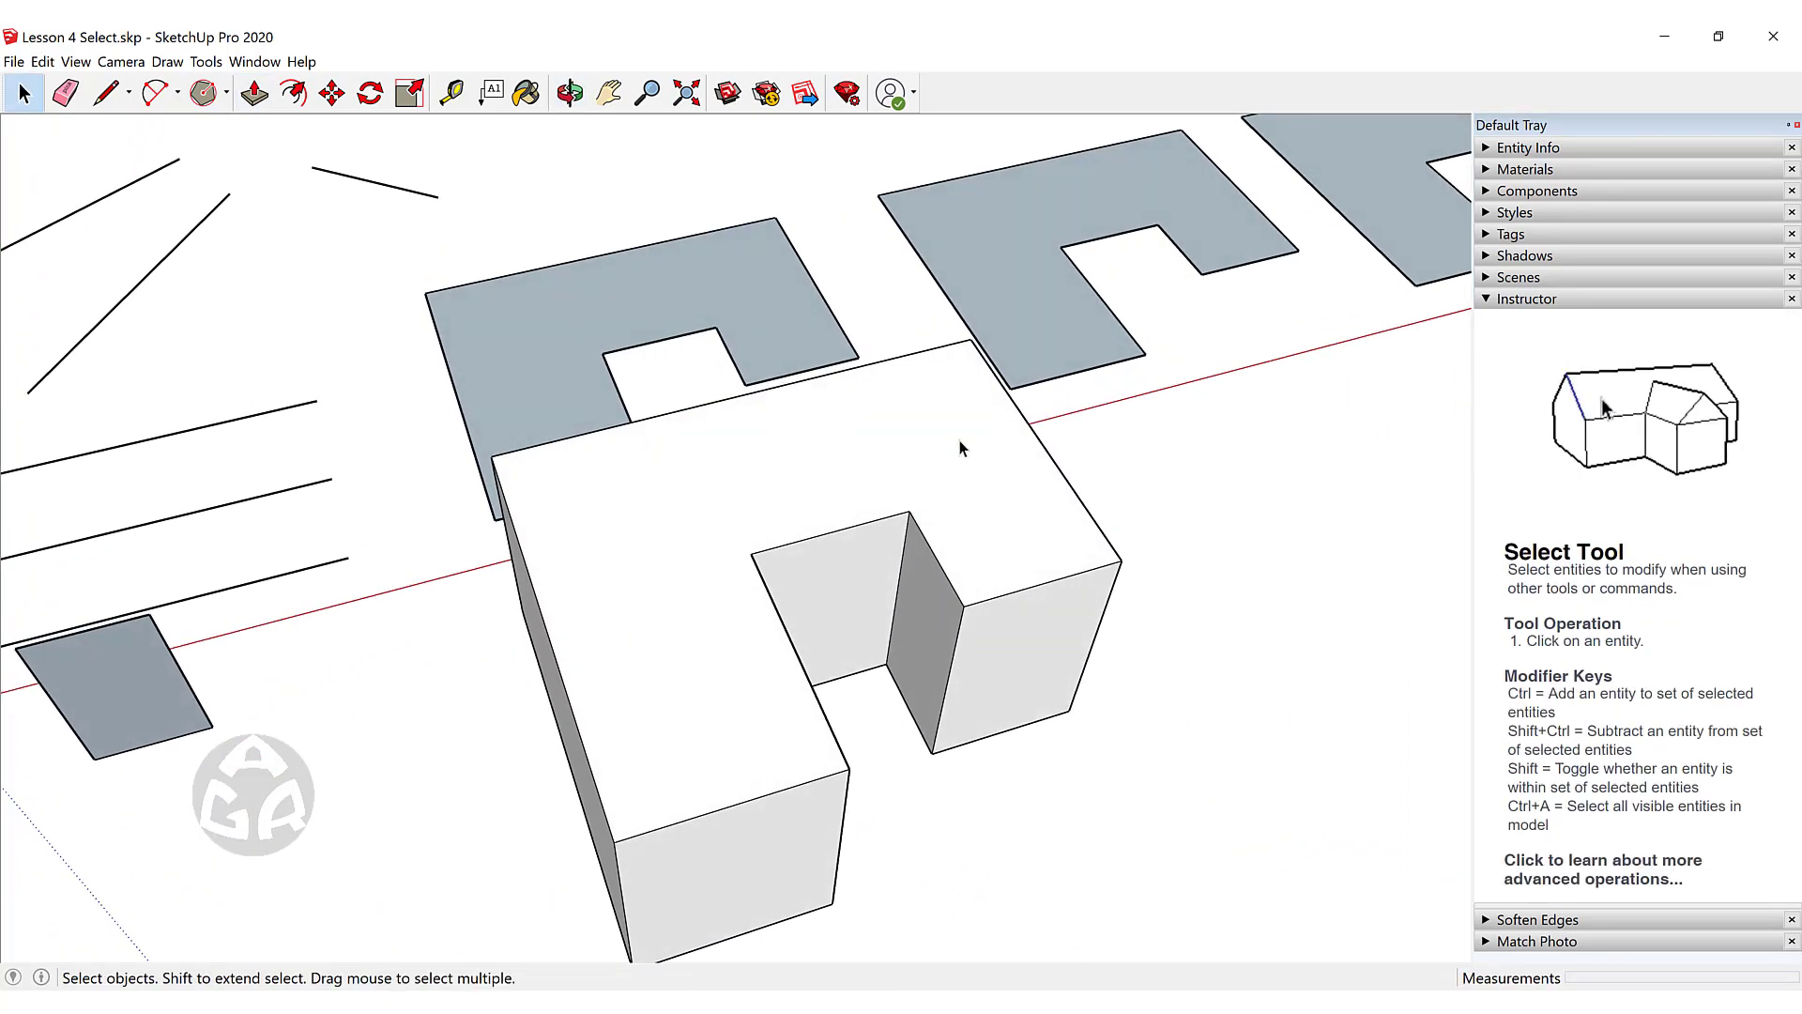
{"action": "middle_click_drag", "start_coordinate": [843, 710], "coordinate": [918, 665]}
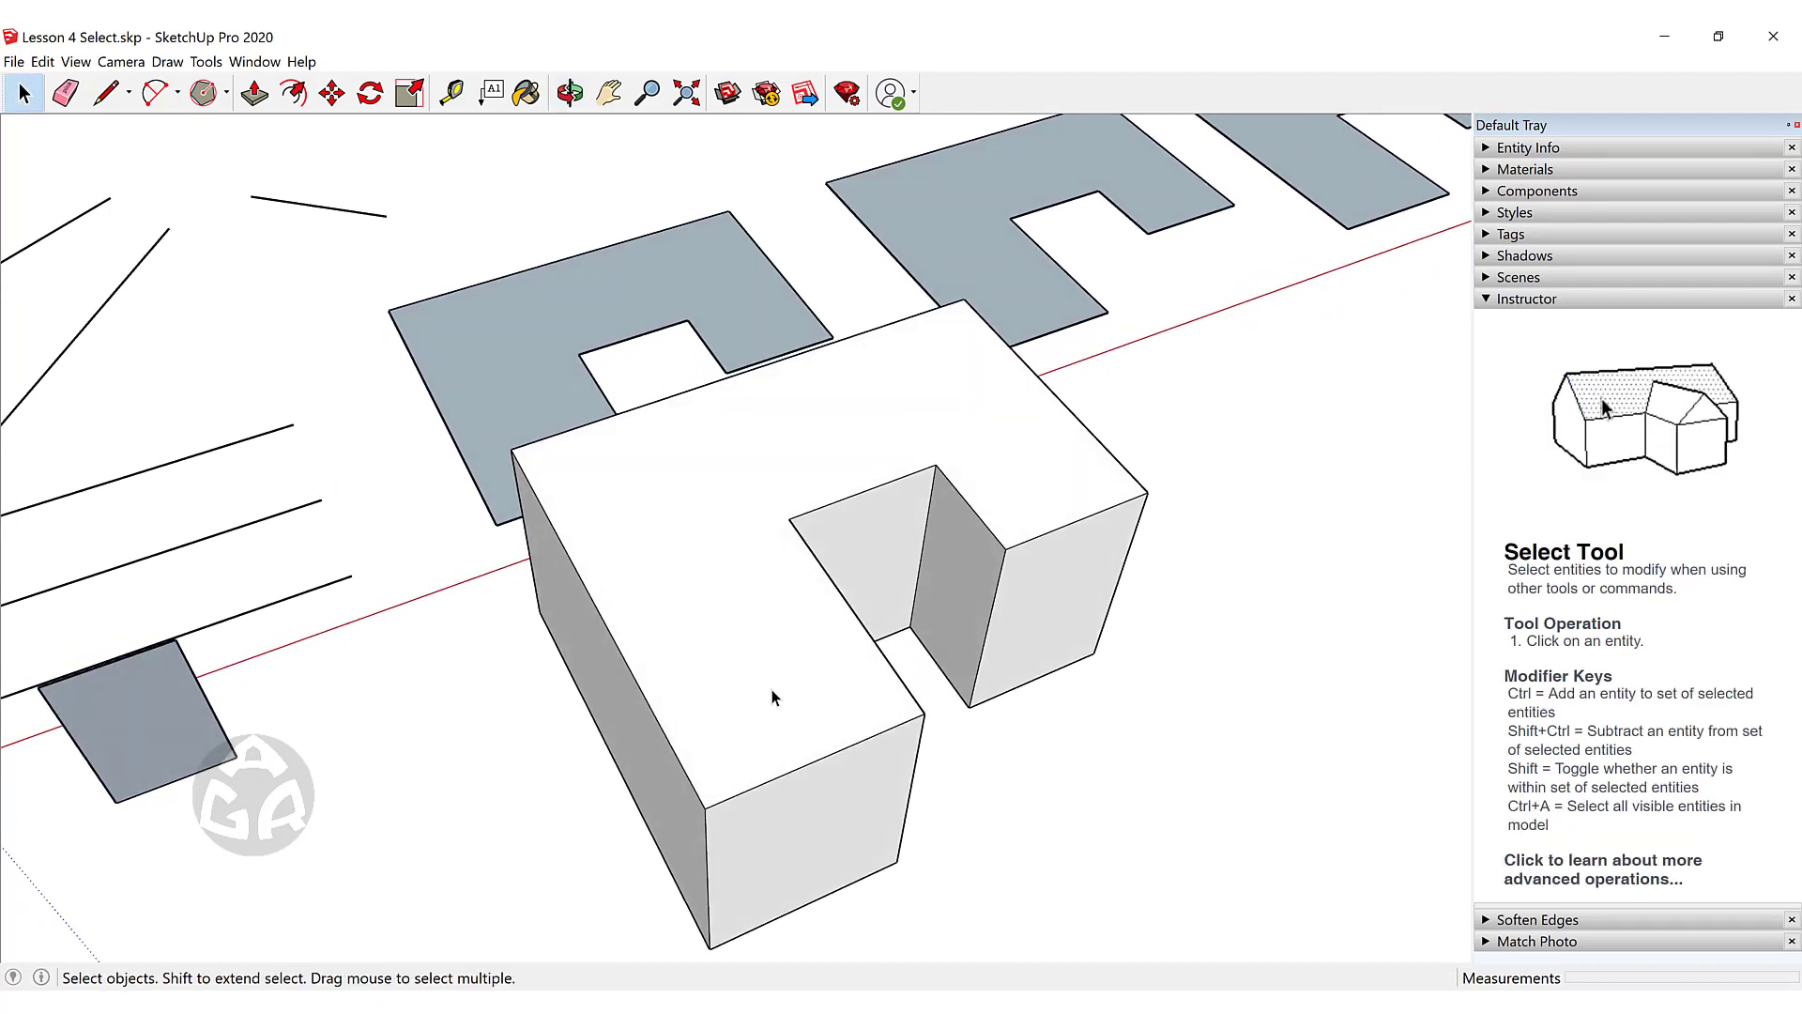
Select the block's top, front and left faces, triple-click to select it all, then deselect.
{"action": "left_click", "coordinate": [767, 642]}
{"action": "left_click", "coordinate": [792, 833], "text": "ctrl"}
{"action": "left_click", "coordinate": [638, 793], "text": "ctrl"}
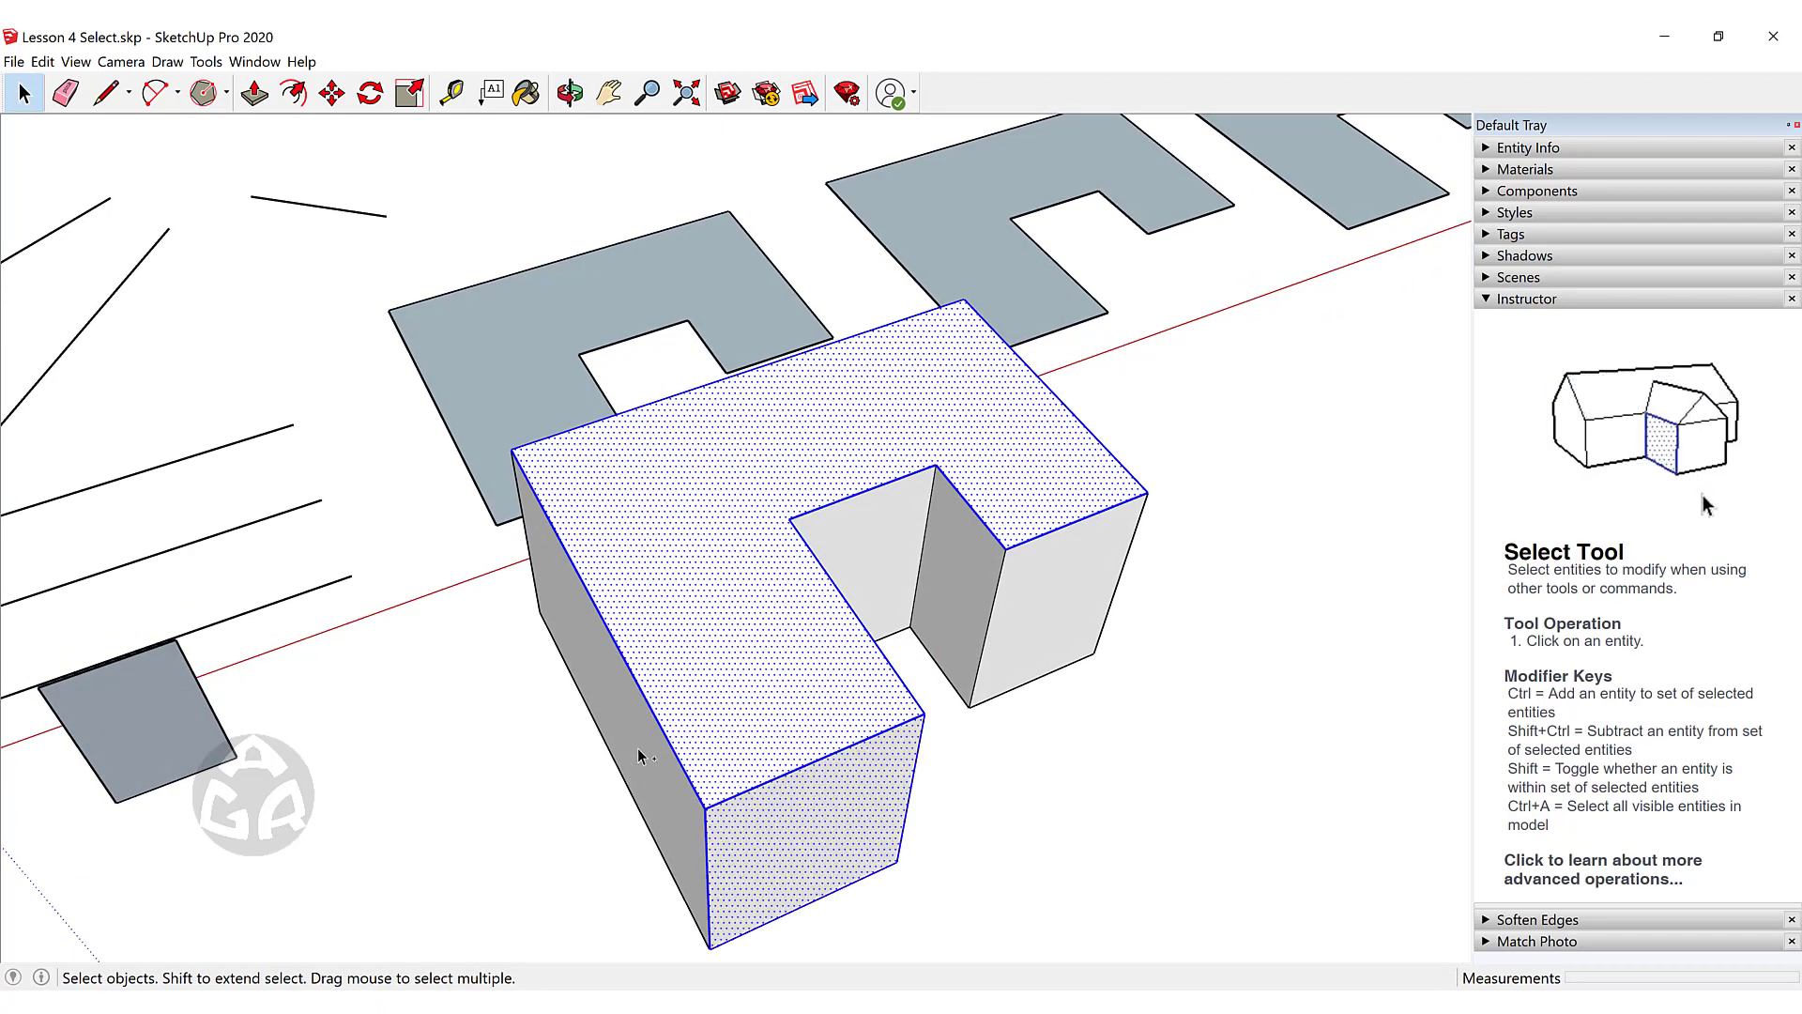
{"action": "triple_click", "coordinate": [756, 679]}
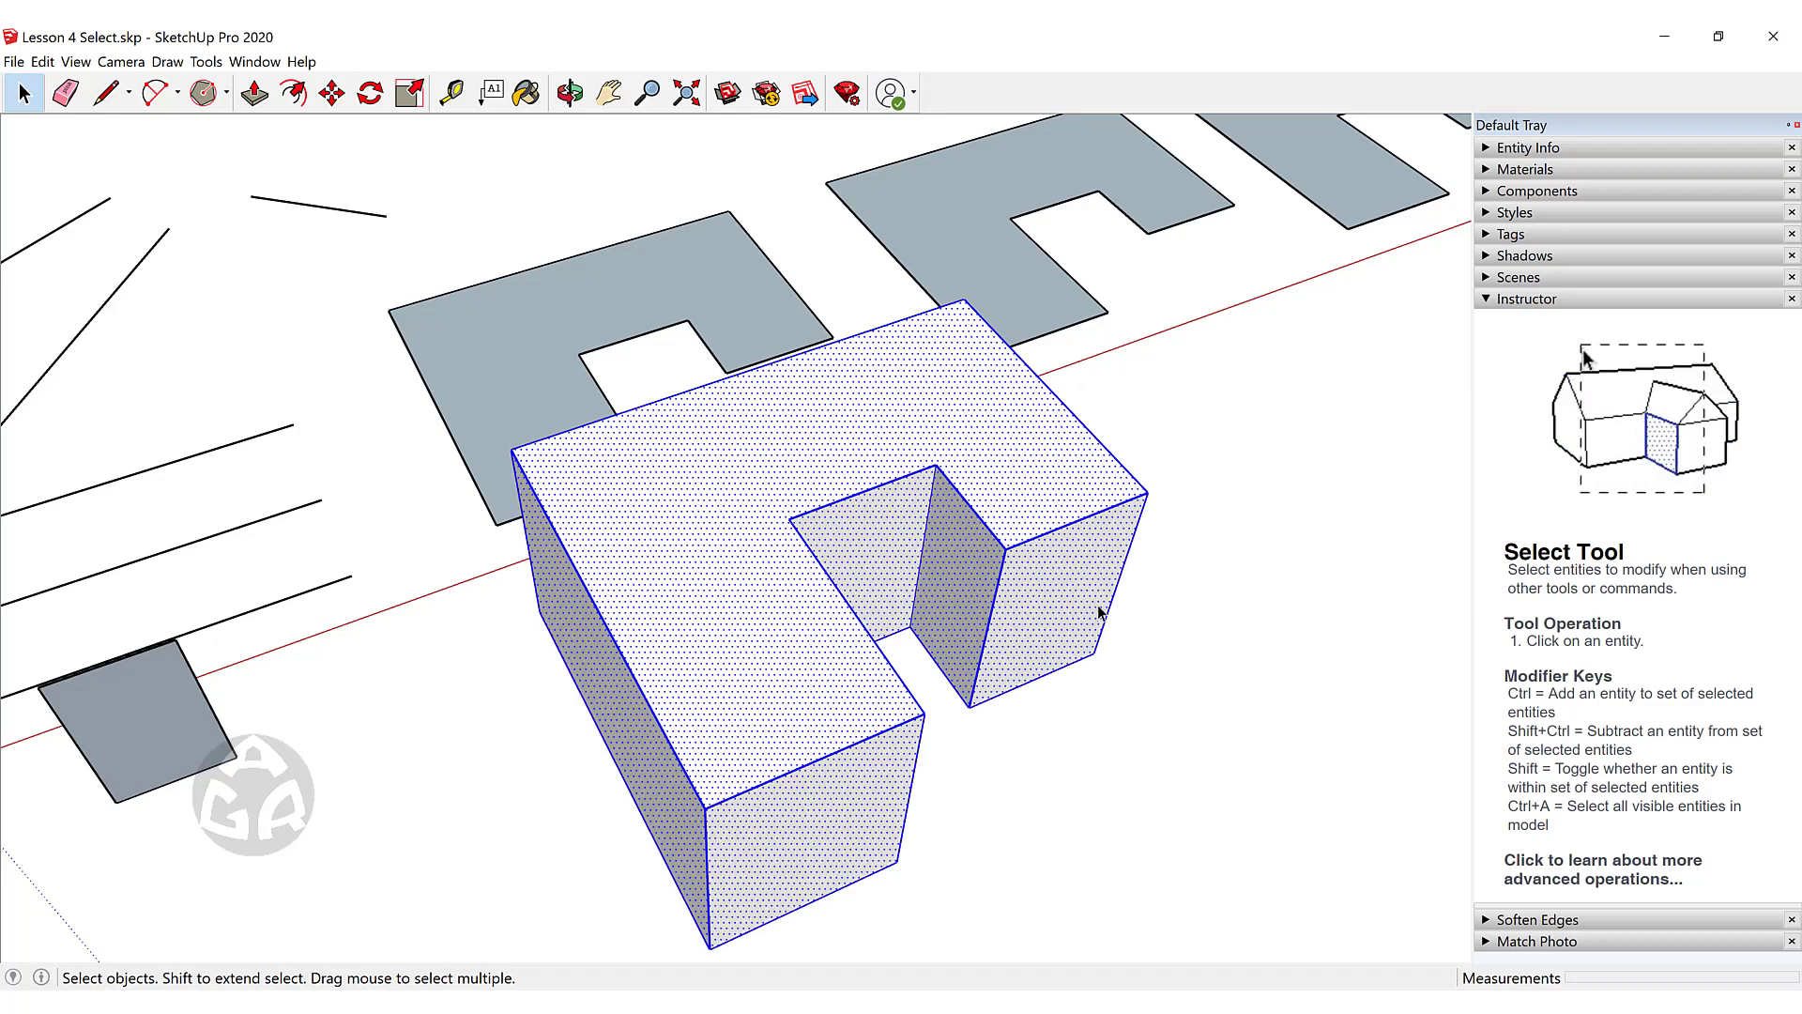
{"action": "key", "text": "ctrl+t"}
{"action": "scroll", "coordinate": [939, 573], "scroll_direction": "down", "scroll_amount": 5}
{"action": "middle_click_drag", "start_coordinate": [961, 551], "coordinate": [893, 590]}
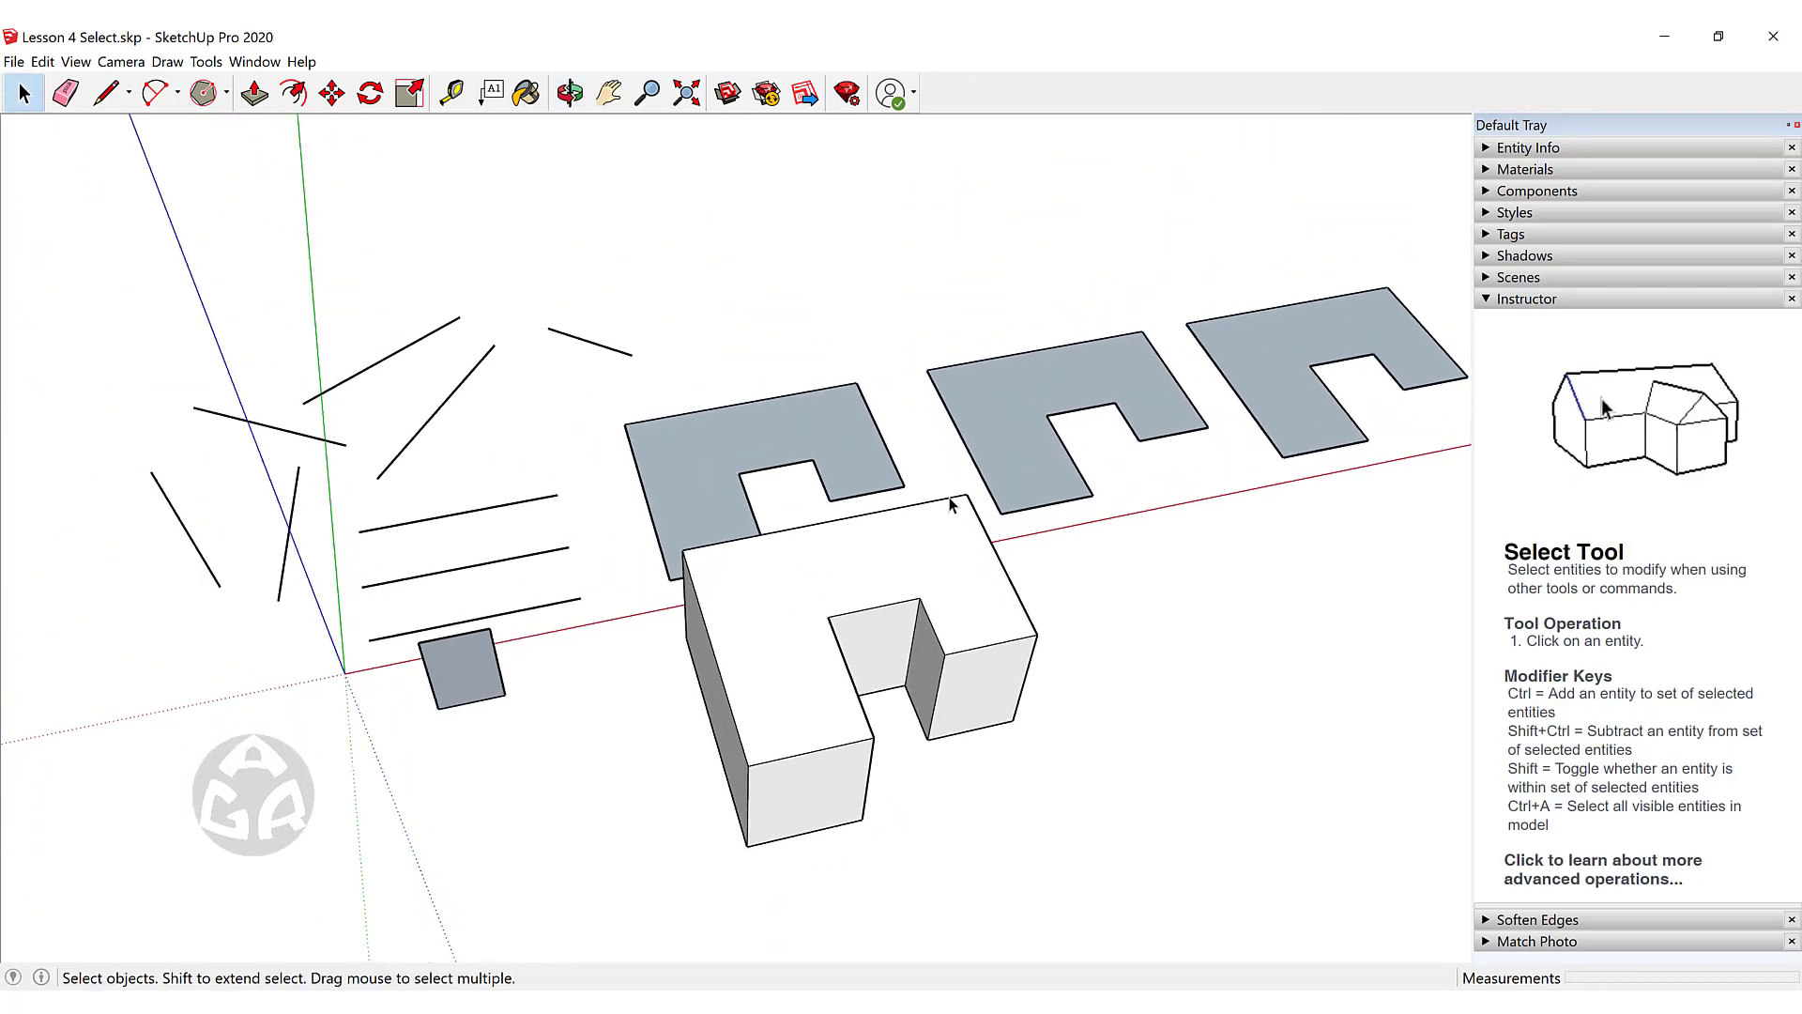
Select everything with Ctrl+A, deselect with Ctrl+T, then crossing-window the three parallel lines.
{"action": "middle_click_drag", "start_coordinate": [949, 507], "coordinate": [919, 535]}
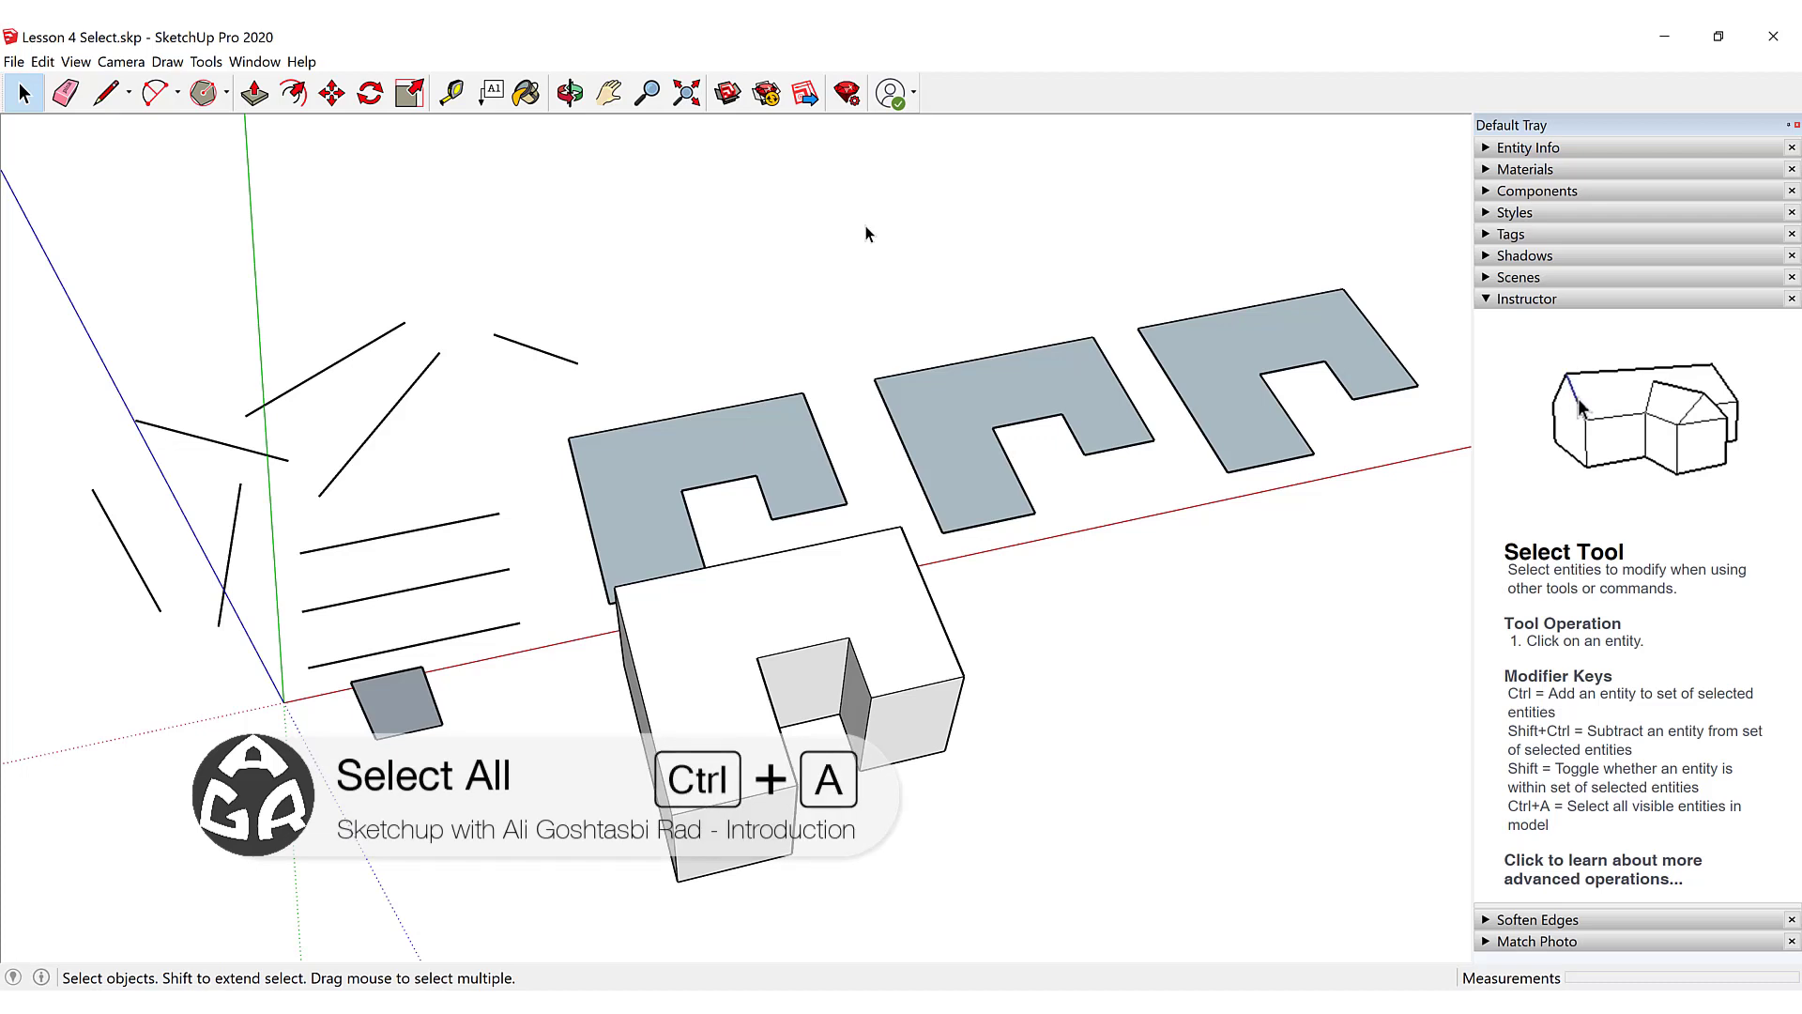
{"action": "key", "text": "ctrl+a"}
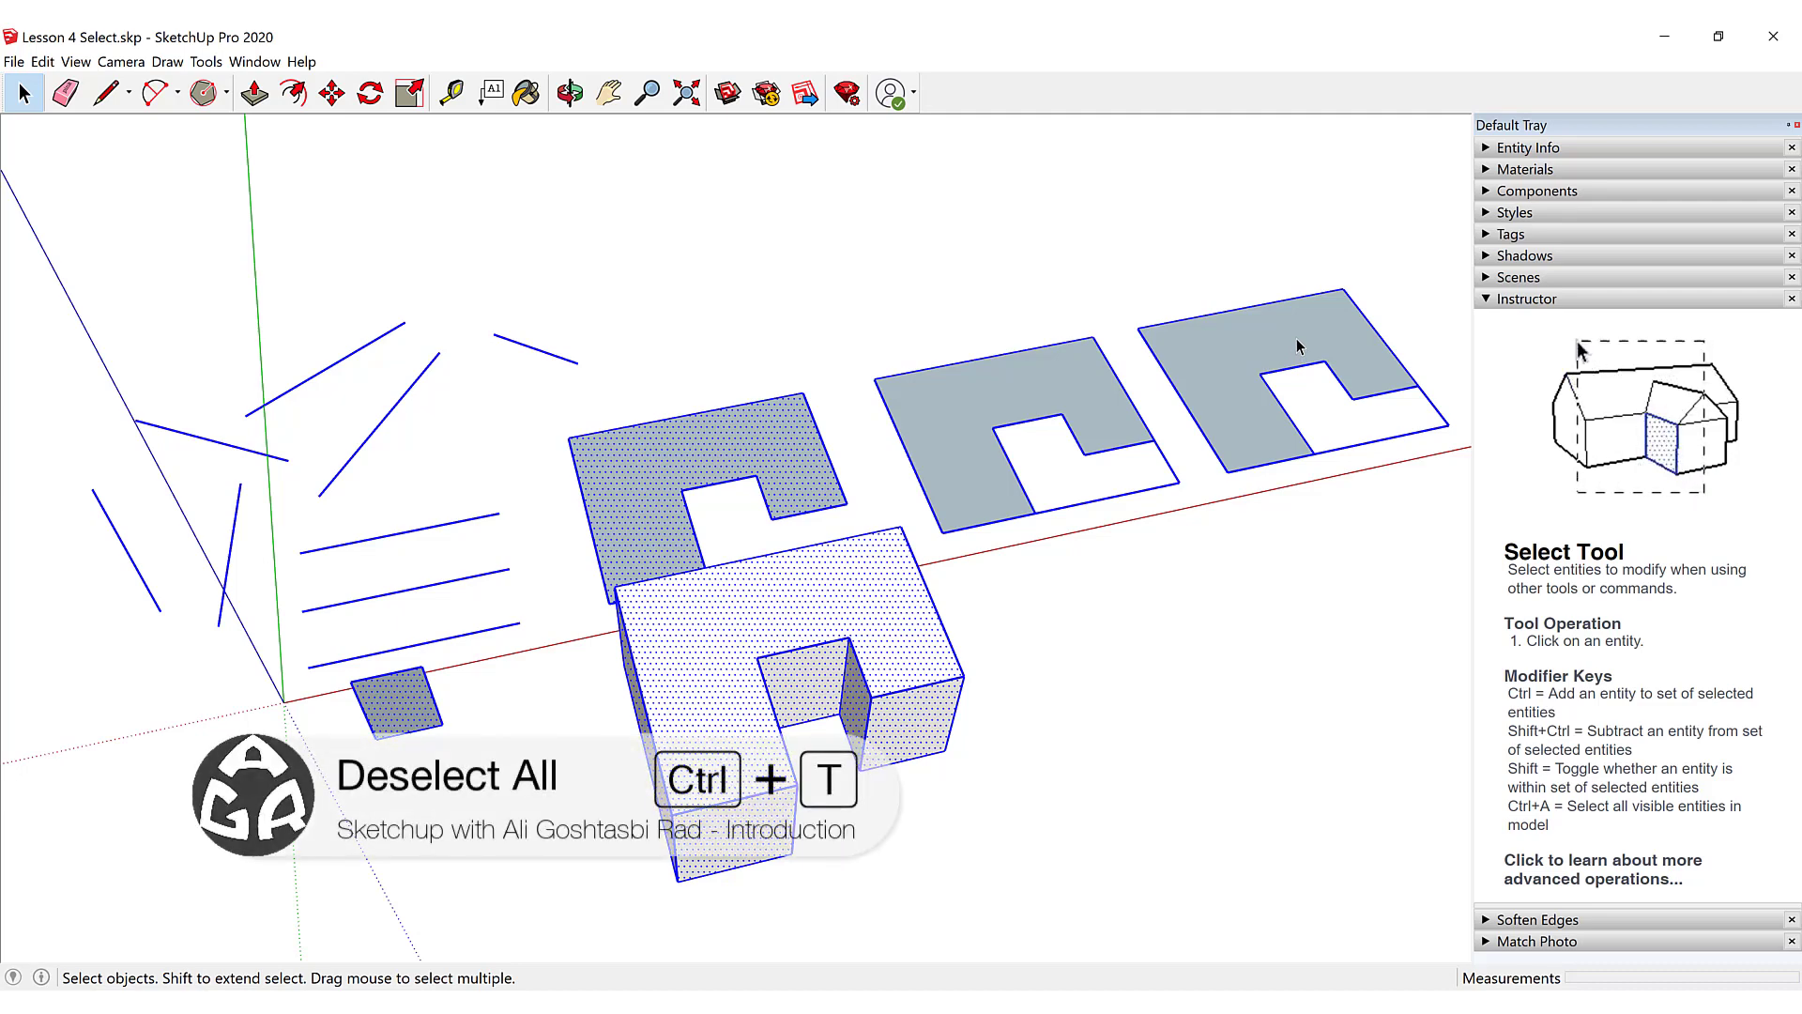
{"action": "key", "text": "ctrl+t"}
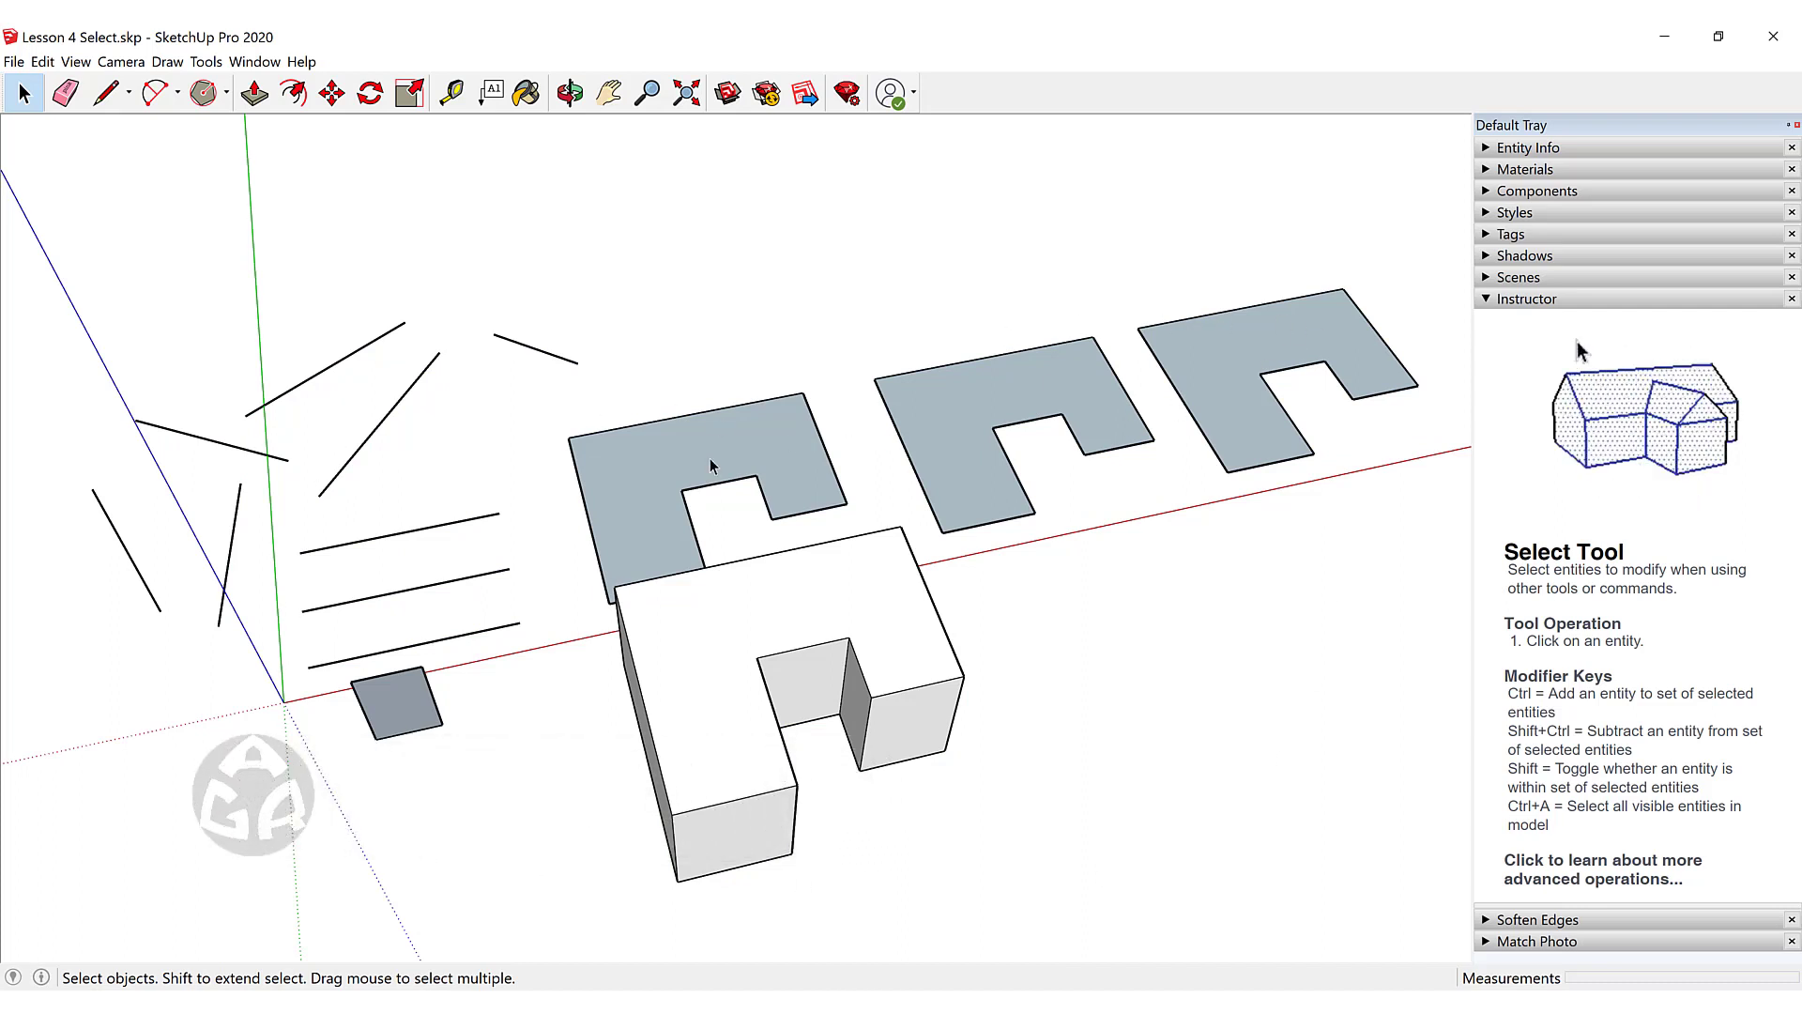
{"action": "left_click_drag", "start_coordinate": [469, 484], "coordinate": [379, 663]}
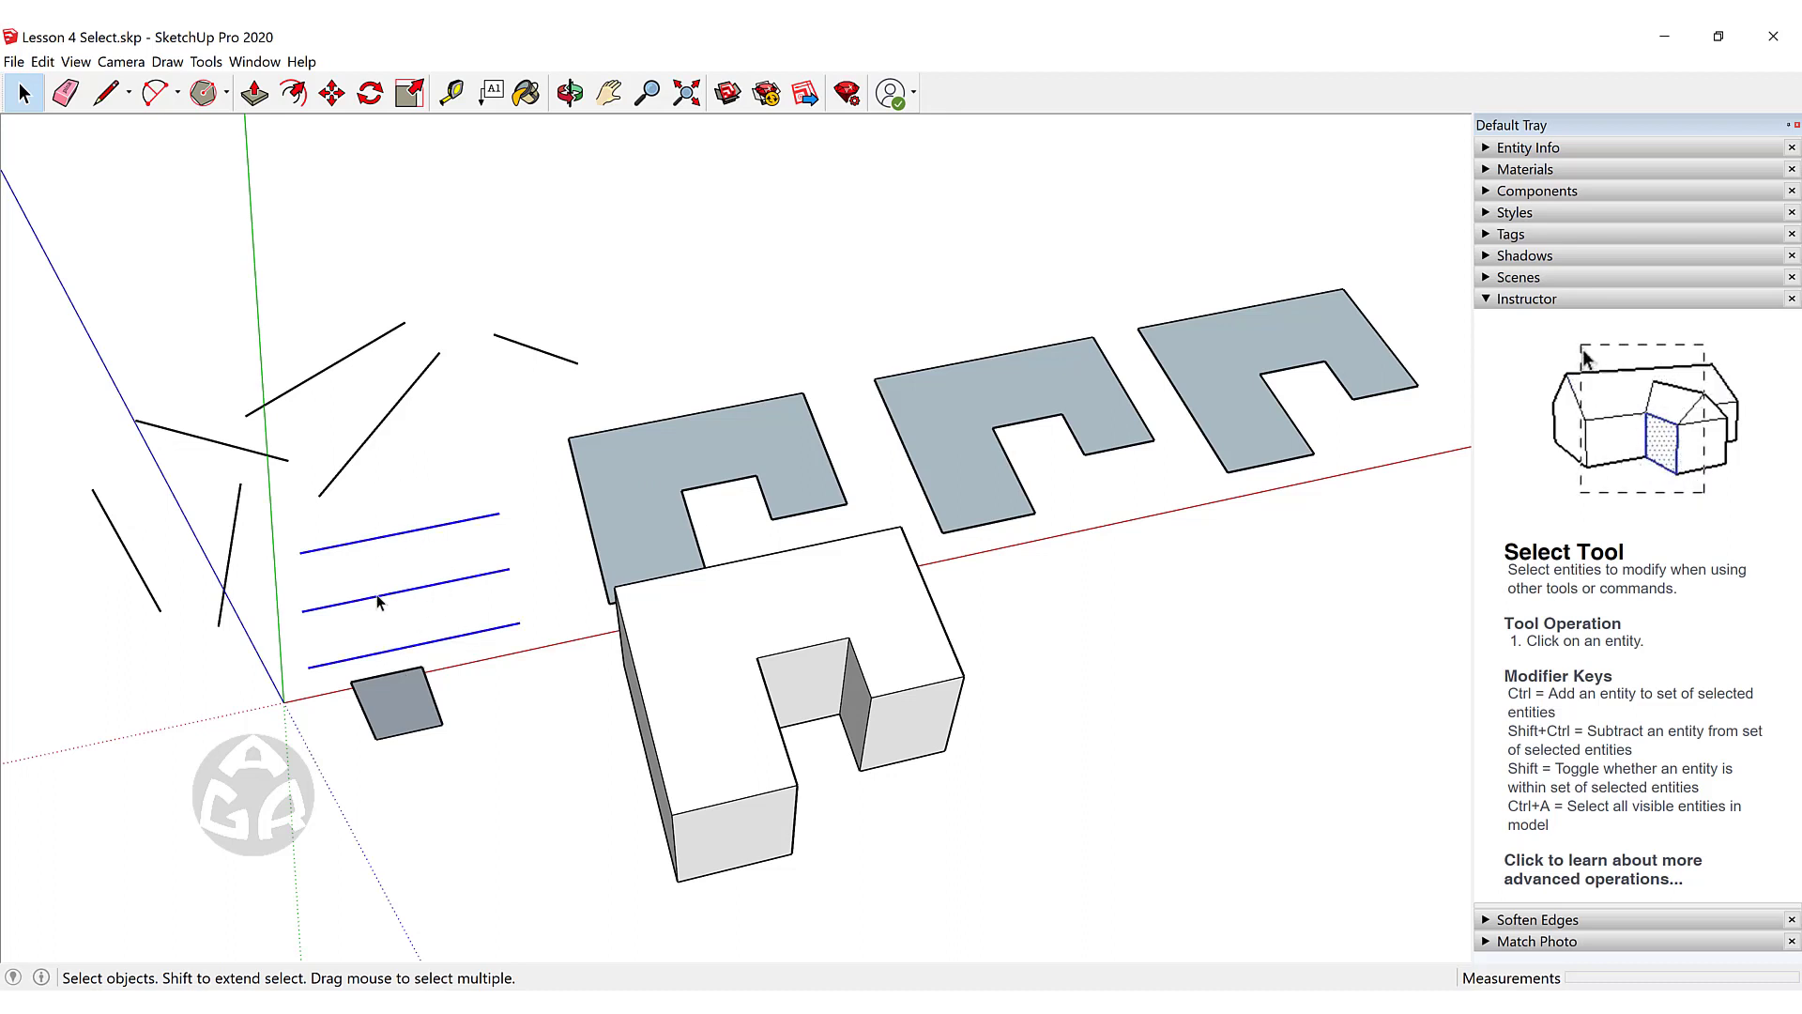
Deselect the three parallel lines and orbit to a flatter front view.
{"action": "left_click", "coordinate": [556, 527]}
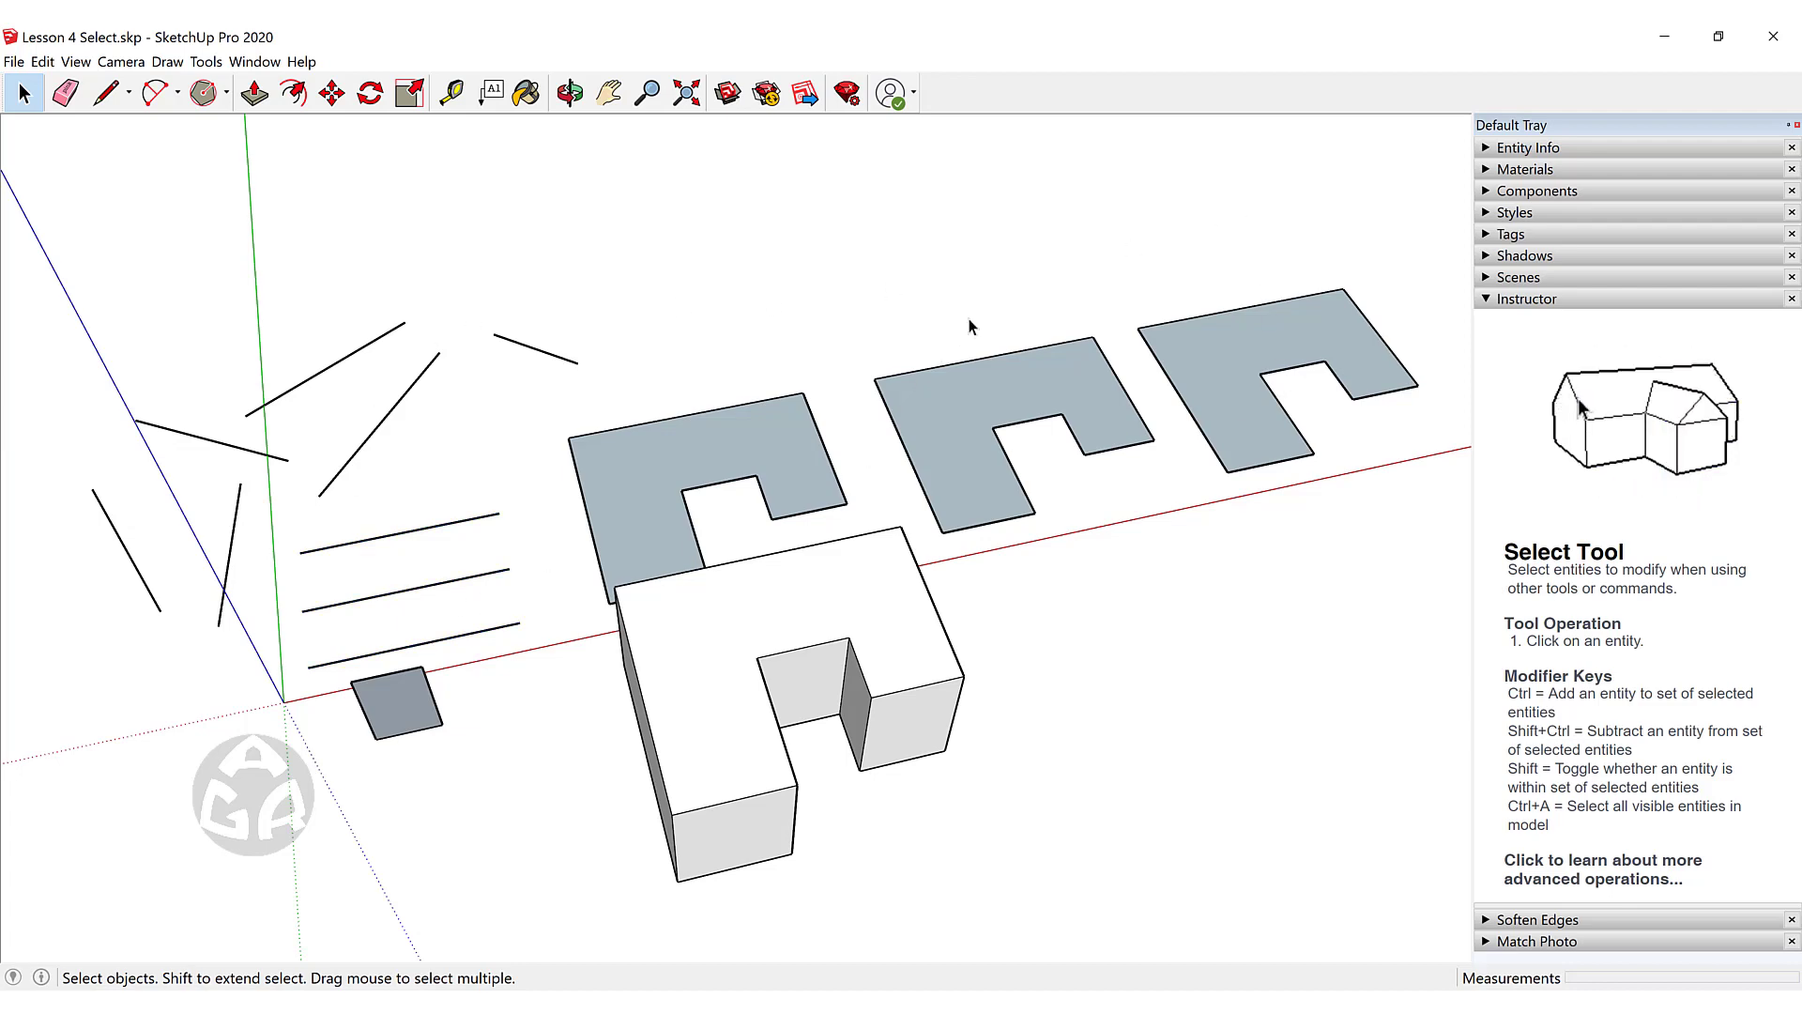
{"action": "middle_click_drag", "start_coordinate": [966, 322], "coordinate": [832, 450]}
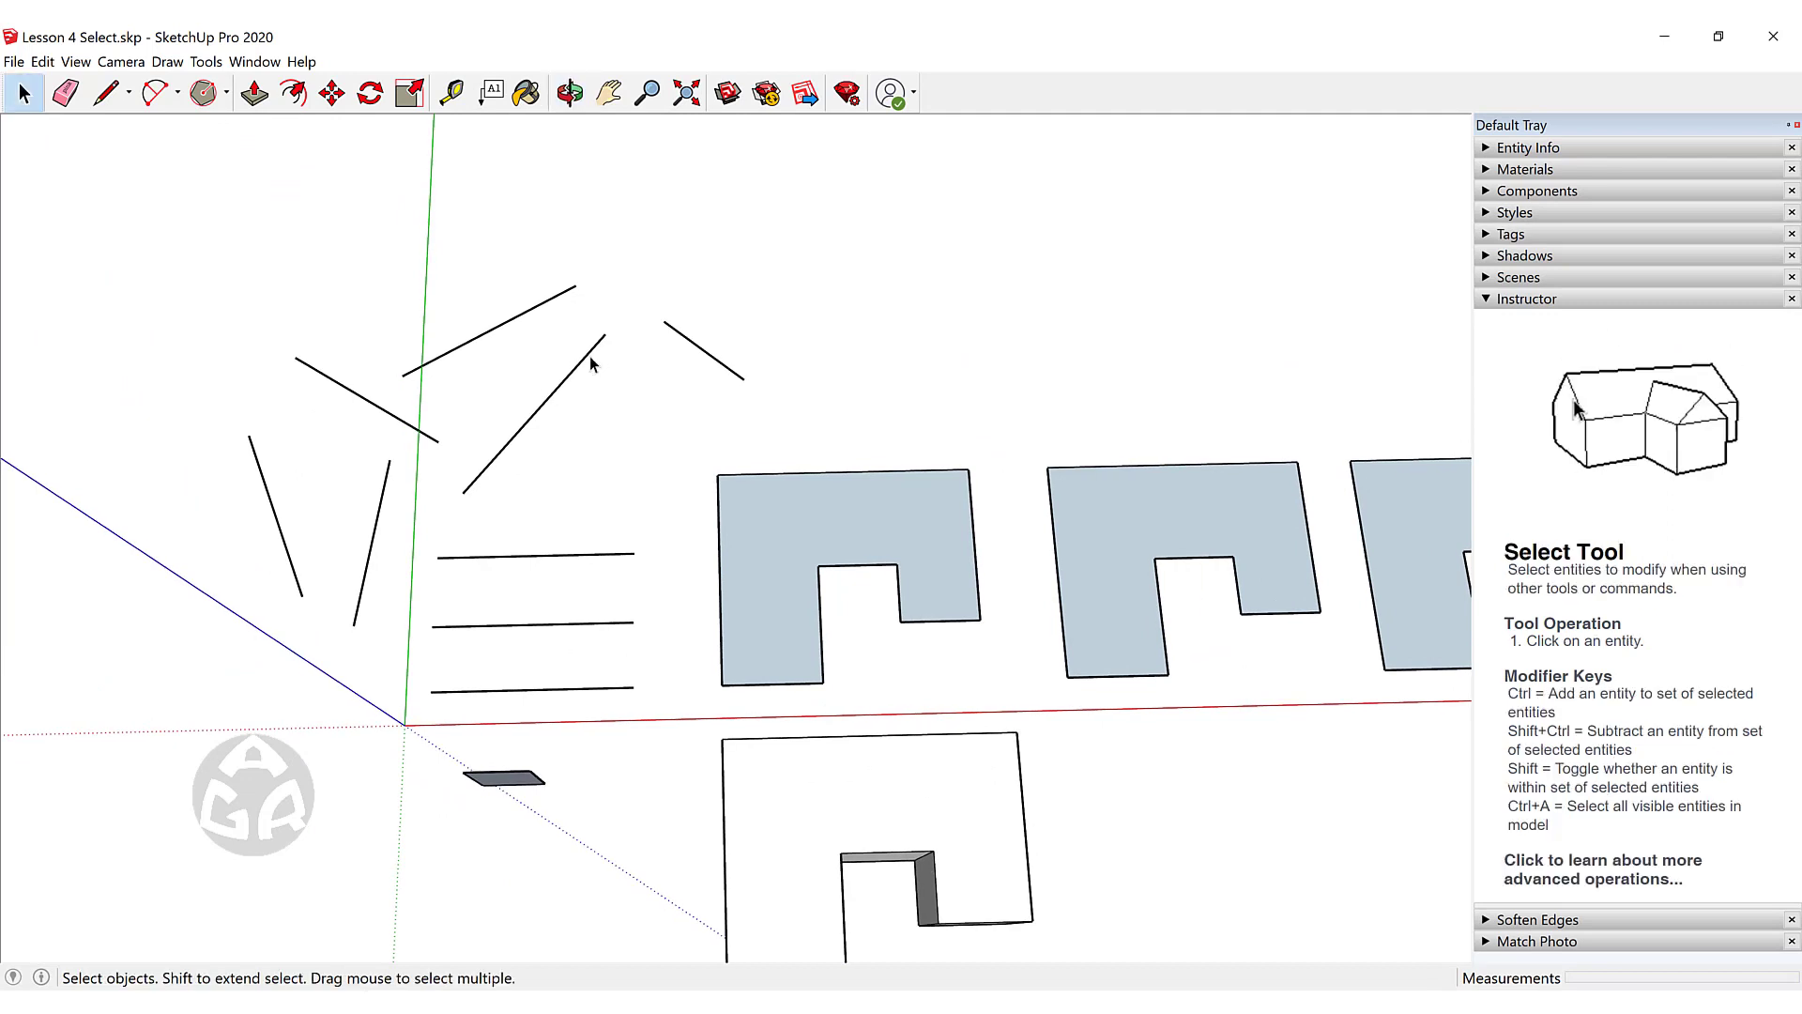
{"action": "scroll", "coordinate": [616, 375], "scroll_direction": "up", "scroll_amount": 5}
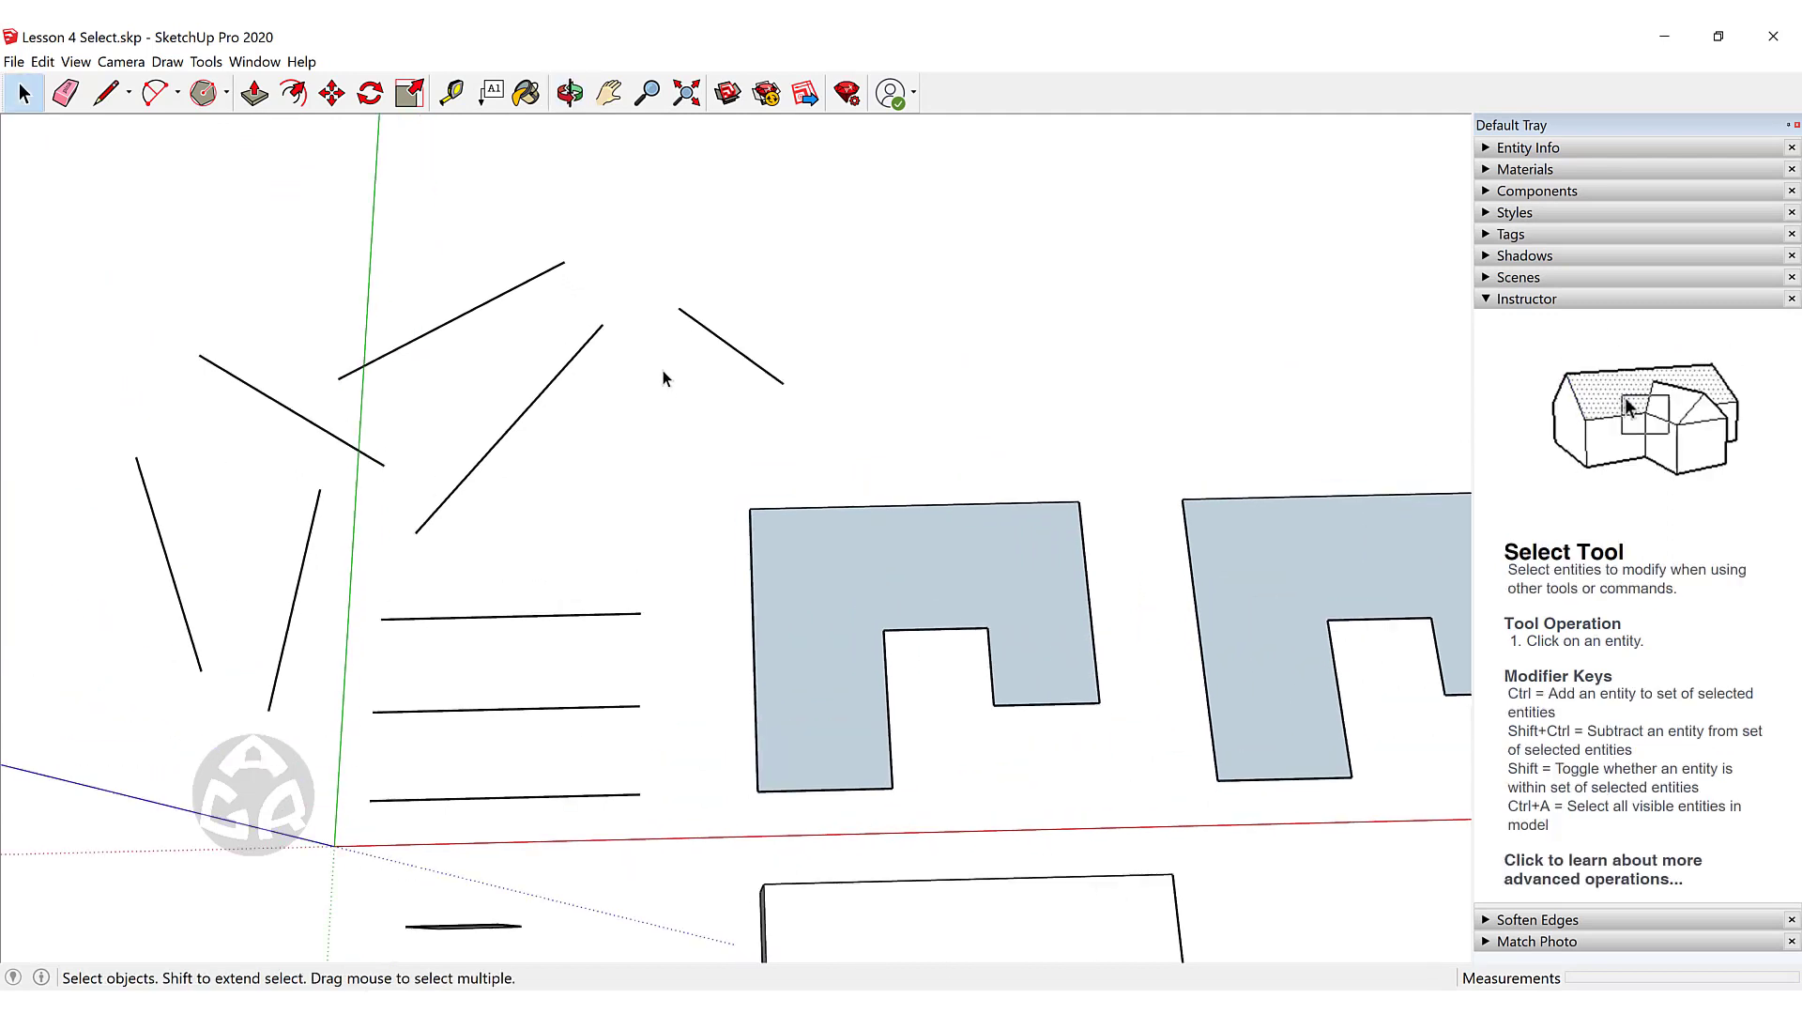
{"action": "middle_click_drag", "start_coordinate": [662, 370], "coordinate": [713, 300]}
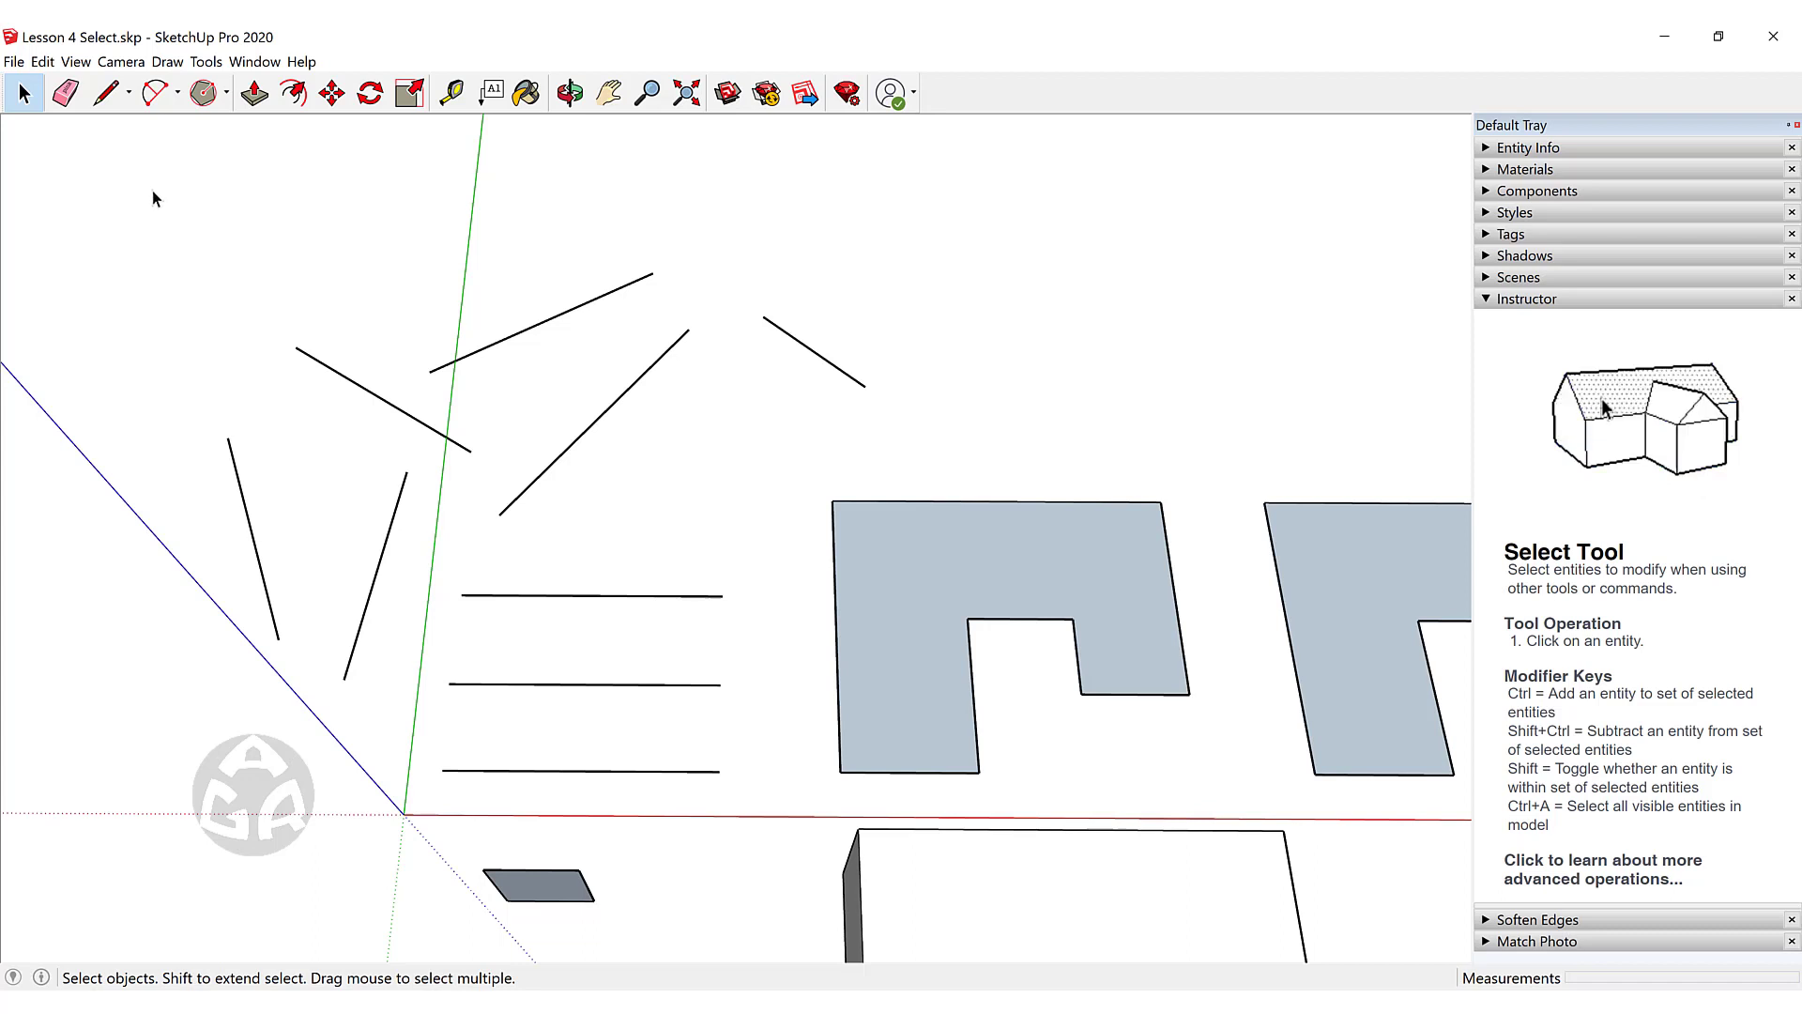
Window-select three upper scattered lines twice, clearing the selection after each.
{"action": "left_click_drag", "start_coordinate": [152, 189], "coordinate": [729, 562]}
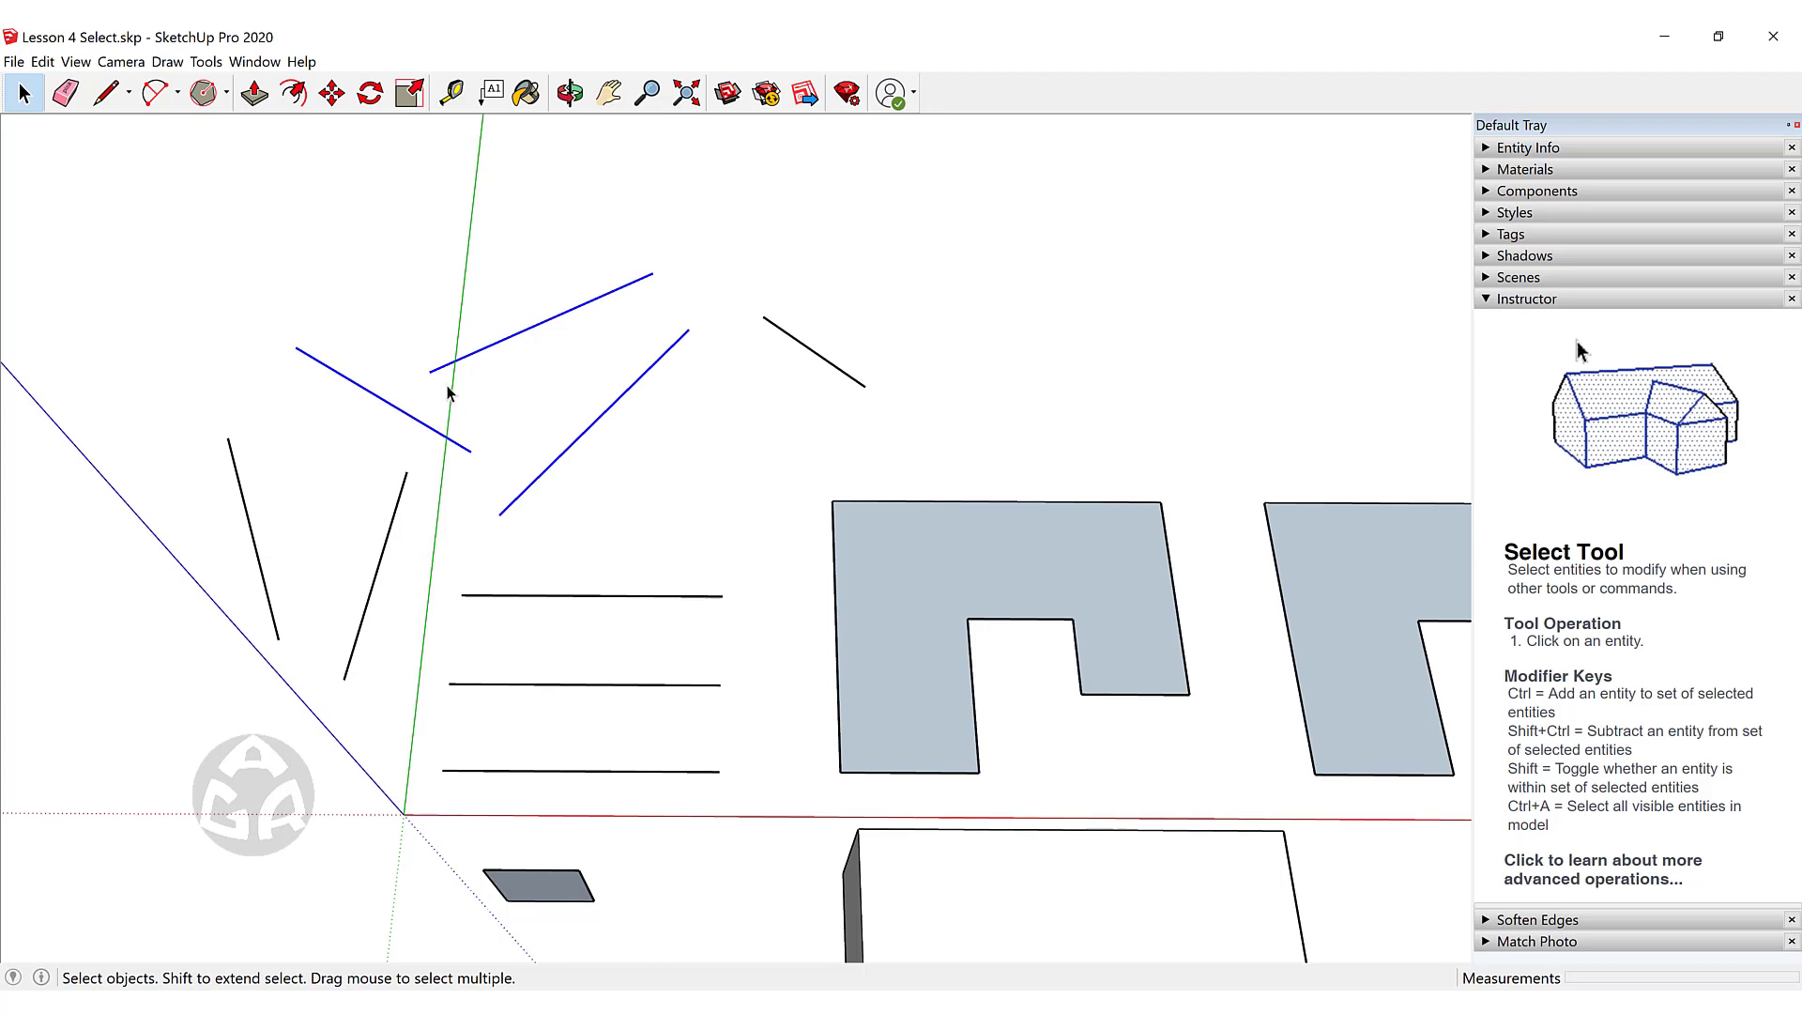
{"action": "left_click", "coordinate": [120, 233]}
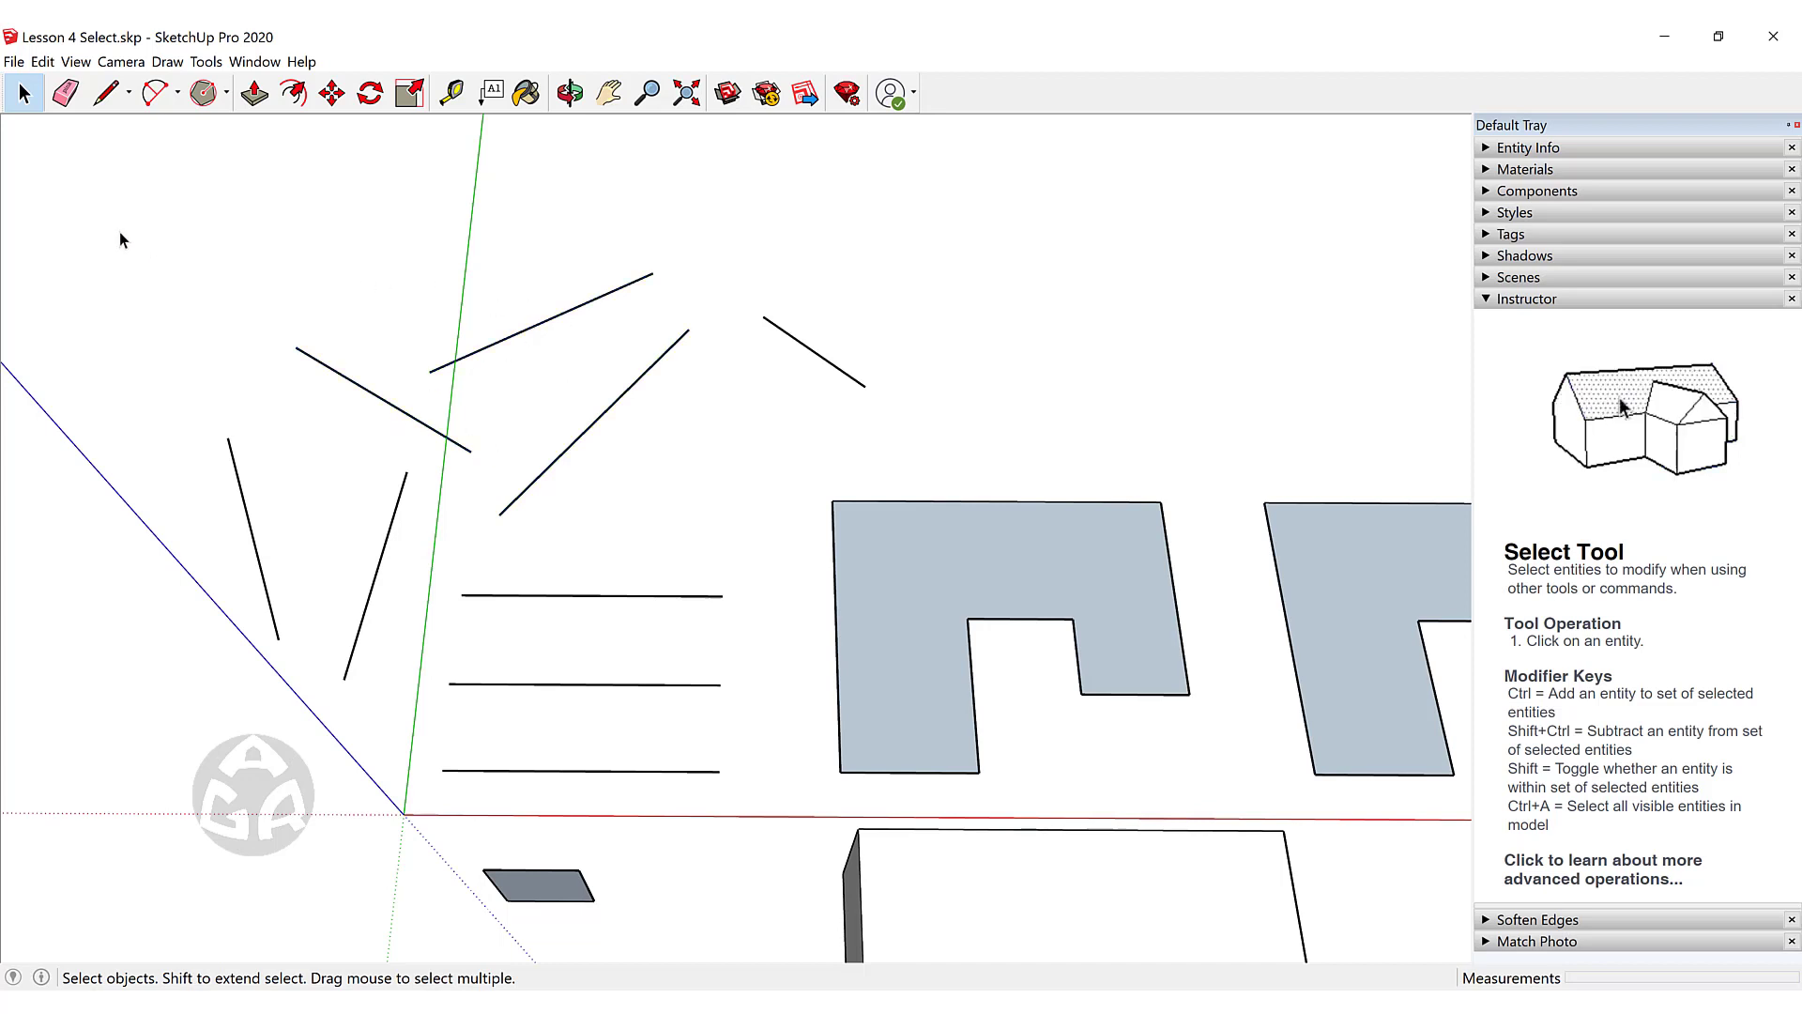
{"action": "left_click_drag", "start_coordinate": [87, 188], "coordinate": [727, 565]}
{"action": "left_click", "coordinate": [734, 443]}
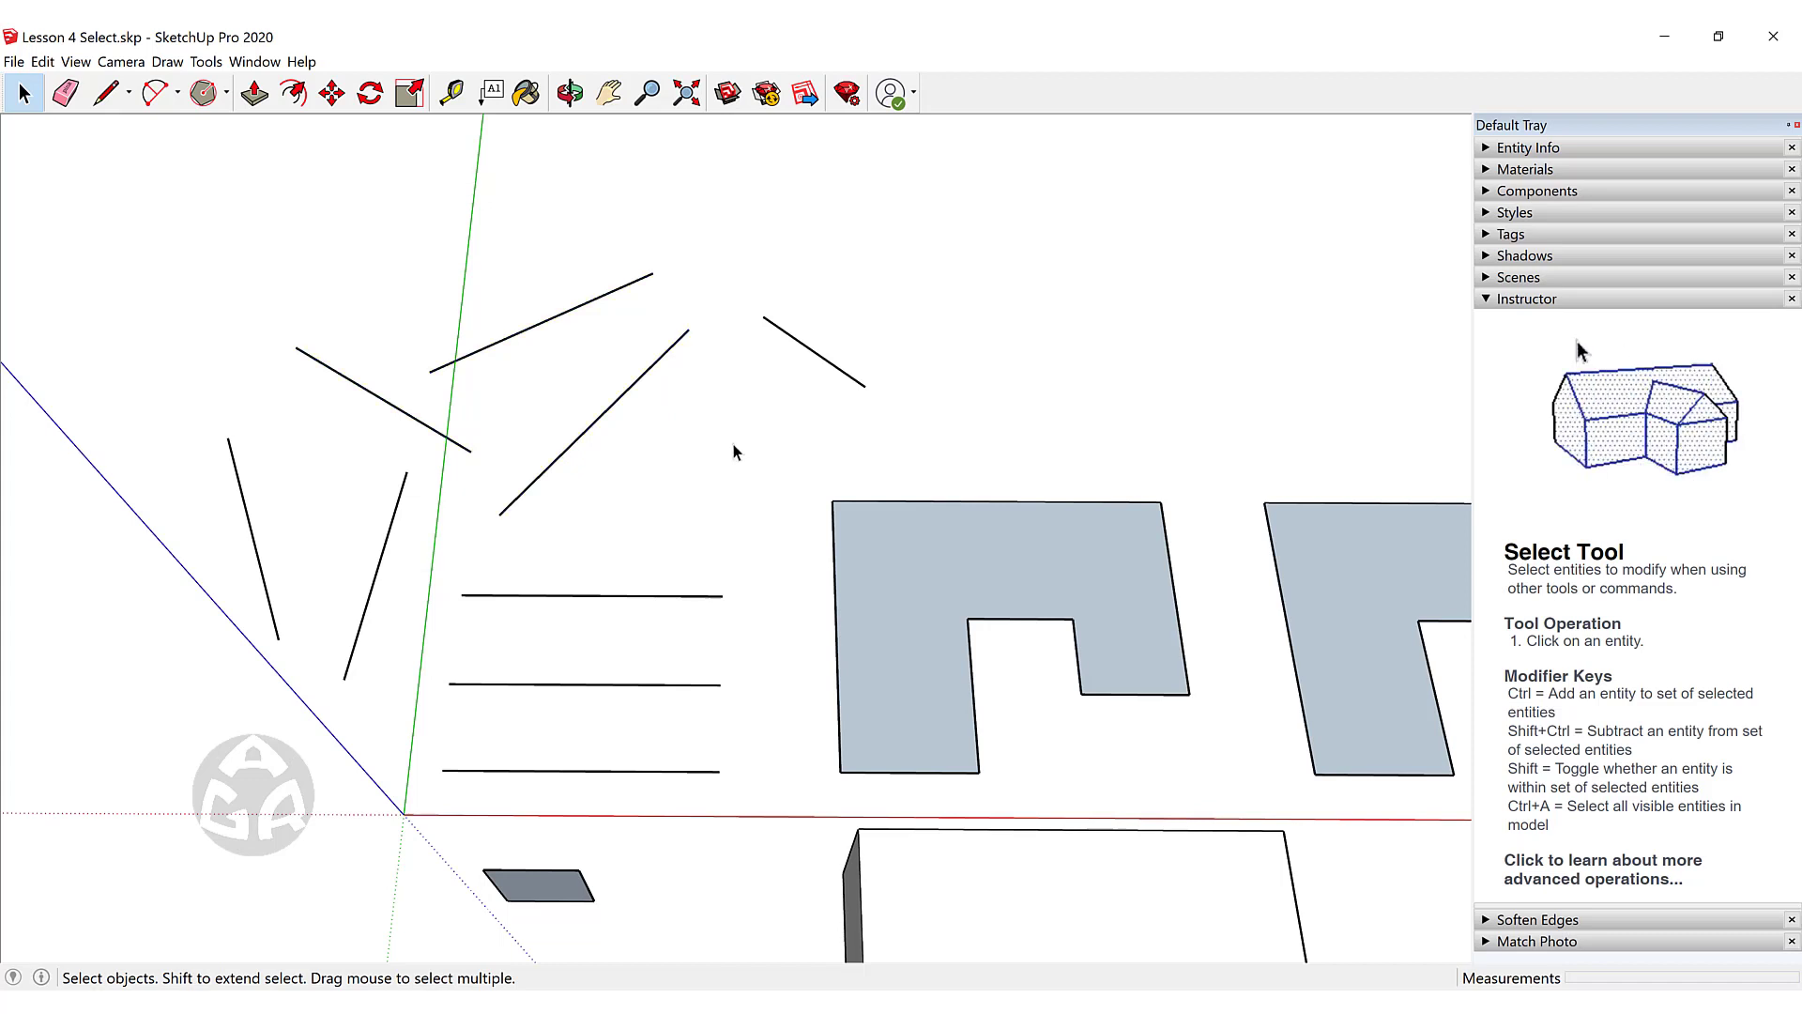
{"action": "scroll", "coordinate": [618, 430], "scroll_direction": "down", "scroll_amount": 1}
{"action": "middle_click_drag", "start_coordinate": [618, 437], "coordinate": [616, 523]}
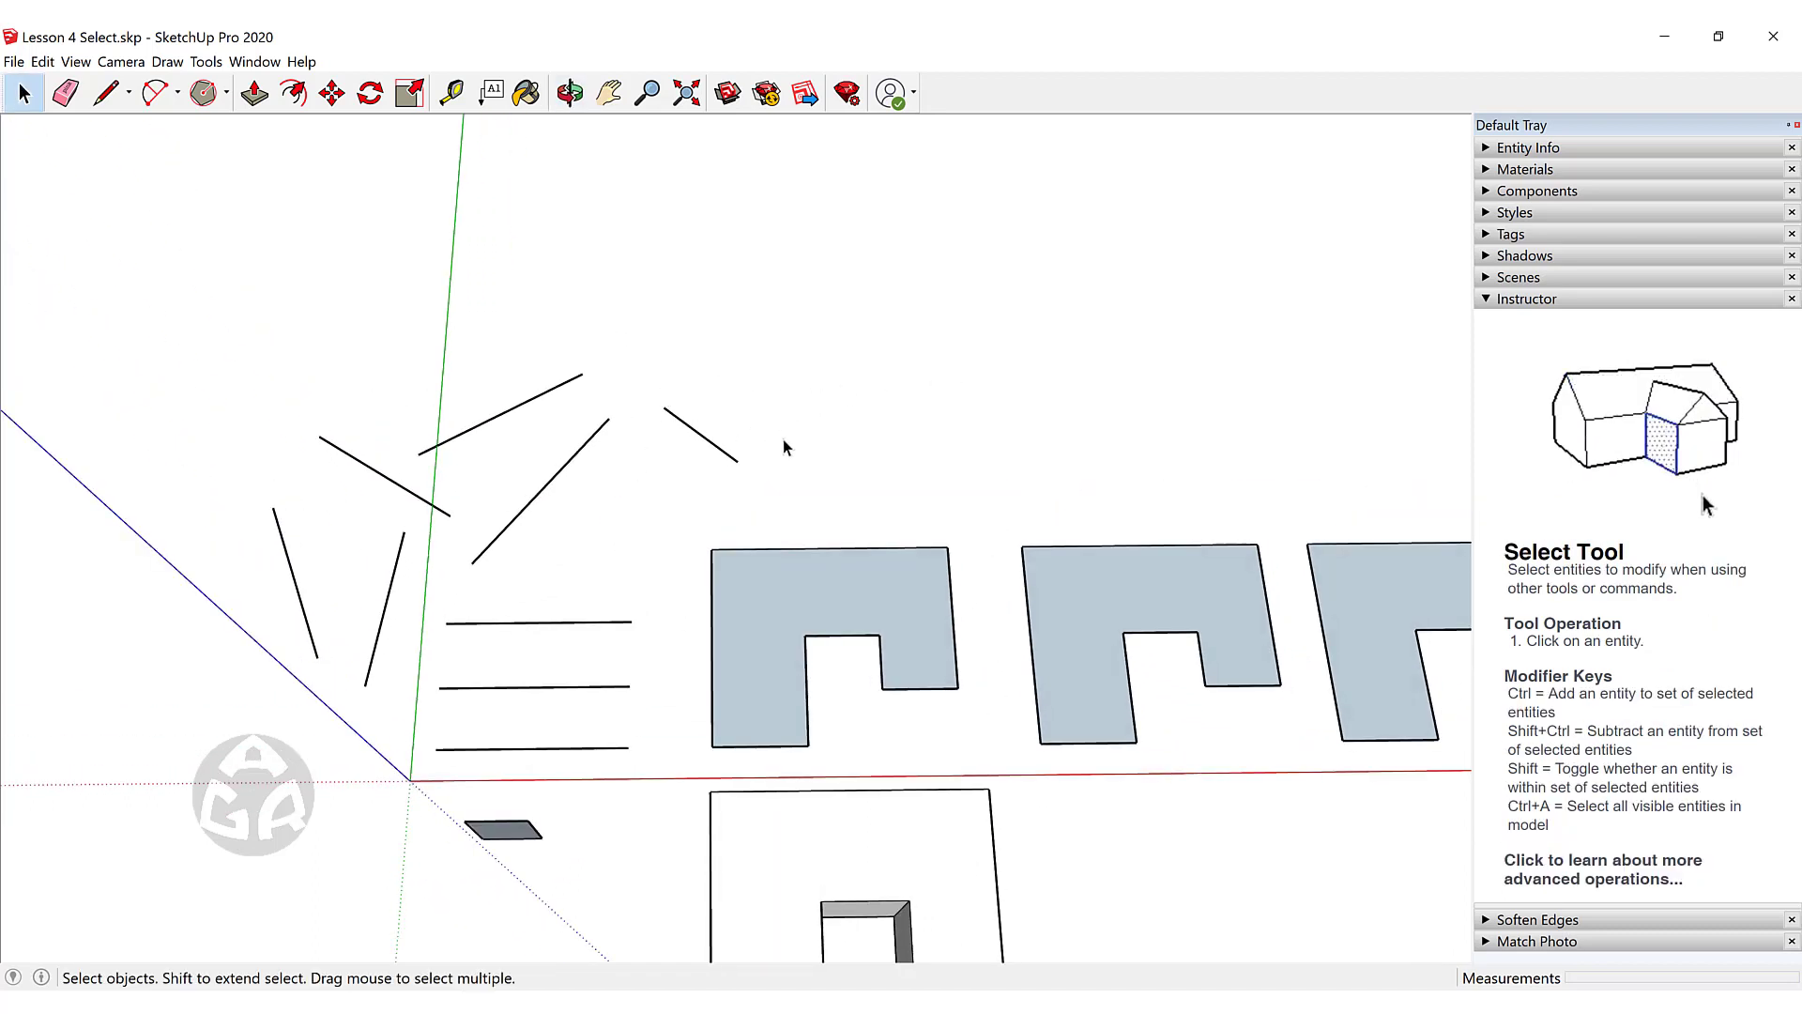
Crossing-select the four top lines, then clear that selection.
{"action": "left_click_drag", "start_coordinate": [865, 331], "coordinate": [730, 404]}
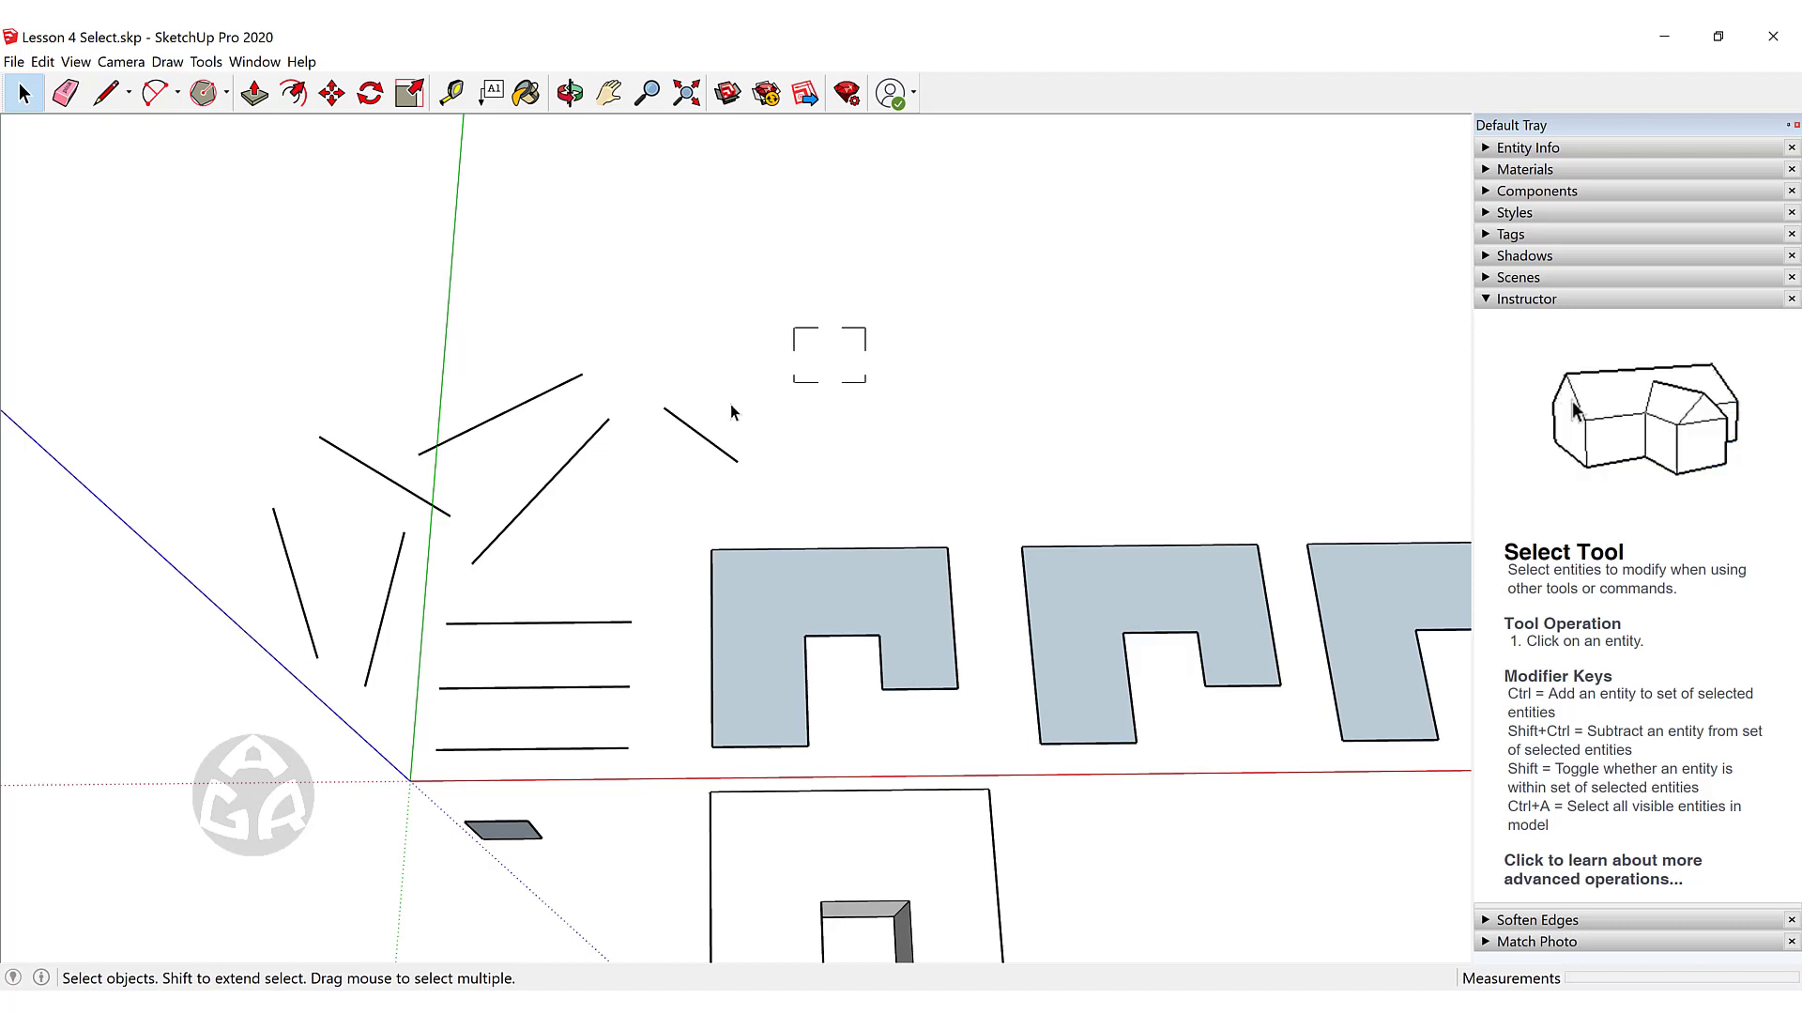
{"action": "left_click_drag", "start_coordinate": [608, 445], "coordinate": [372, 502]}
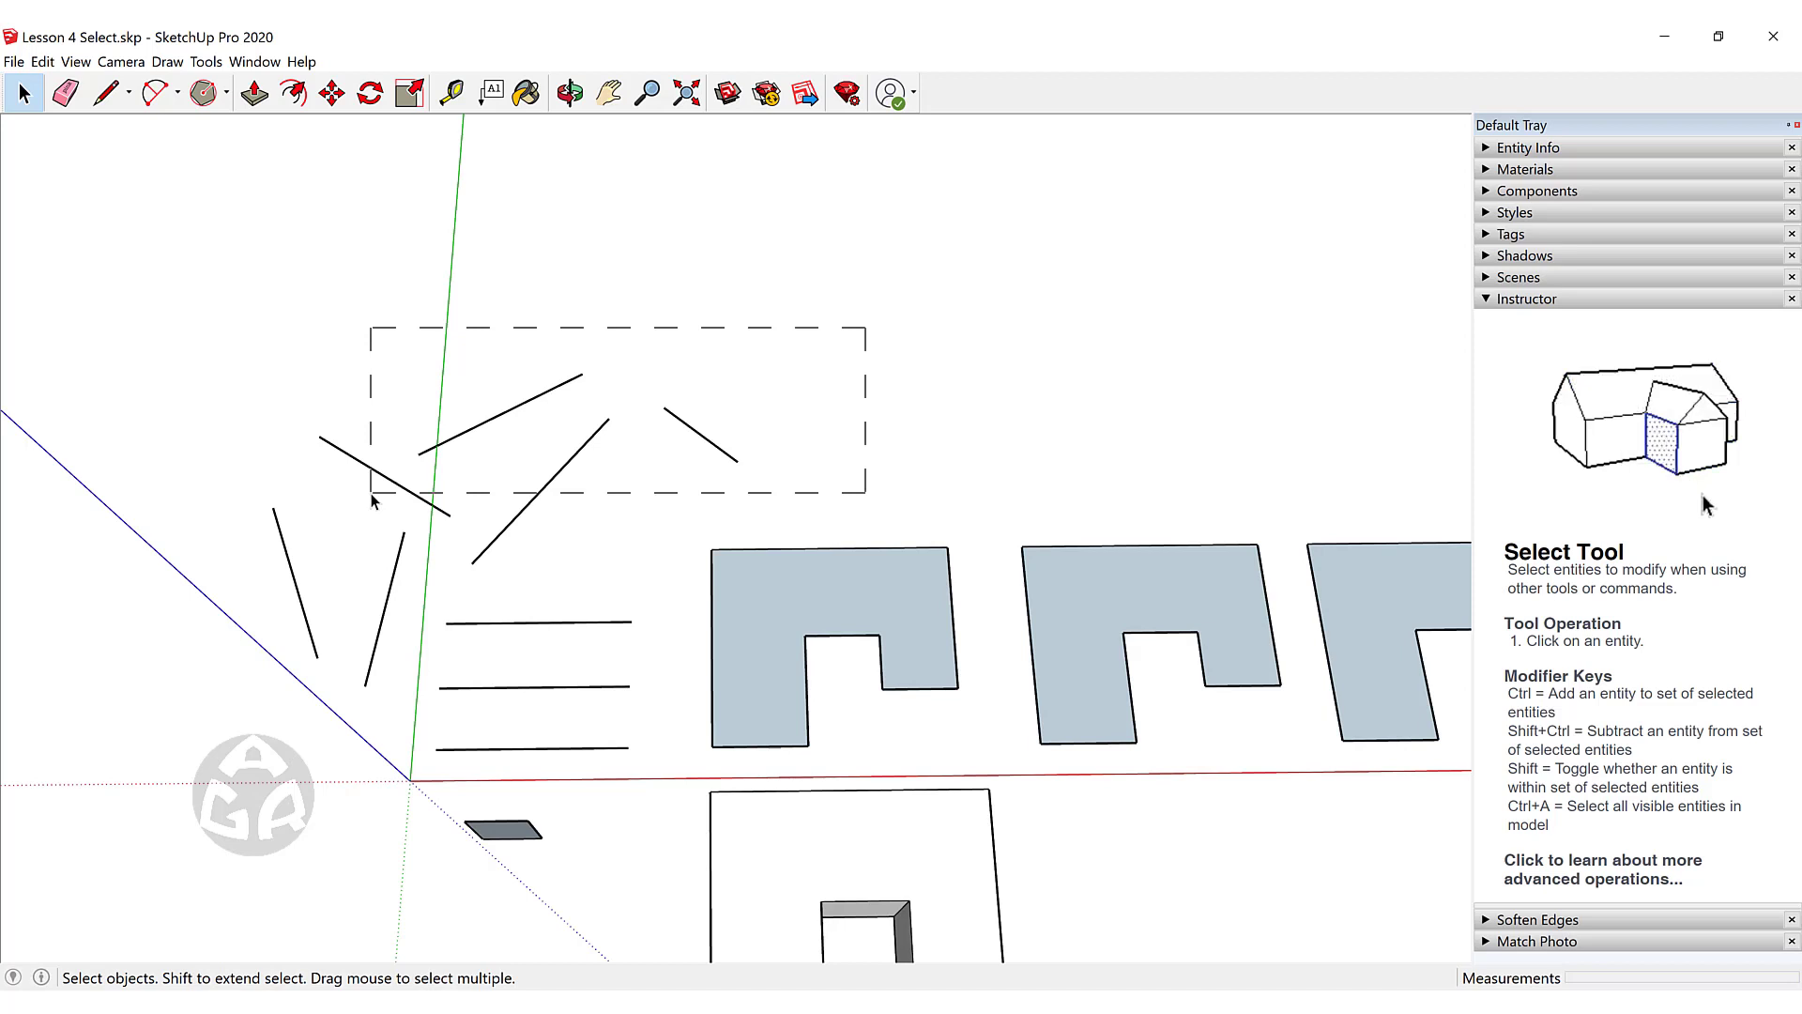
{"action": "left_click_drag", "start_coordinate": [370, 494], "coordinate": [371, 495]}
{"action": "left_click", "coordinate": [655, 329]}
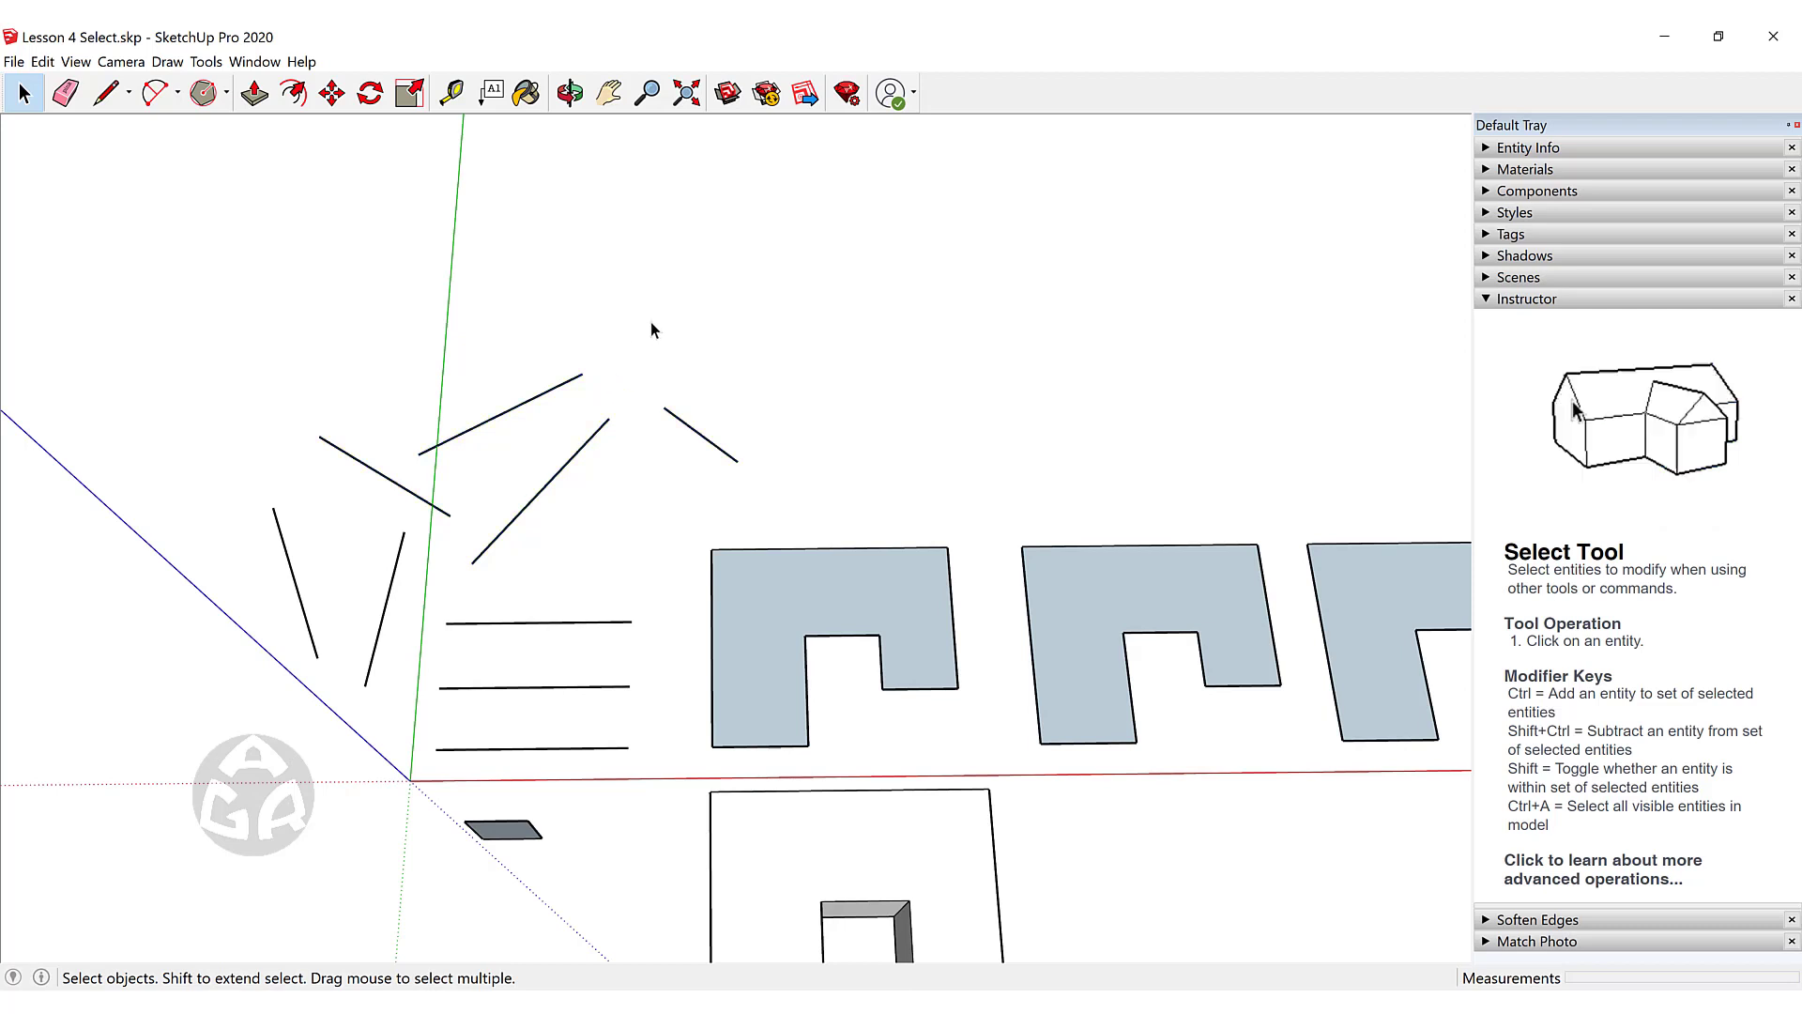
Crossing-select the first U face together with a line it crosses.
{"action": "left_click_drag", "start_coordinate": [697, 251], "coordinate": [275, 516]}
{"action": "left_click_drag", "start_coordinate": [854, 438], "coordinate": [688, 762]}
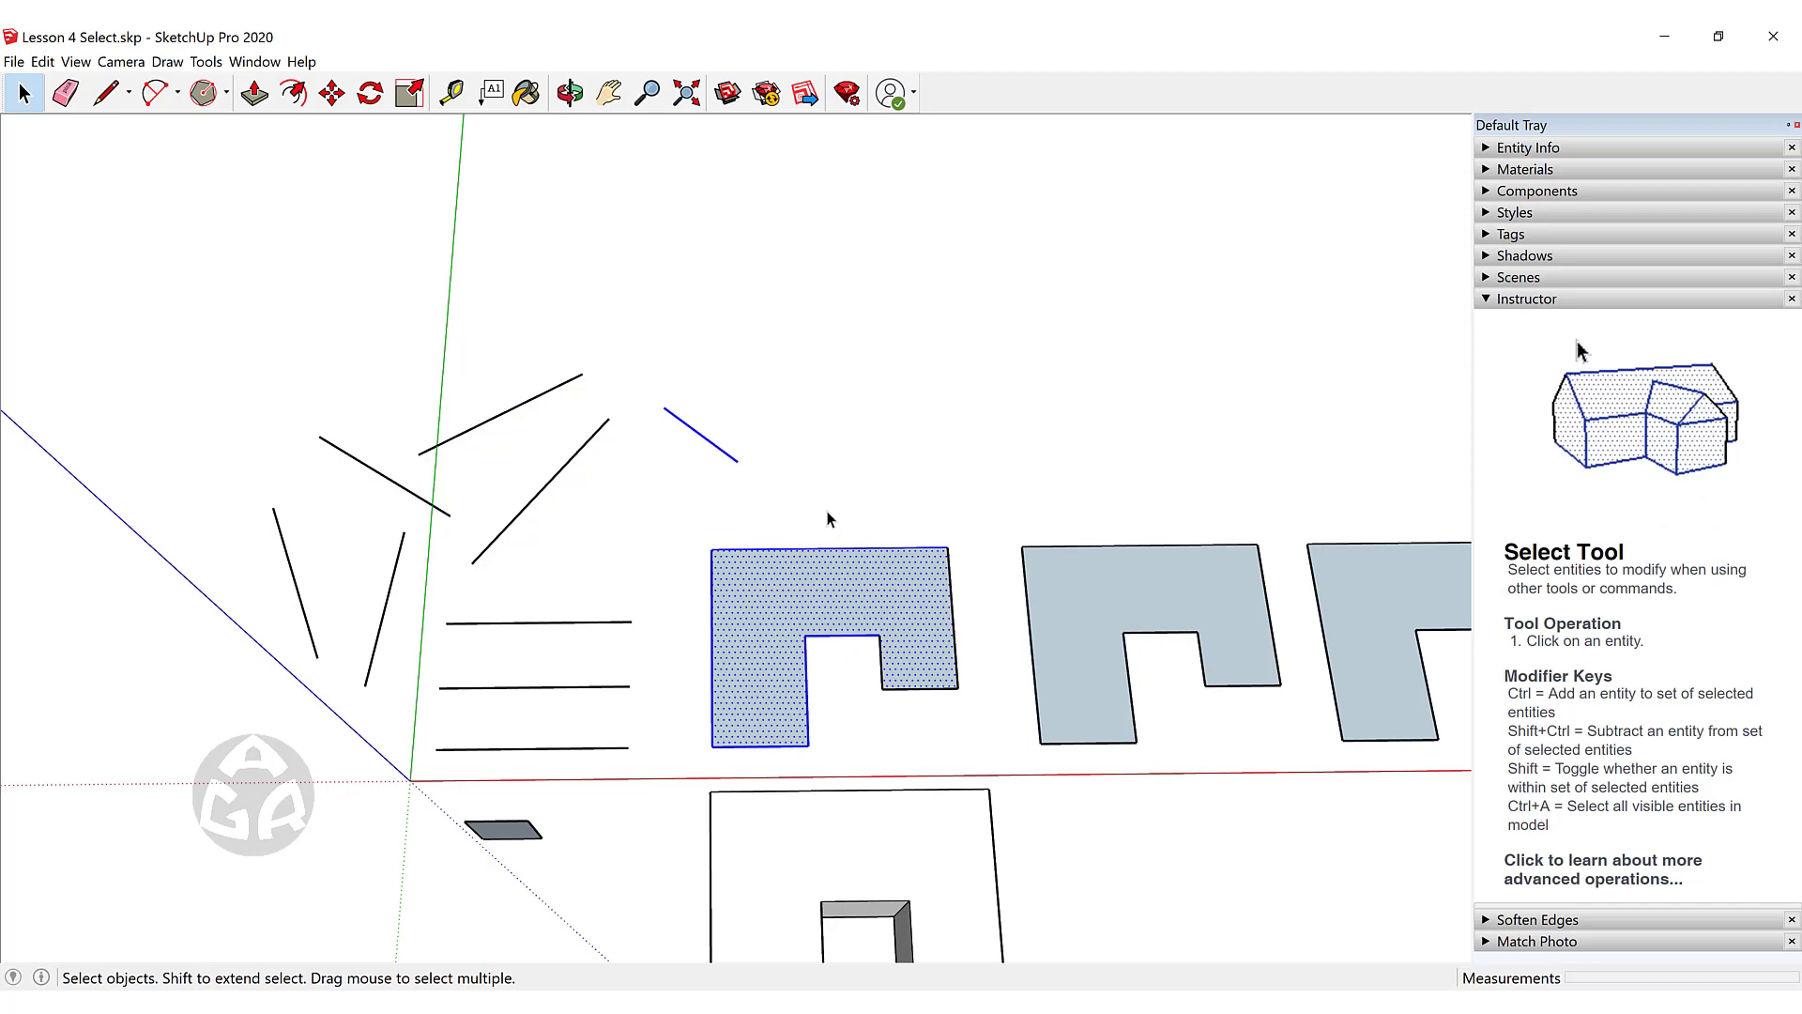
{"action": "left_click_drag", "start_coordinate": [993, 472], "coordinate": [680, 764]}
{"action": "middle_click_drag", "start_coordinate": [679, 764], "coordinate": [995, 234]}
{"action": "scroll", "coordinate": [773, 783], "scroll_direction": "up", "scroll_amount": 3}
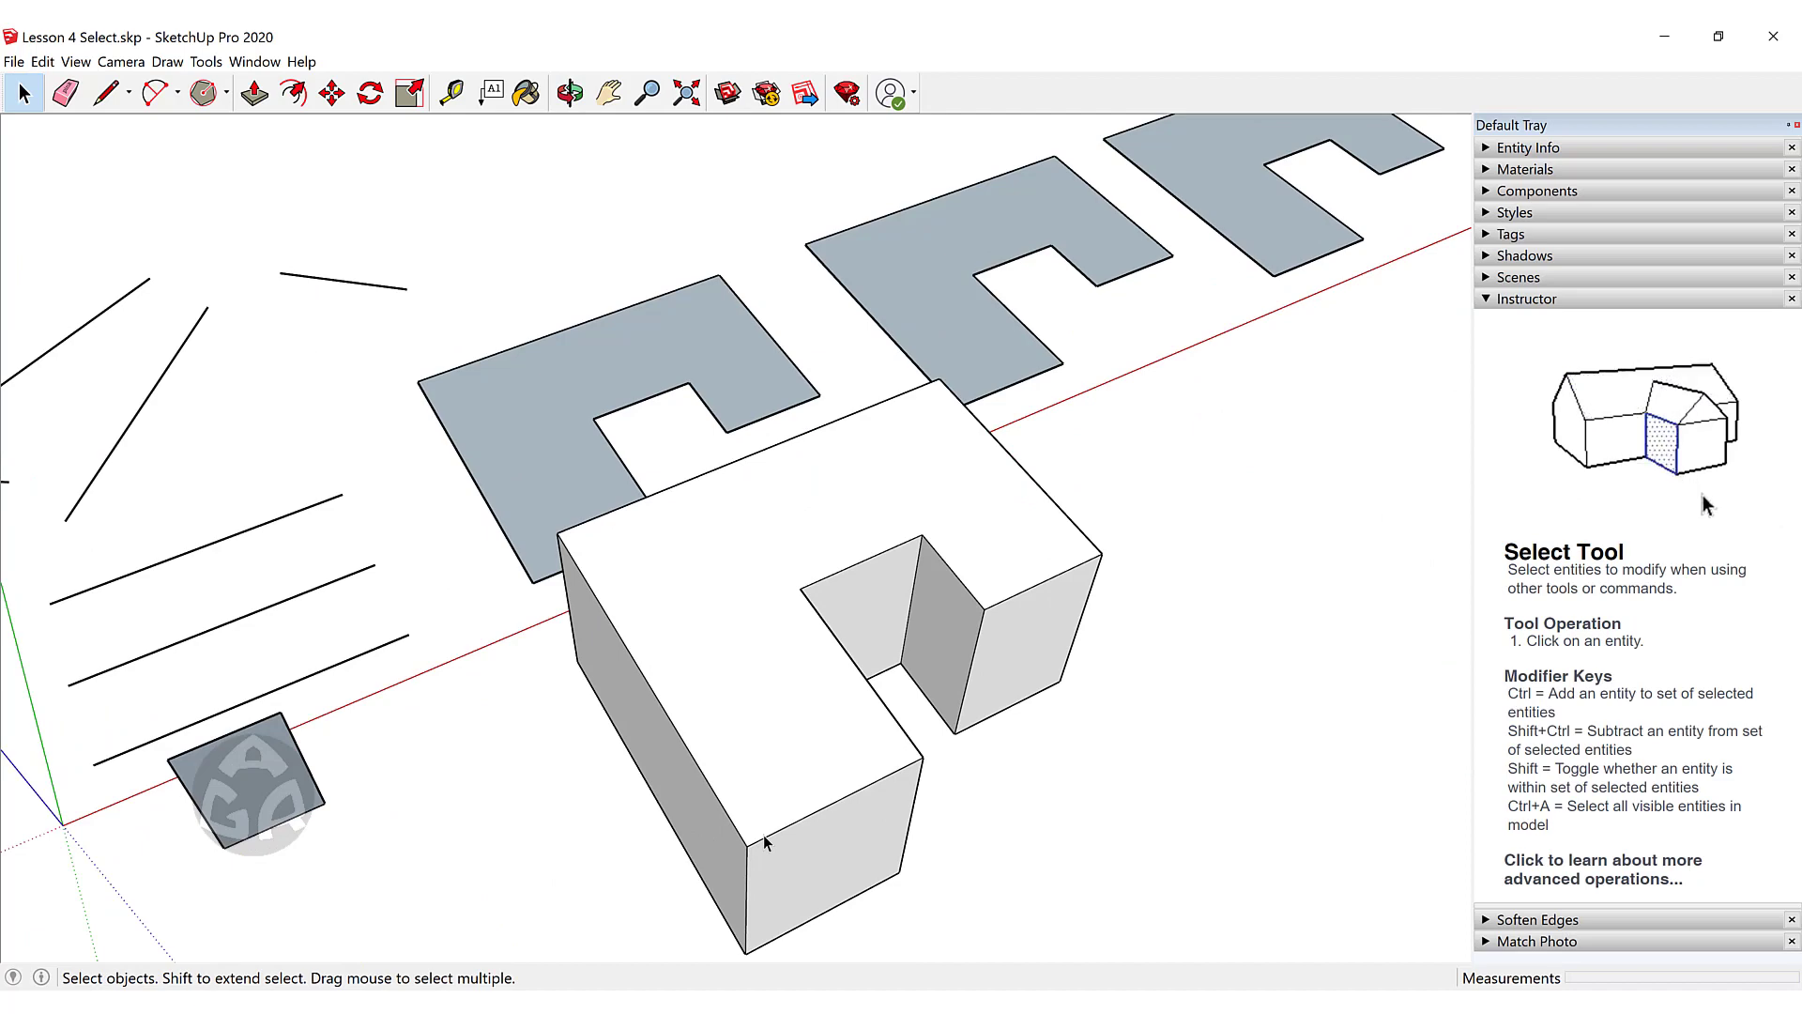
Draw a five-point zigzag line above the U-shaped faces.
{"action": "middle_click_drag", "start_coordinate": [805, 290], "coordinate": [588, 370]}
{"action": "key", "text": "l"}
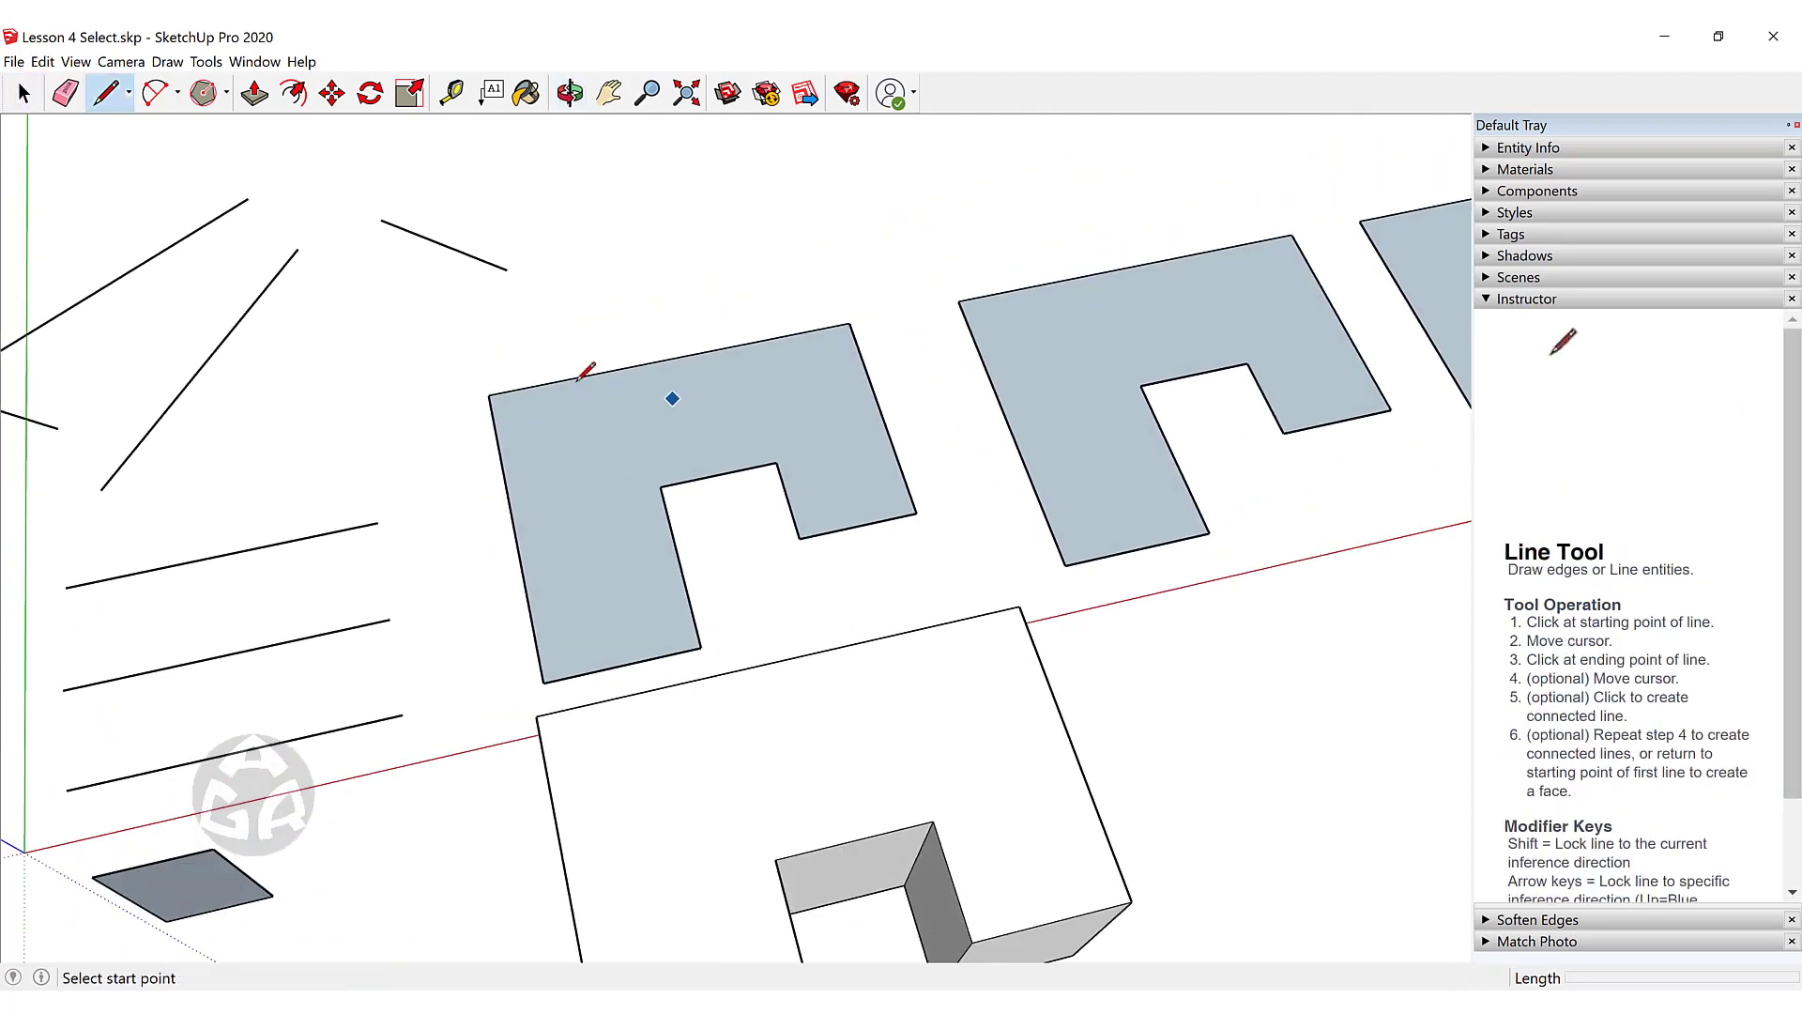
{"action": "left_click", "coordinate": [635, 216]}
{"action": "left_click", "coordinate": [894, 276]}
{"action": "middle_click_drag", "start_coordinate": [893, 276], "coordinate": [1018, 199]}
{"action": "left_click", "coordinate": [1017, 197]}
{"action": "left_click", "coordinate": [1247, 425]}
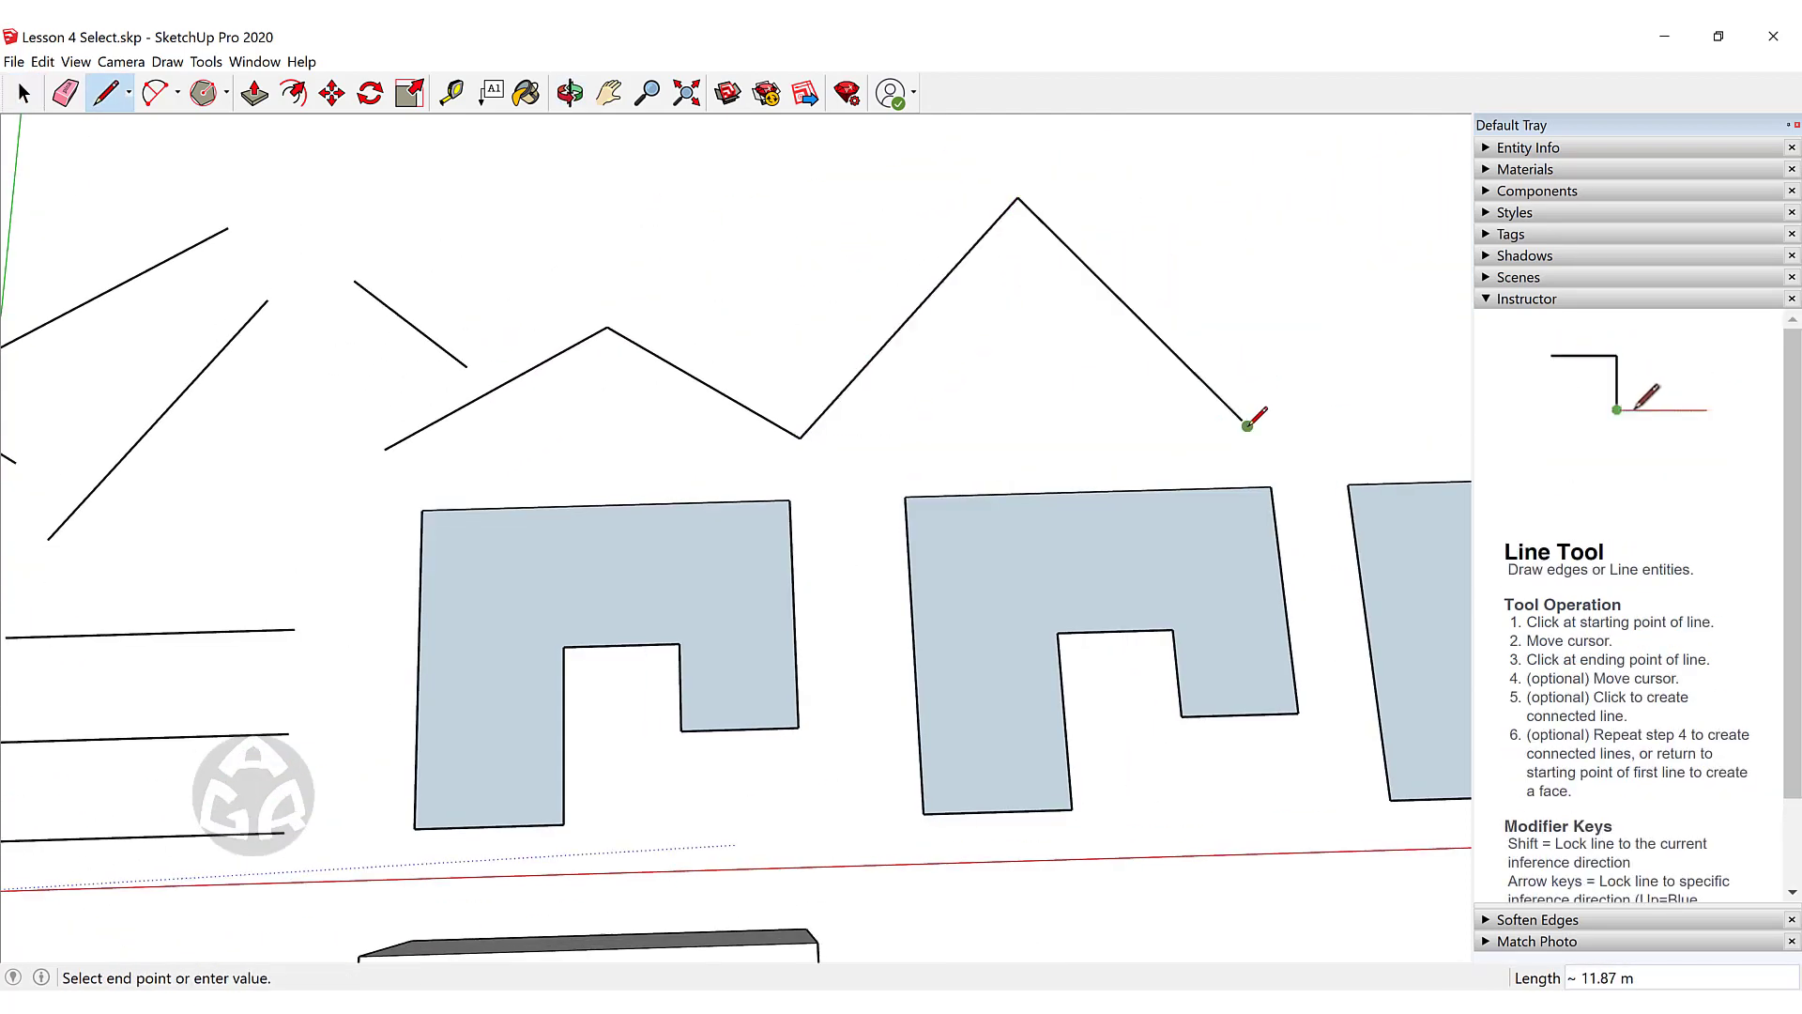
{"action": "left_click", "coordinate": [1419, 286]}
{"action": "middle_click_drag", "start_coordinate": [1445, 310], "coordinate": [639, 466]}
{"action": "key", "text": "space"}
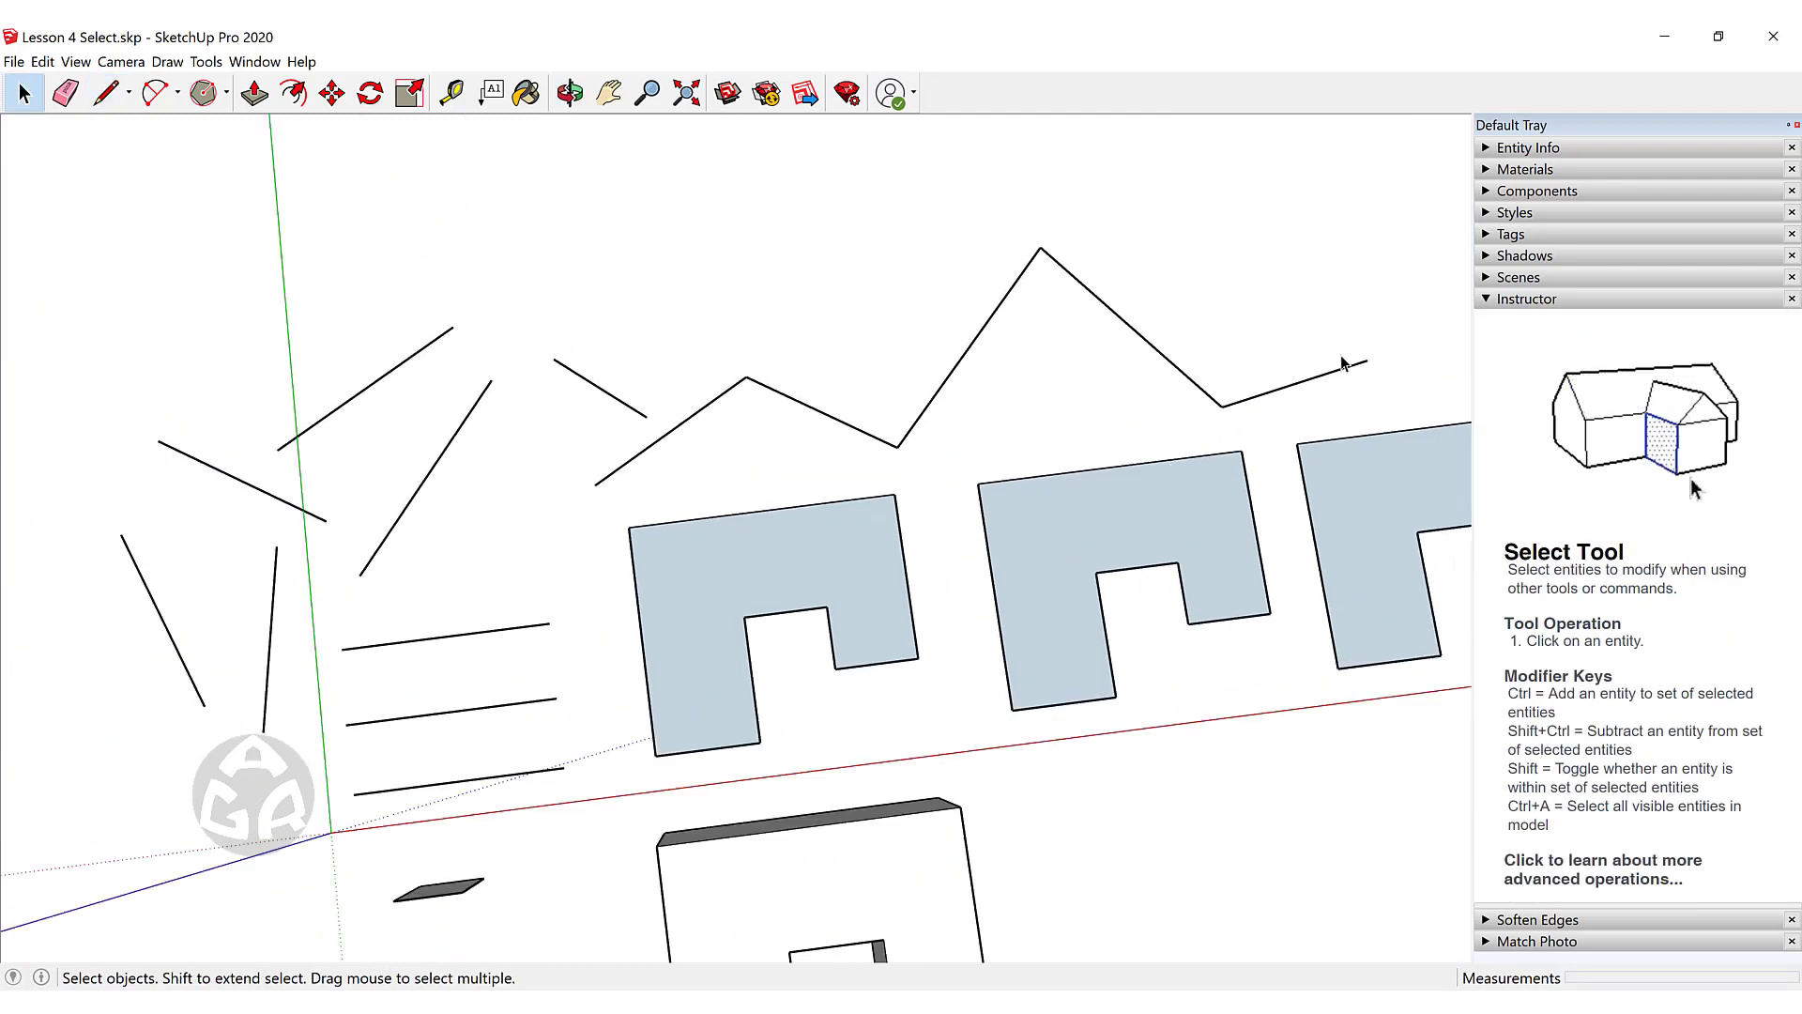
Triple-click the zigzag, then draw a short edge from its lower vertex to the left face's top edge.
{"action": "triple_click", "coordinate": [802, 414]}
{"action": "key", "text": "l"}
{"action": "scroll", "coordinate": [899, 443], "scroll_direction": "up", "scroll_amount": 2}
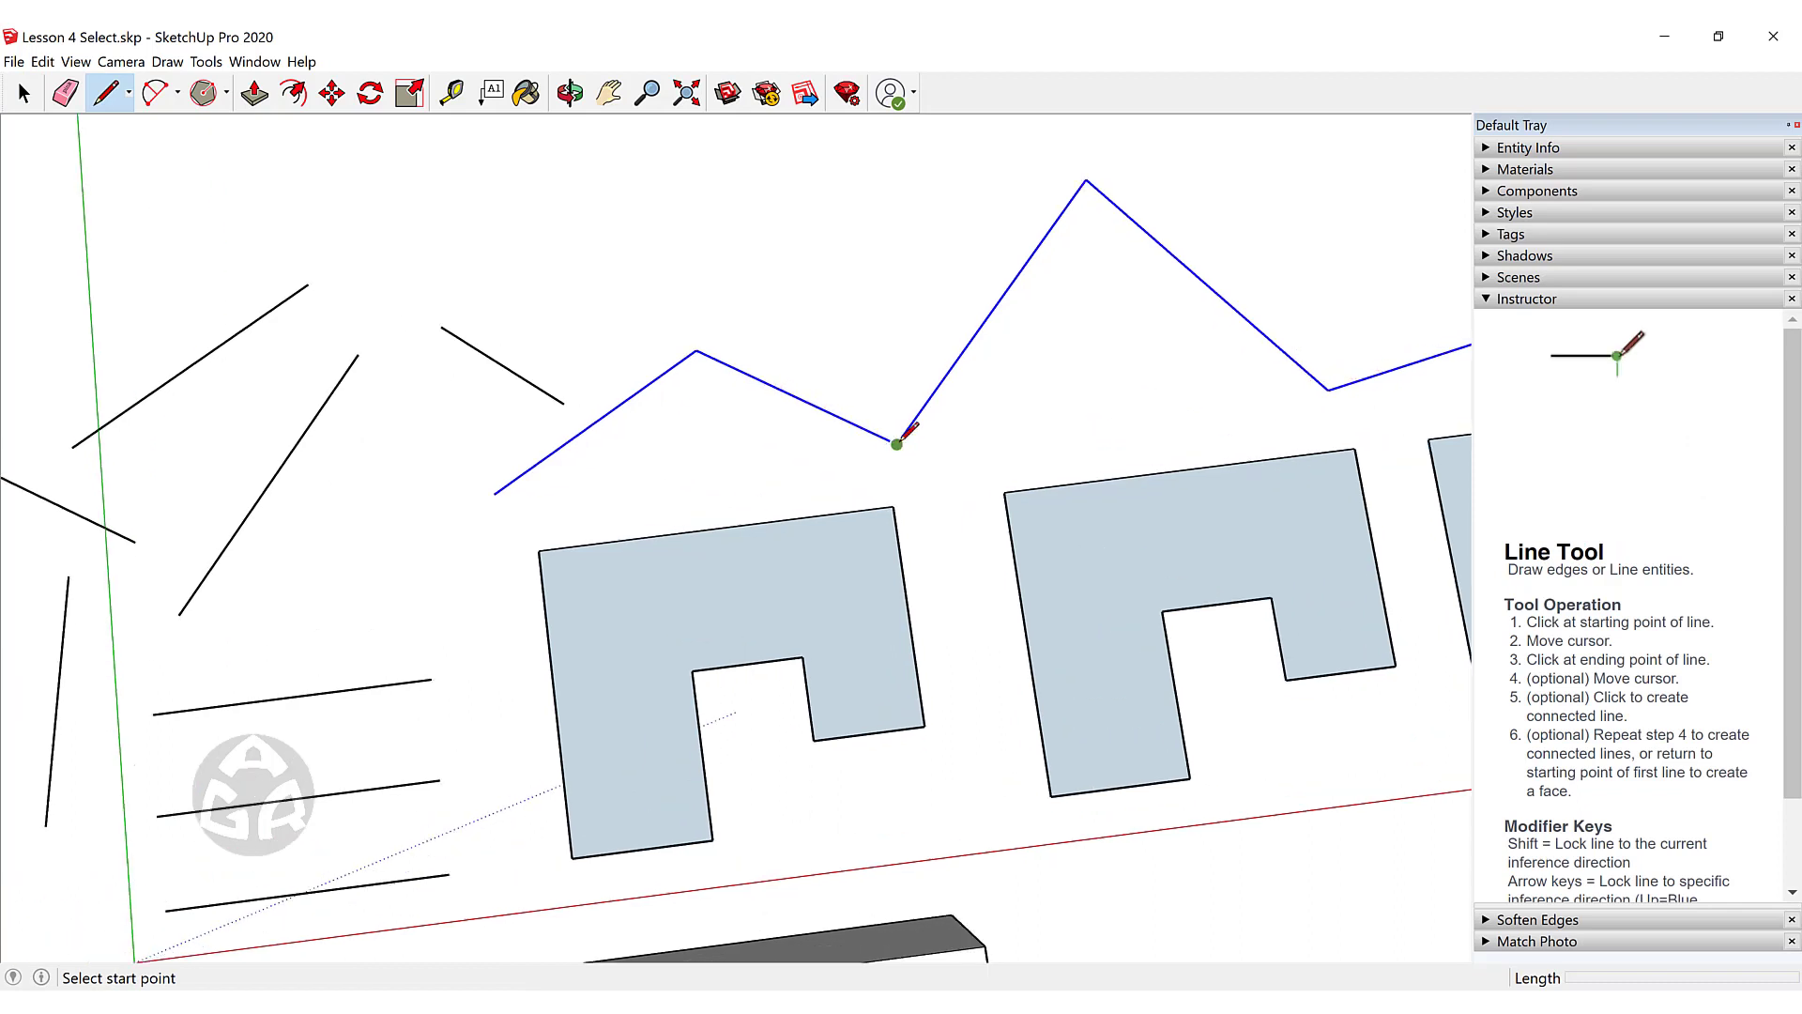
{"action": "left_click", "coordinate": [898, 443]}
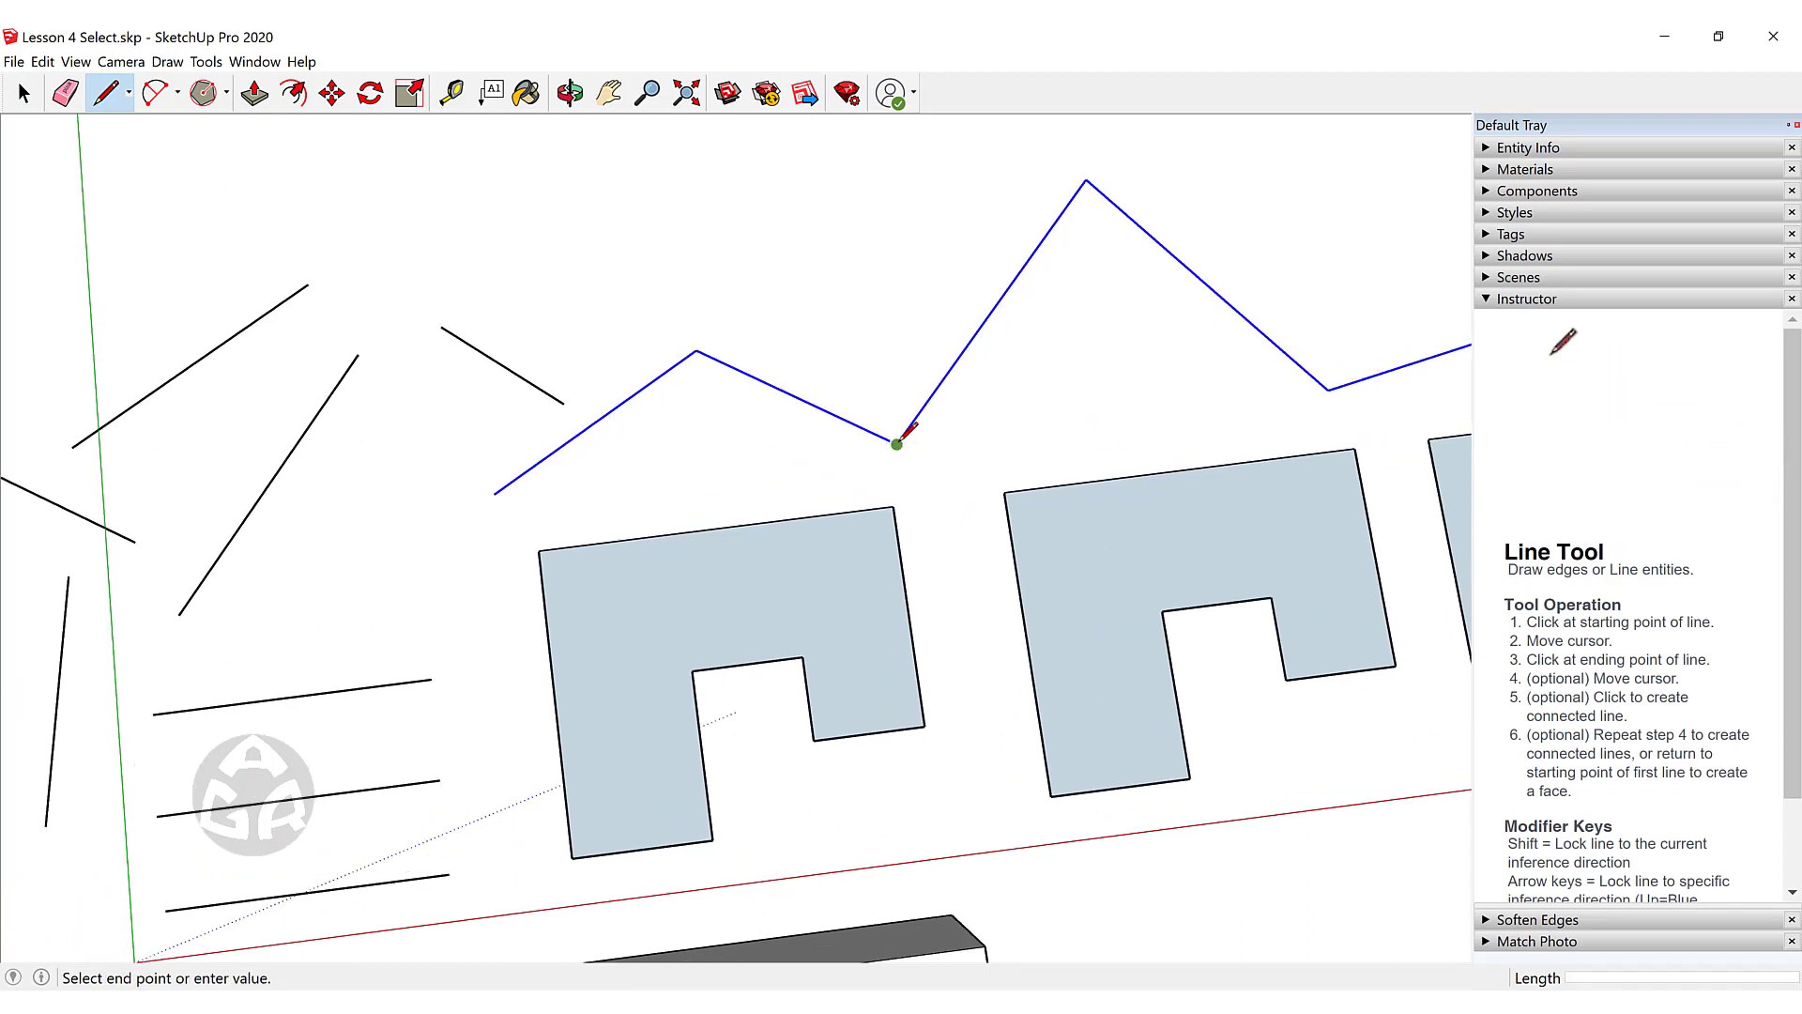
{"action": "left_click", "coordinate": [848, 511]}
{"action": "key", "text": "space"}
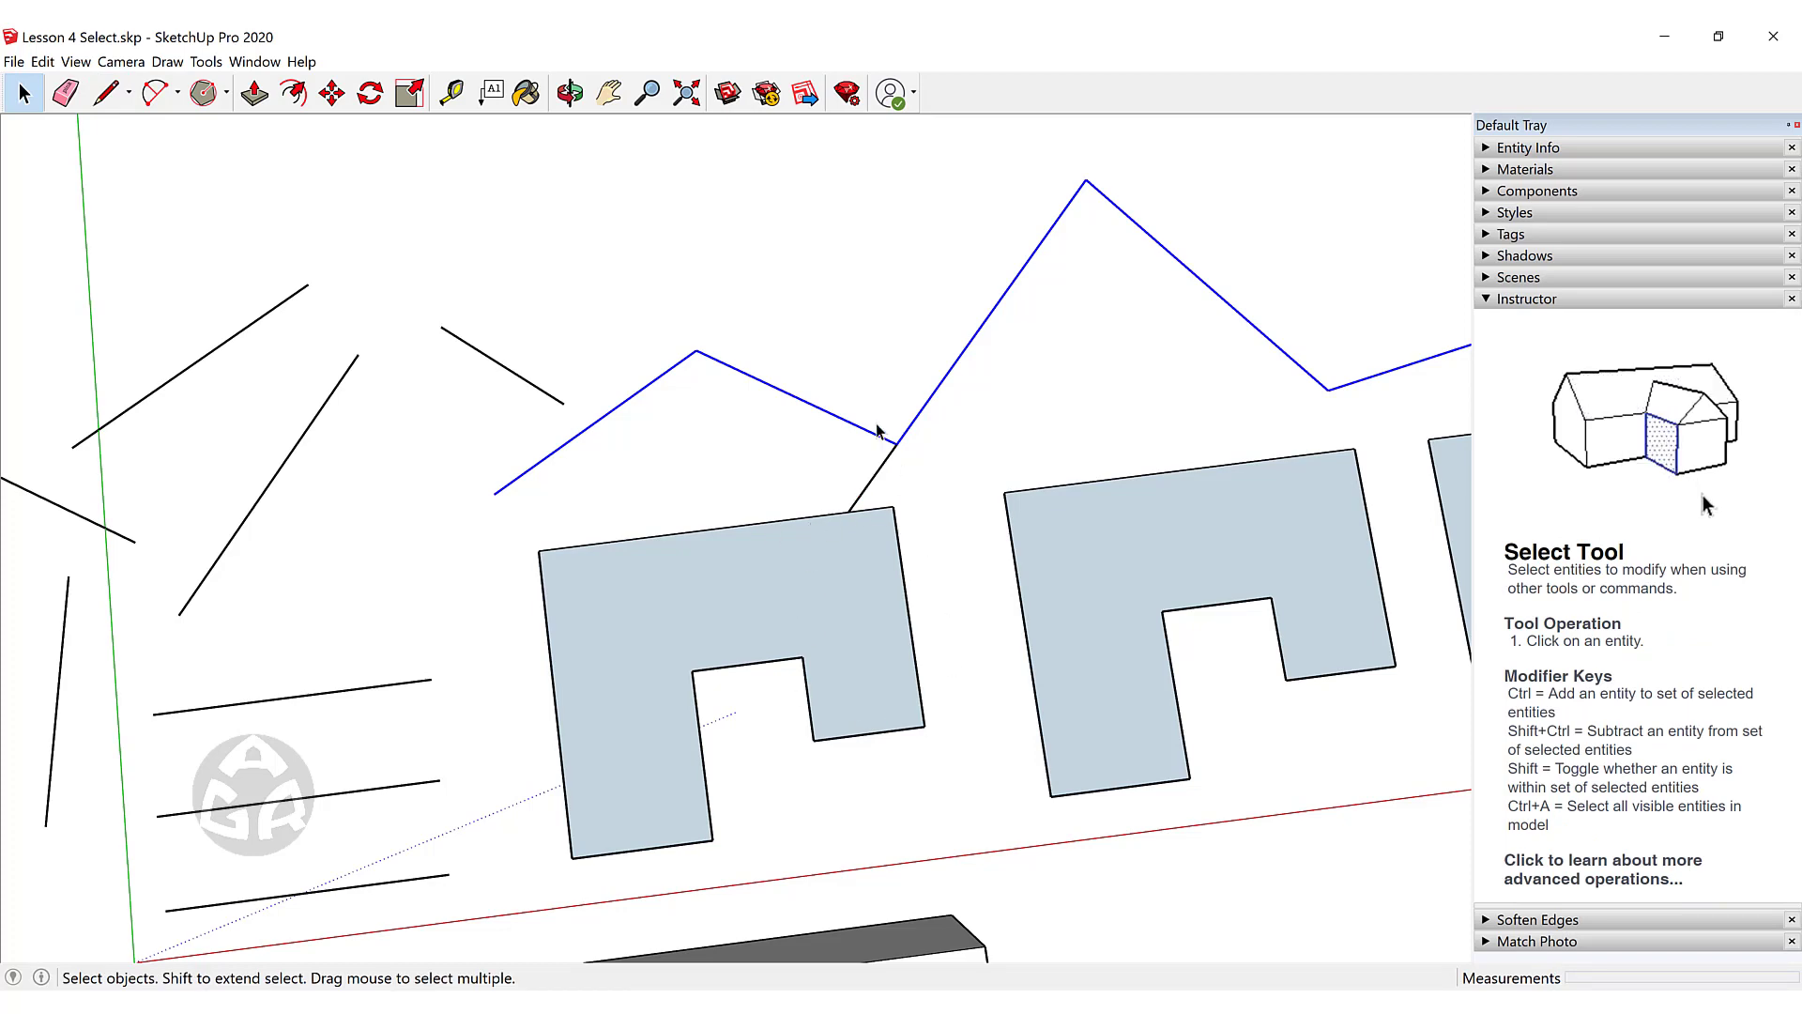
Clear the selection and triple-click the zigzag to select everything connected to it.
{"action": "left_click", "coordinate": [822, 422]}
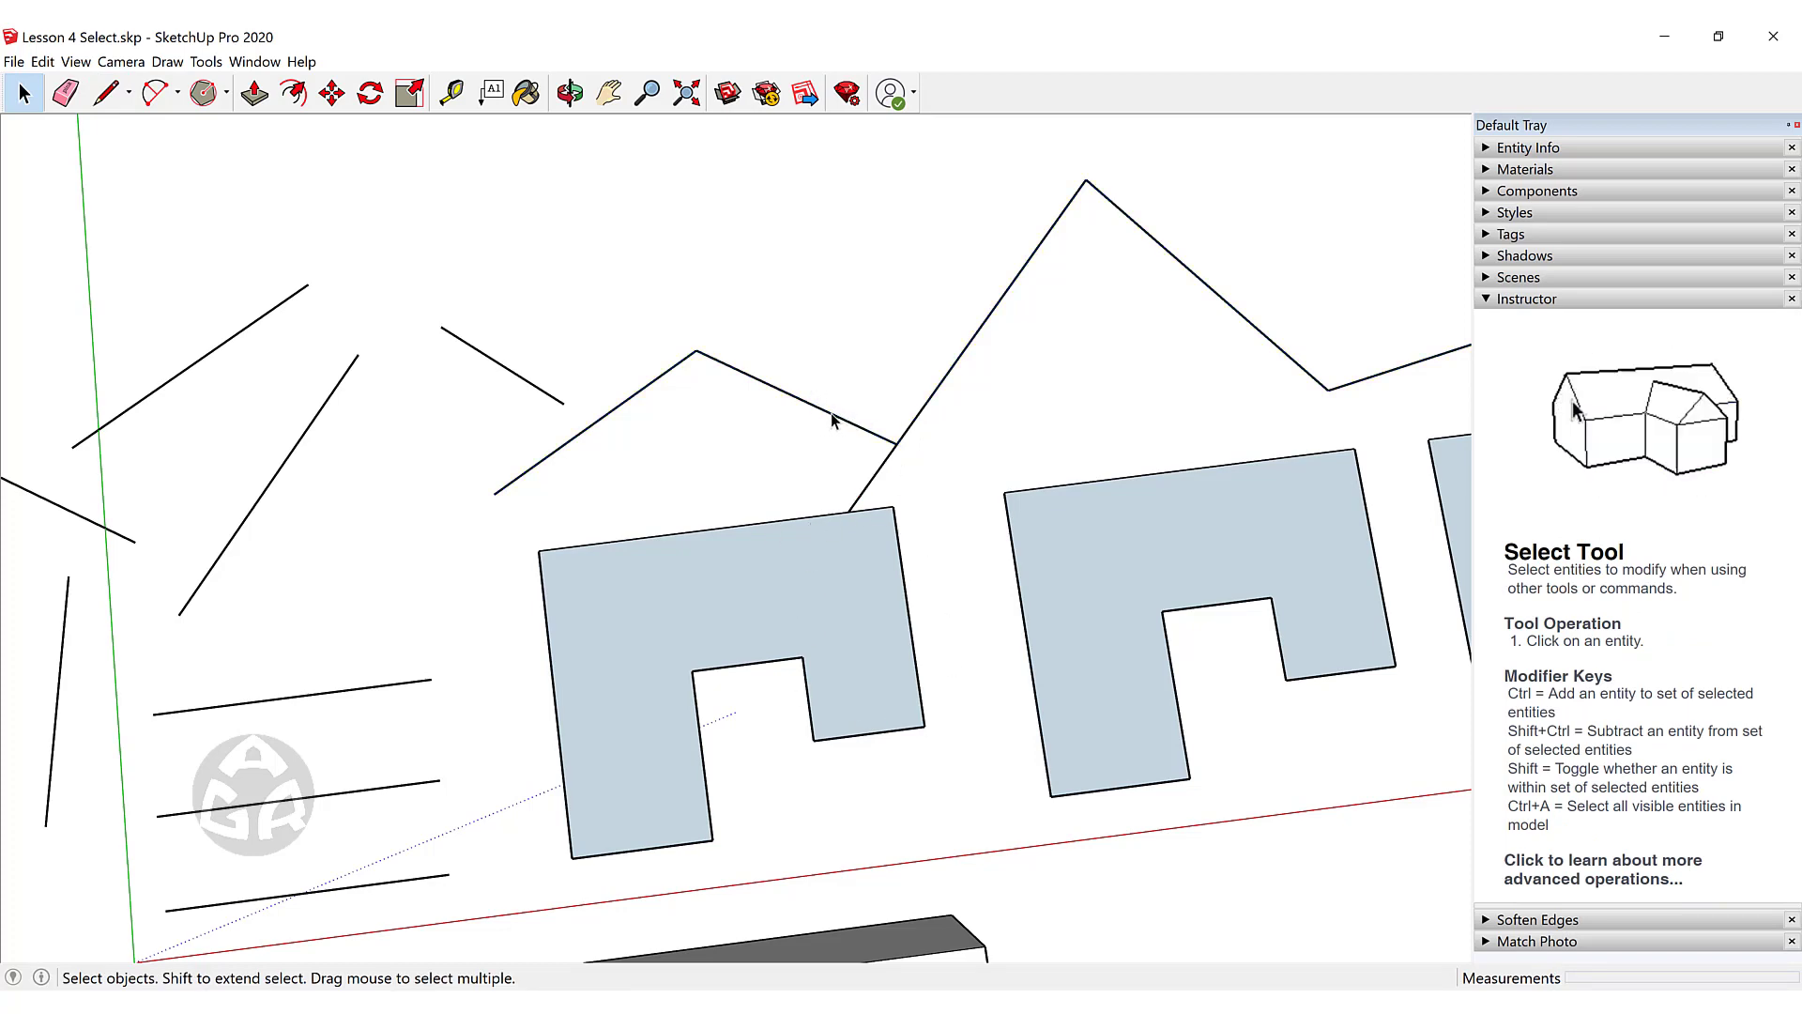
{"action": "triple_click", "coordinate": [831, 414]}
{"action": "scroll", "coordinate": [830, 415], "scroll_direction": "down", "scroll_amount": 4}
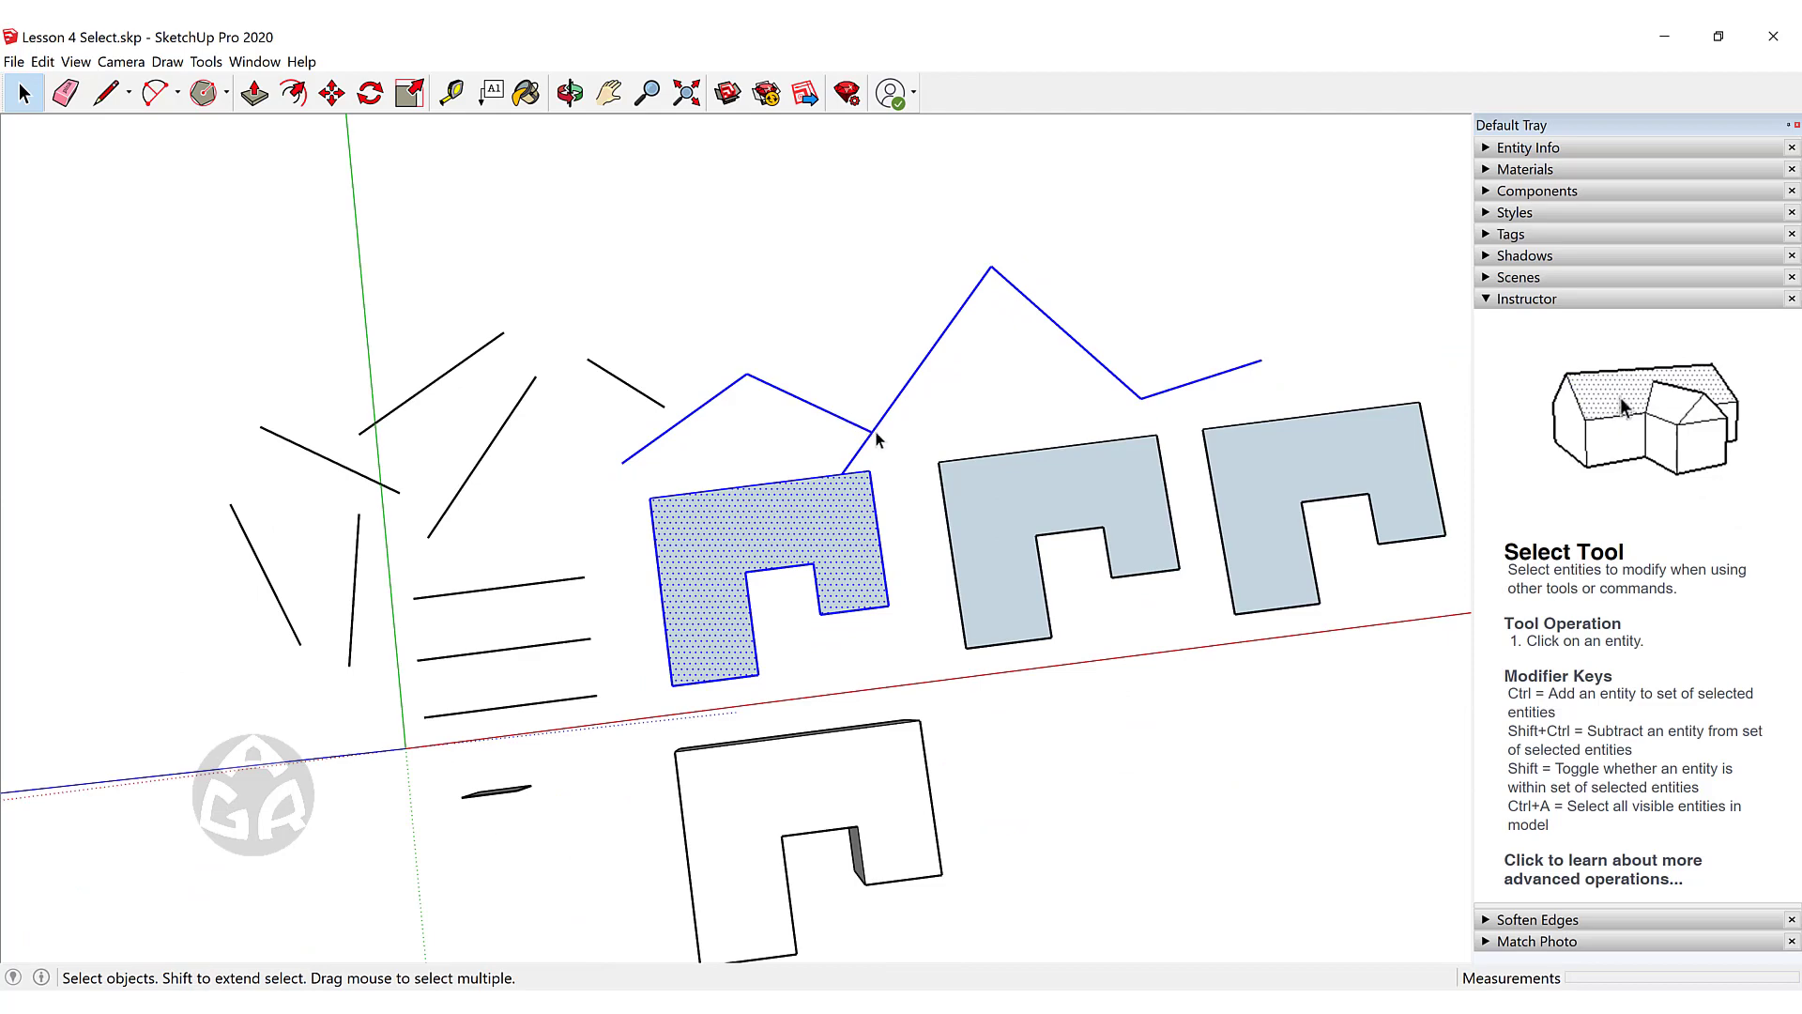
{"action": "scroll", "coordinate": [877, 437], "scroll_direction": "up", "scroll_amount": 2}
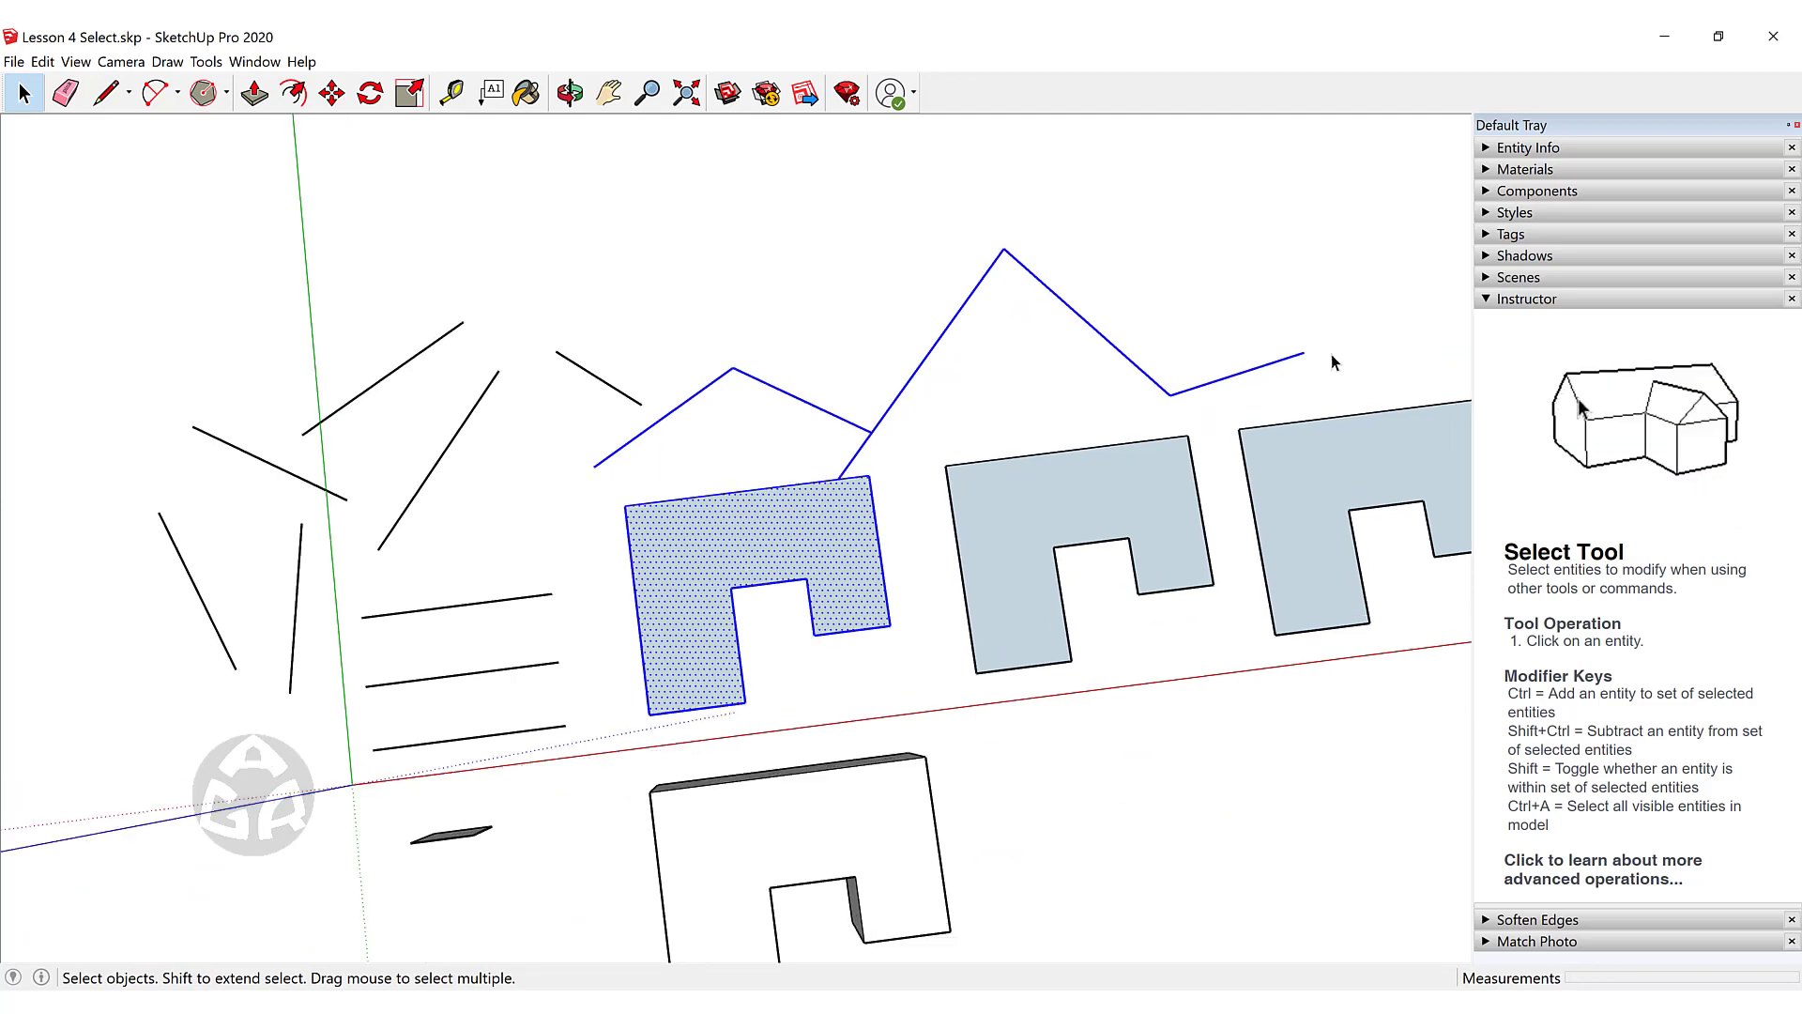
{"action": "scroll", "coordinate": [880, 456], "scroll_direction": "up", "scroll_amount": 1}
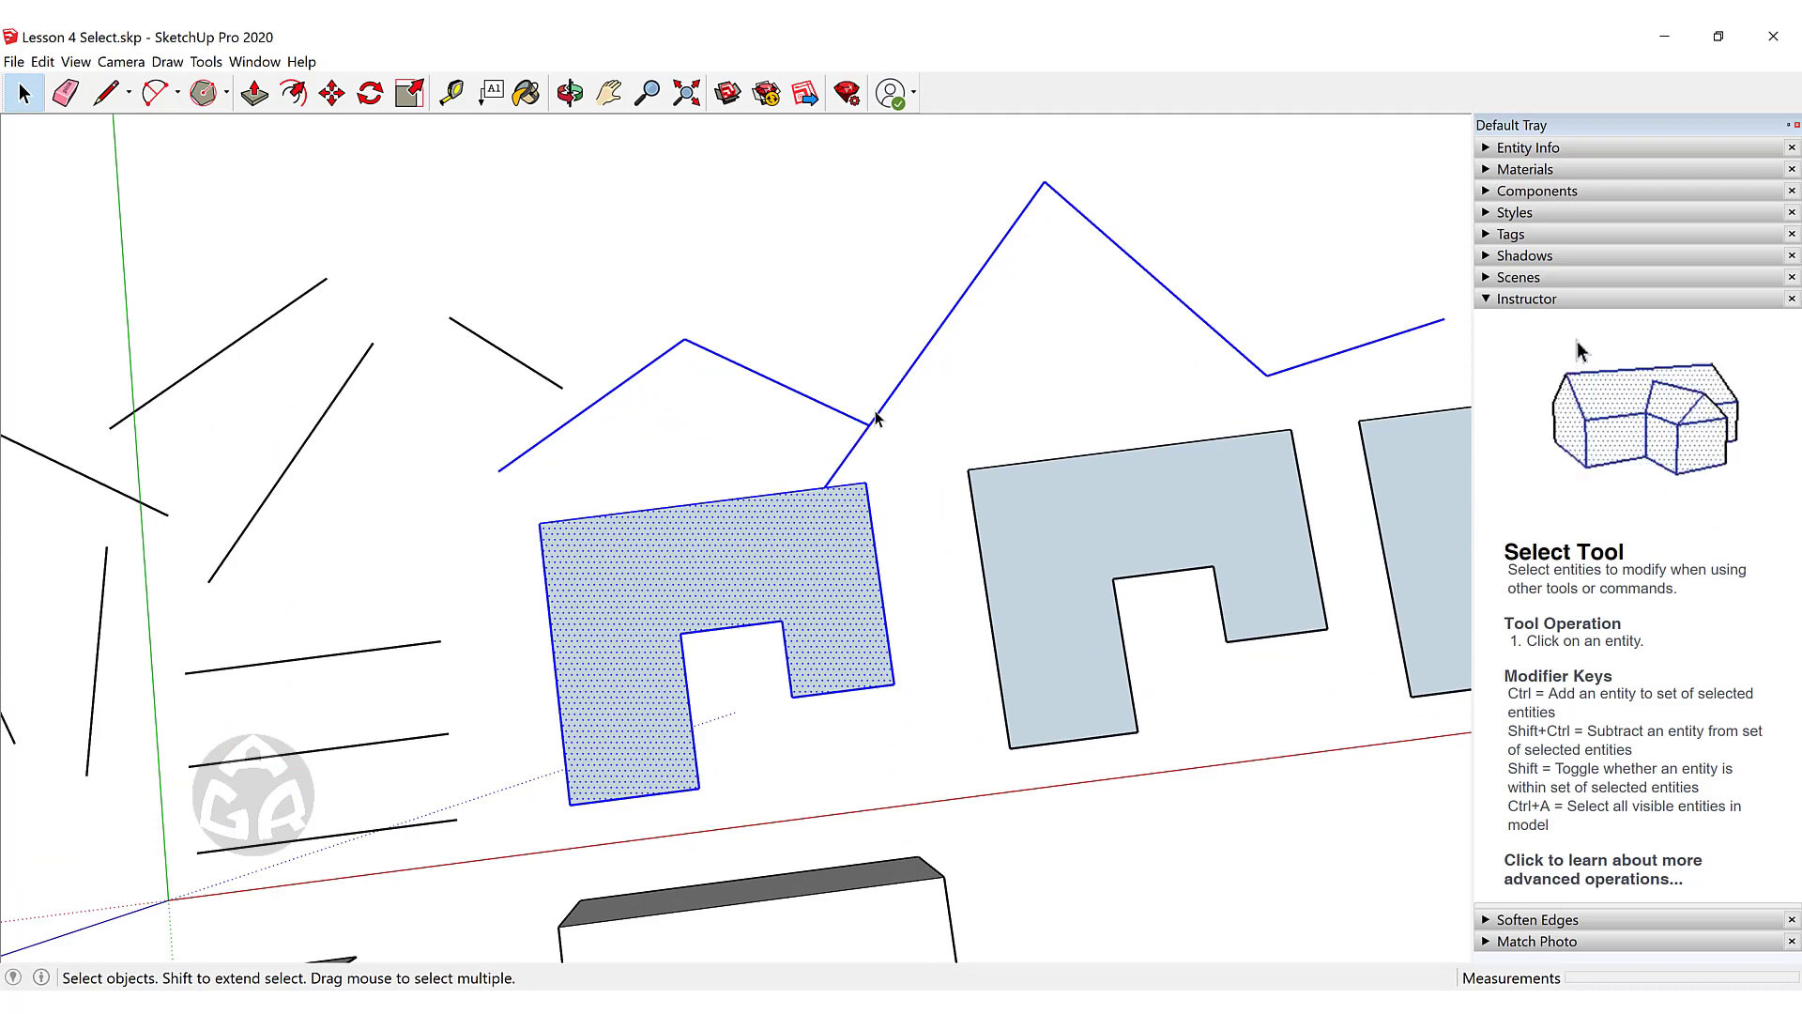
Draw an edge from the zigzag's right valley to the middle face and triple-click the chain.
{"action": "middle_click_drag", "start_coordinate": [859, 434], "coordinate": [716, 475]}
{"action": "key", "text": "e"}
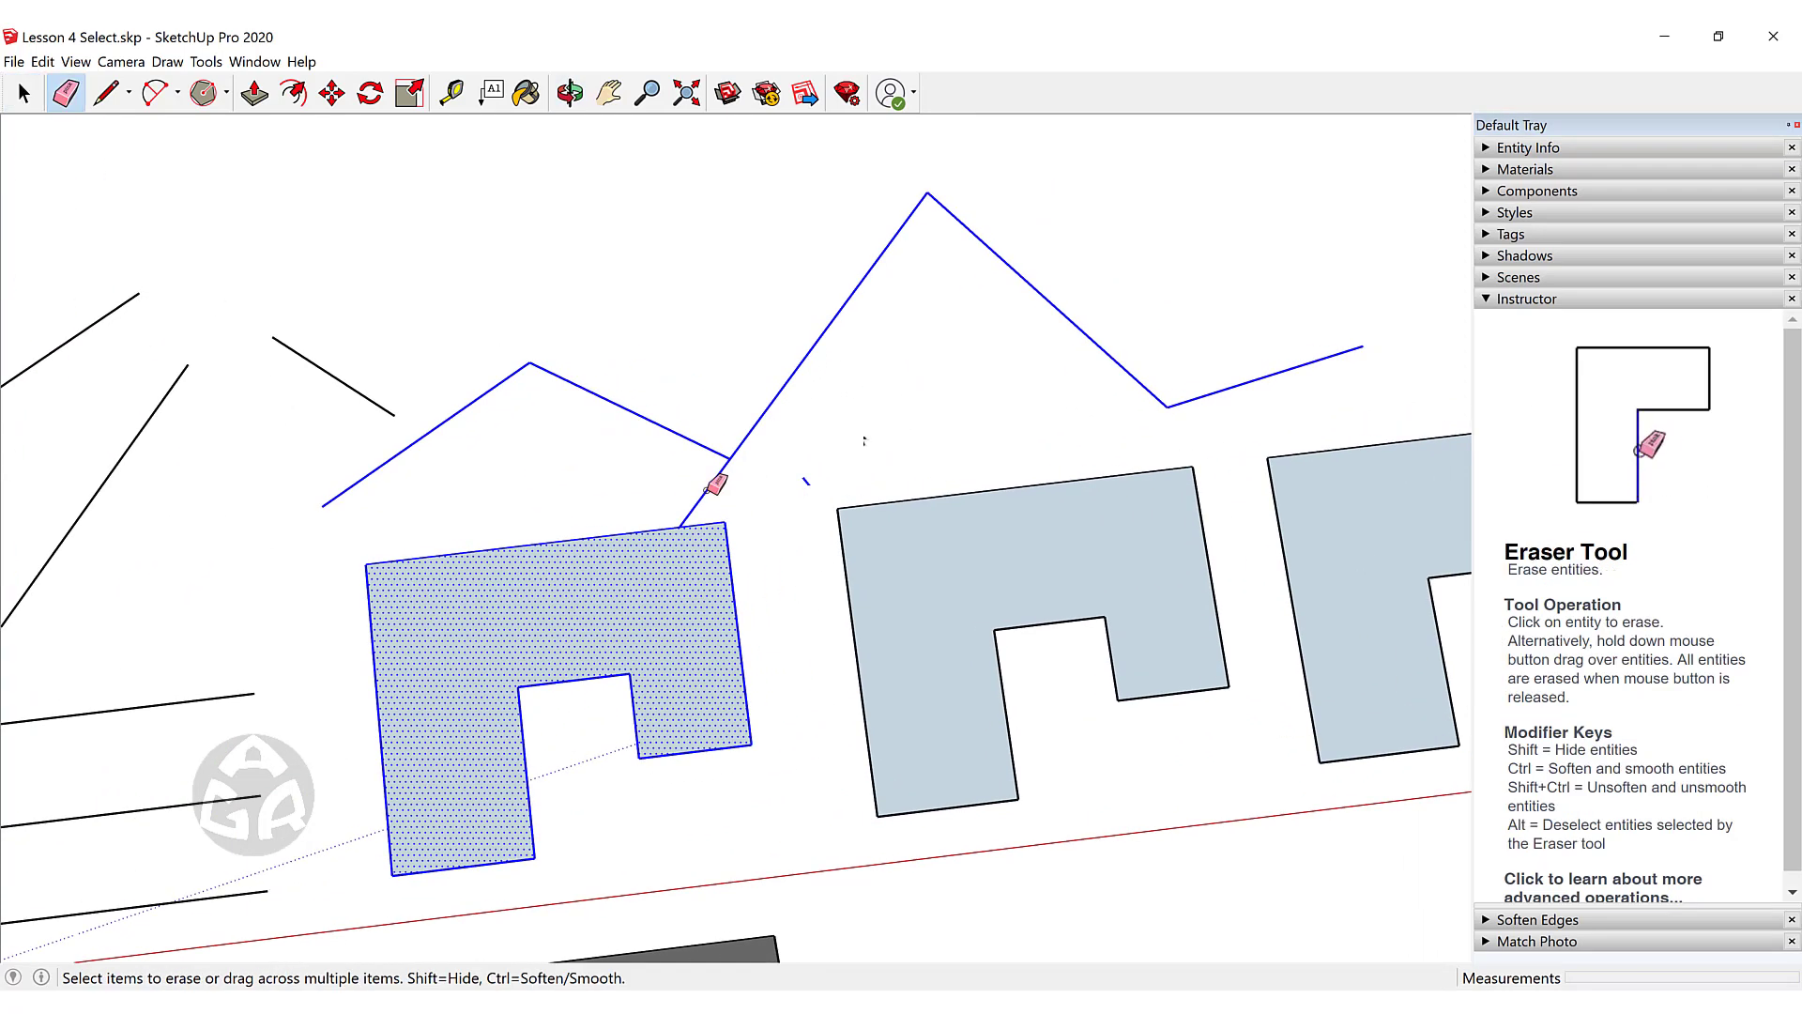
{"action": "key", "text": "l"}
{"action": "left_click", "coordinate": [1168, 406]}
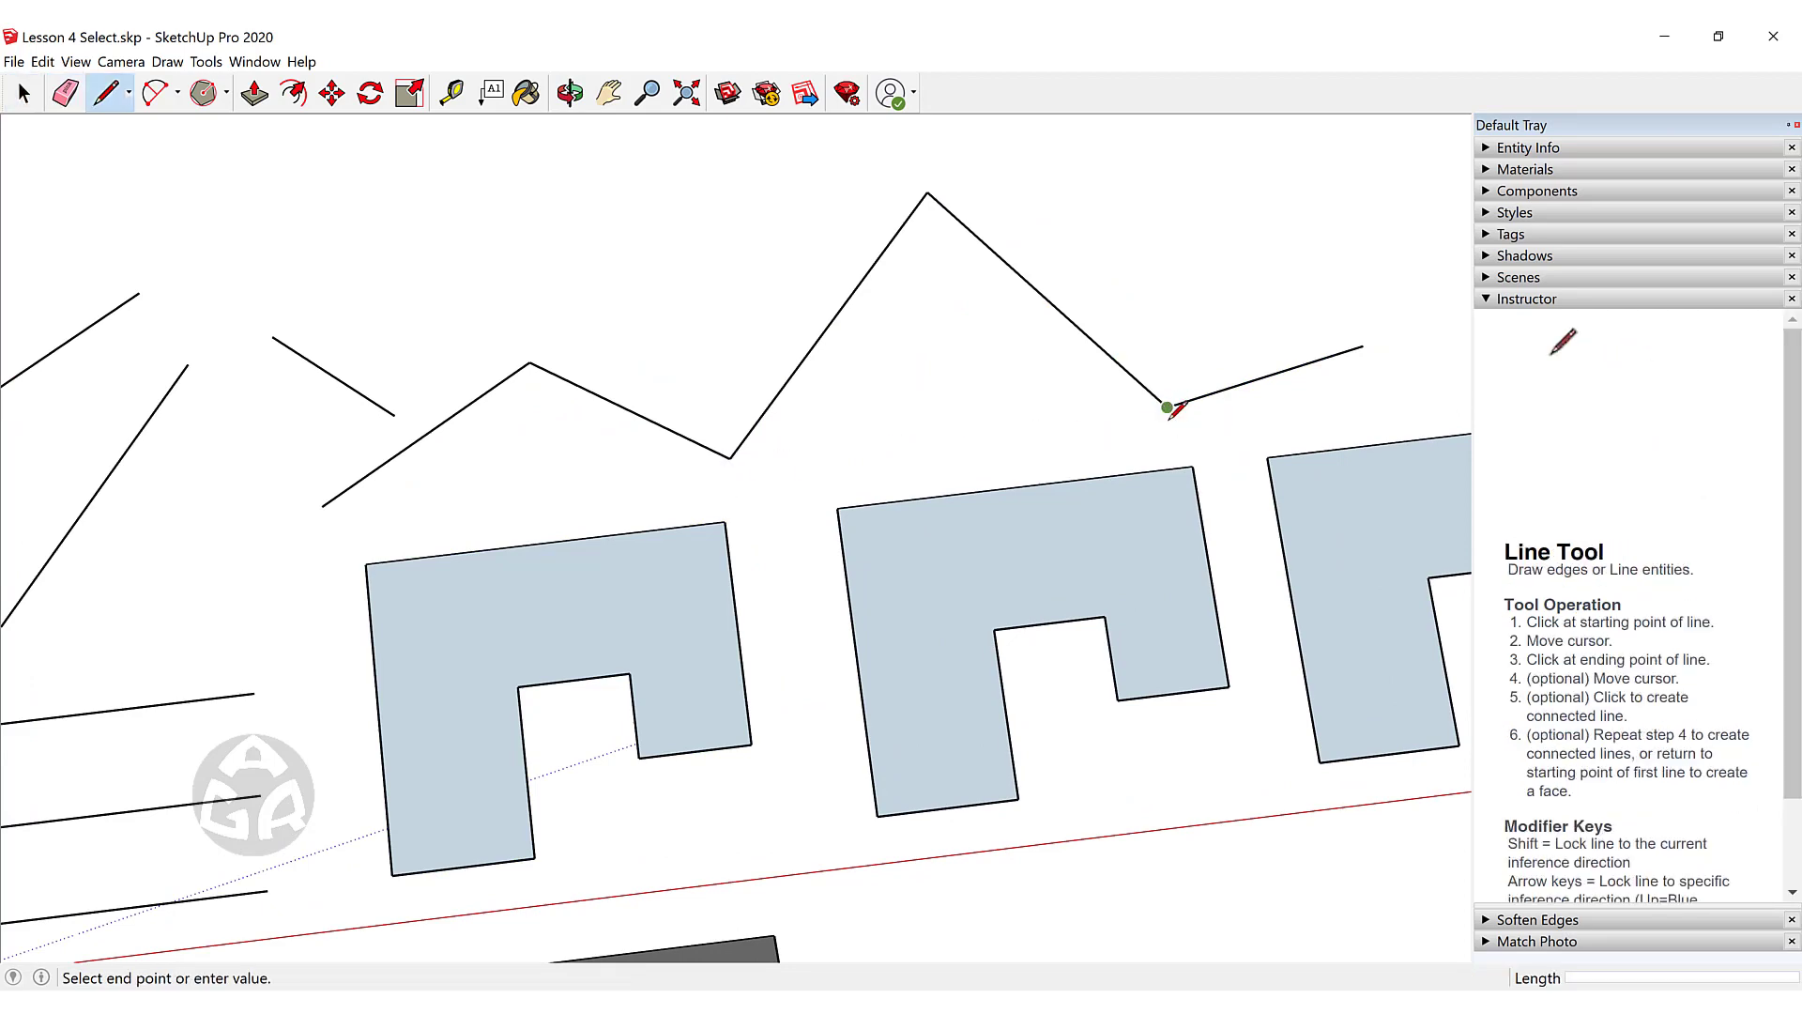
{"action": "scroll", "coordinate": [1163, 467], "scroll_direction": "up", "scroll_amount": 2}
{"action": "left_click", "coordinate": [1162, 470]}
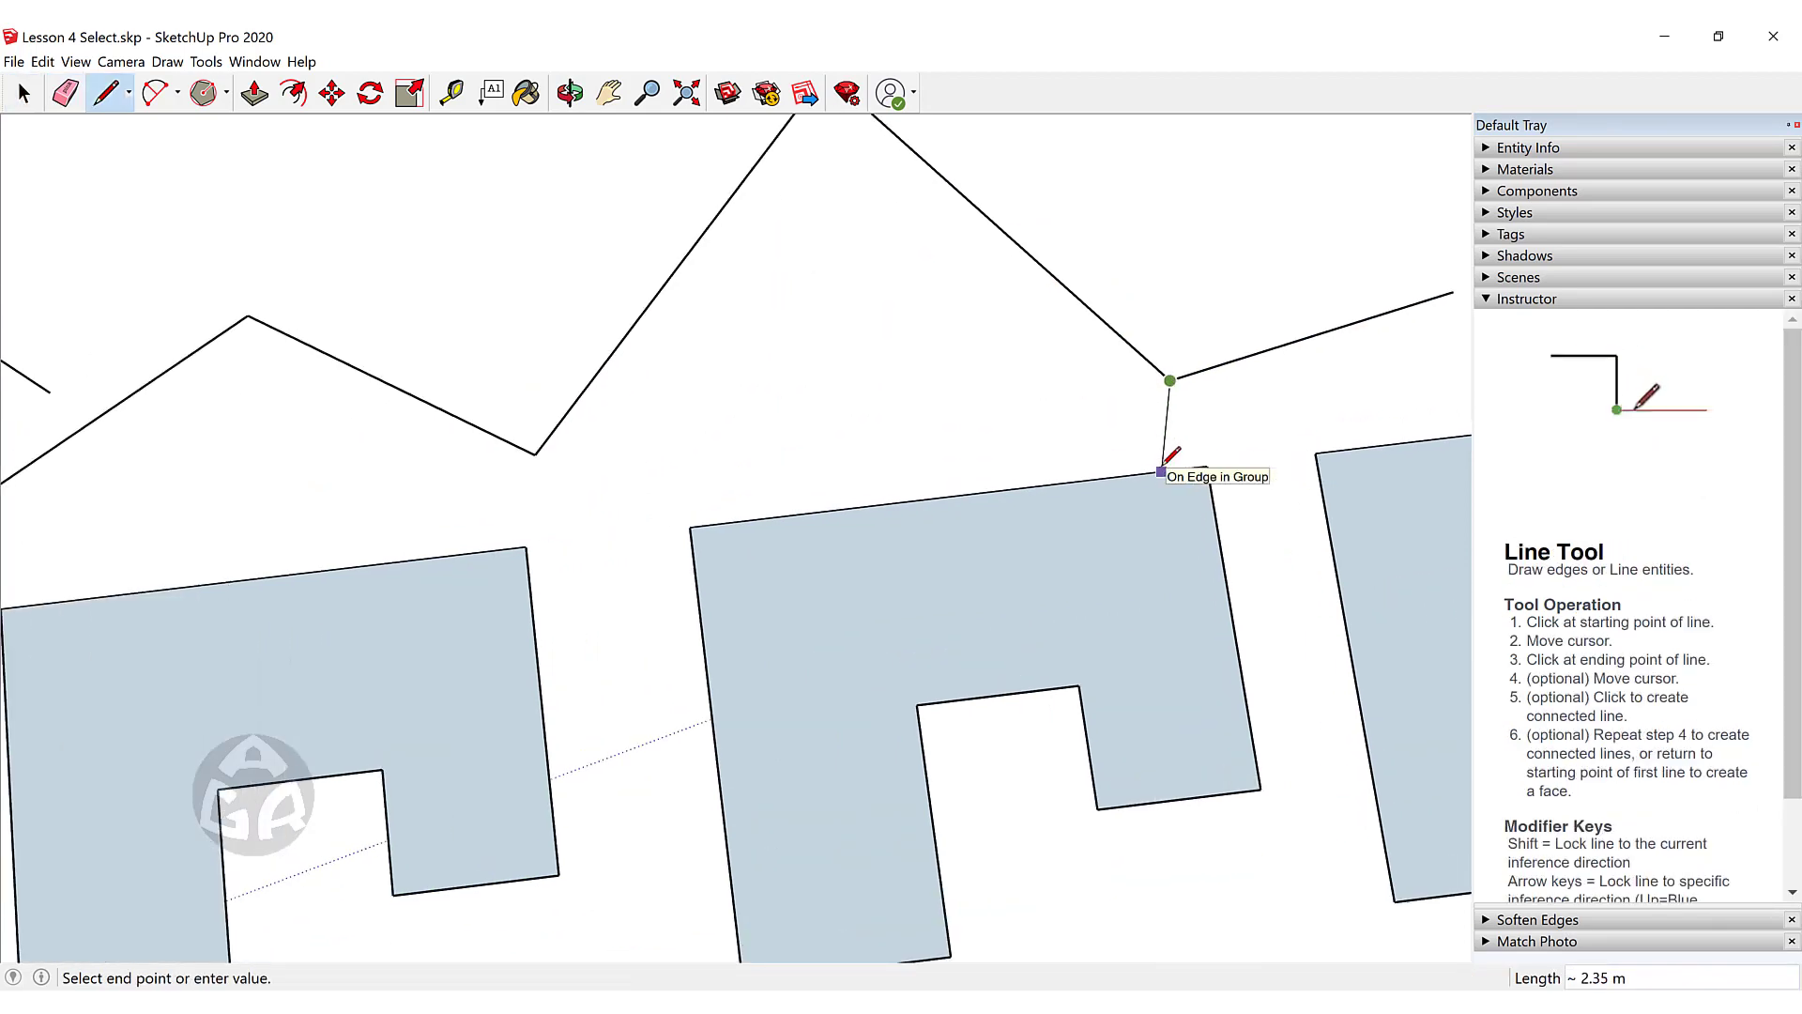
{"action": "key", "text": "Escape"}
{"action": "key", "text": "space"}
{"action": "scroll", "coordinate": [920, 459], "scroll_direction": "down", "scroll_amount": 3}
{"action": "middle_click_drag", "start_coordinate": [892, 399], "coordinate": [744, 386]}
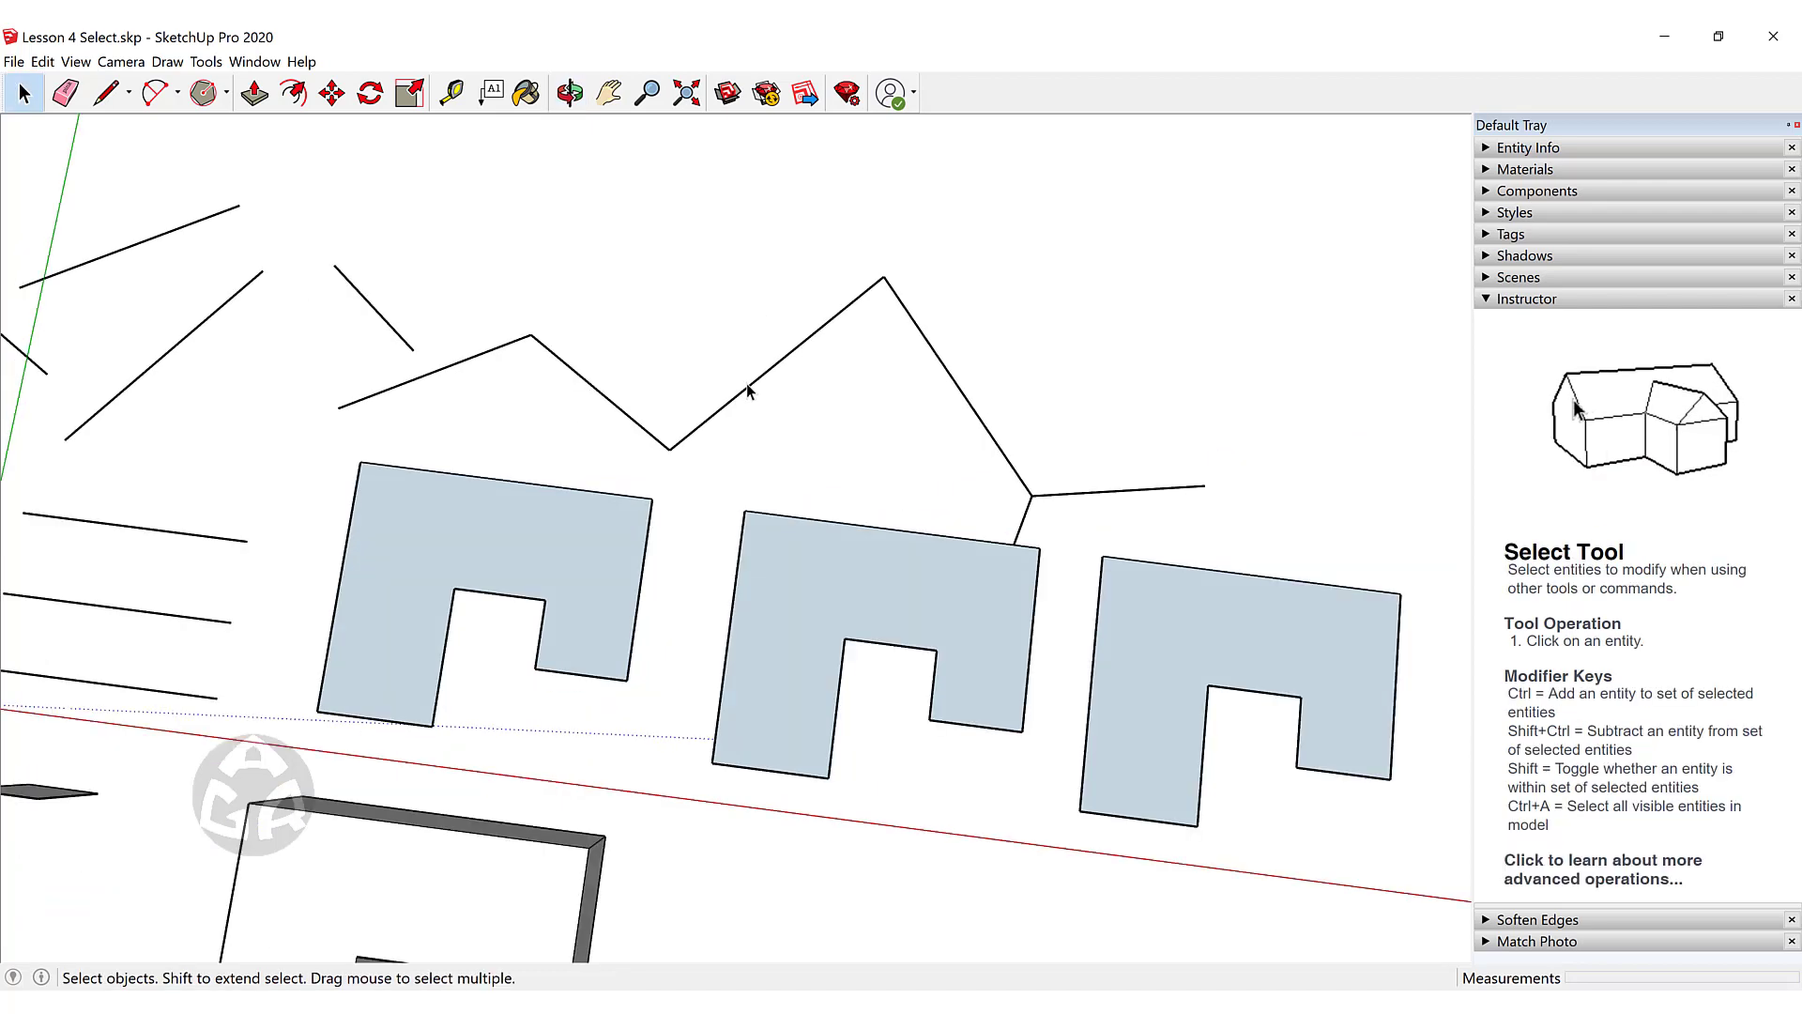
{"action": "triple_click", "coordinate": [756, 385]}
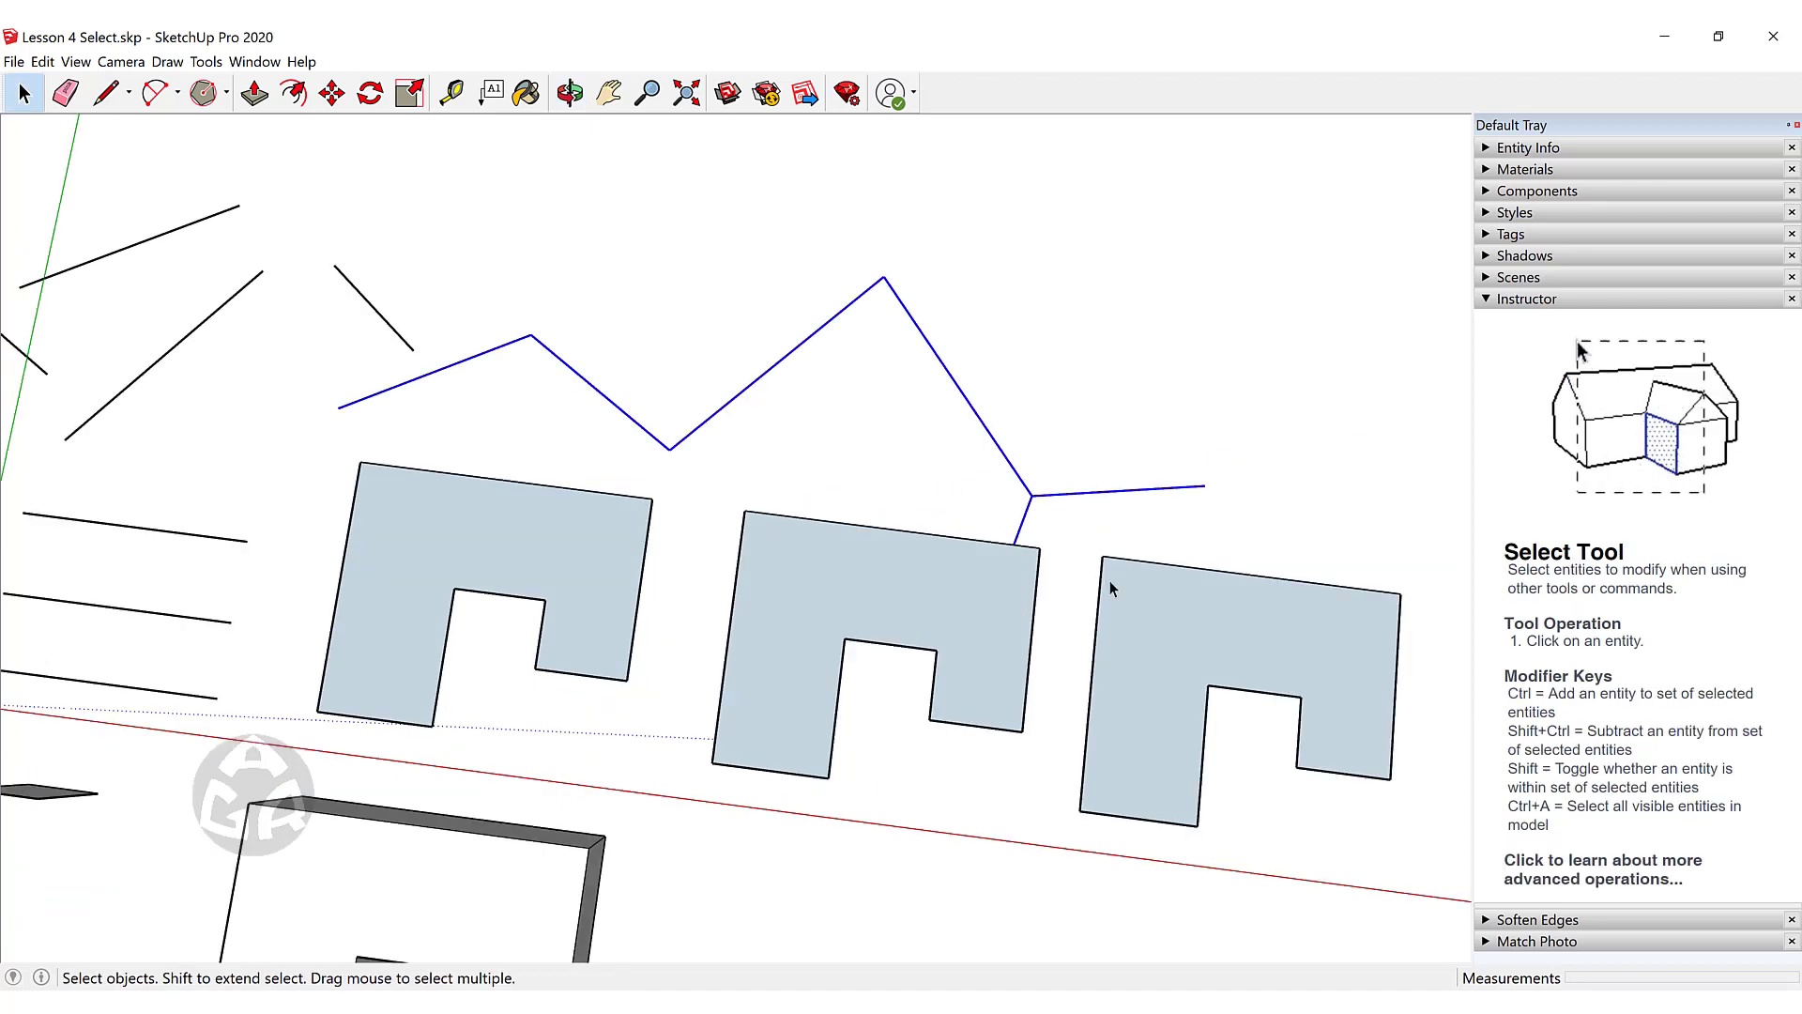
Erase the short edge joining the zigzag to the middle face.
{"action": "middle_click_drag", "start_coordinate": [1109, 580], "coordinate": [894, 534]}
{"action": "key", "text": "e"}
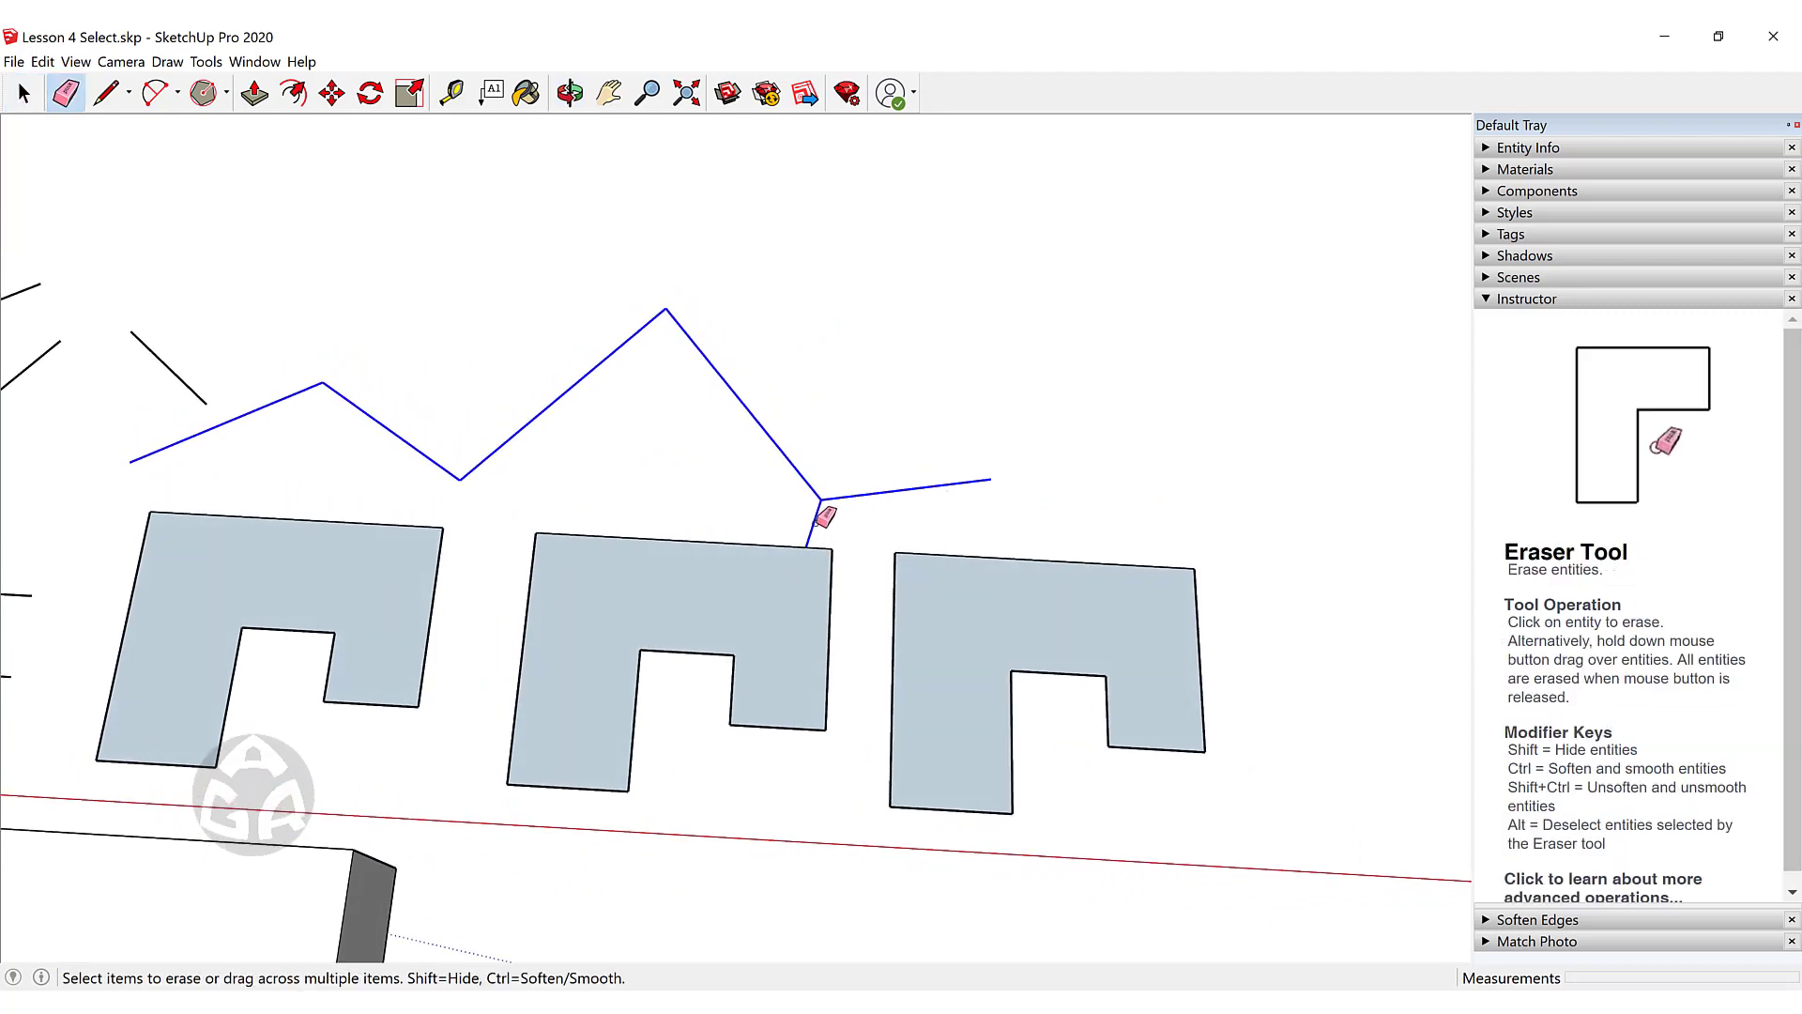
{"action": "left_click", "coordinate": [814, 525]}
{"action": "key", "text": "space"}
Link the zigzag's last segment to the right face's corner, then triple-click to select the chain.
{"action": "key", "text": "l"}
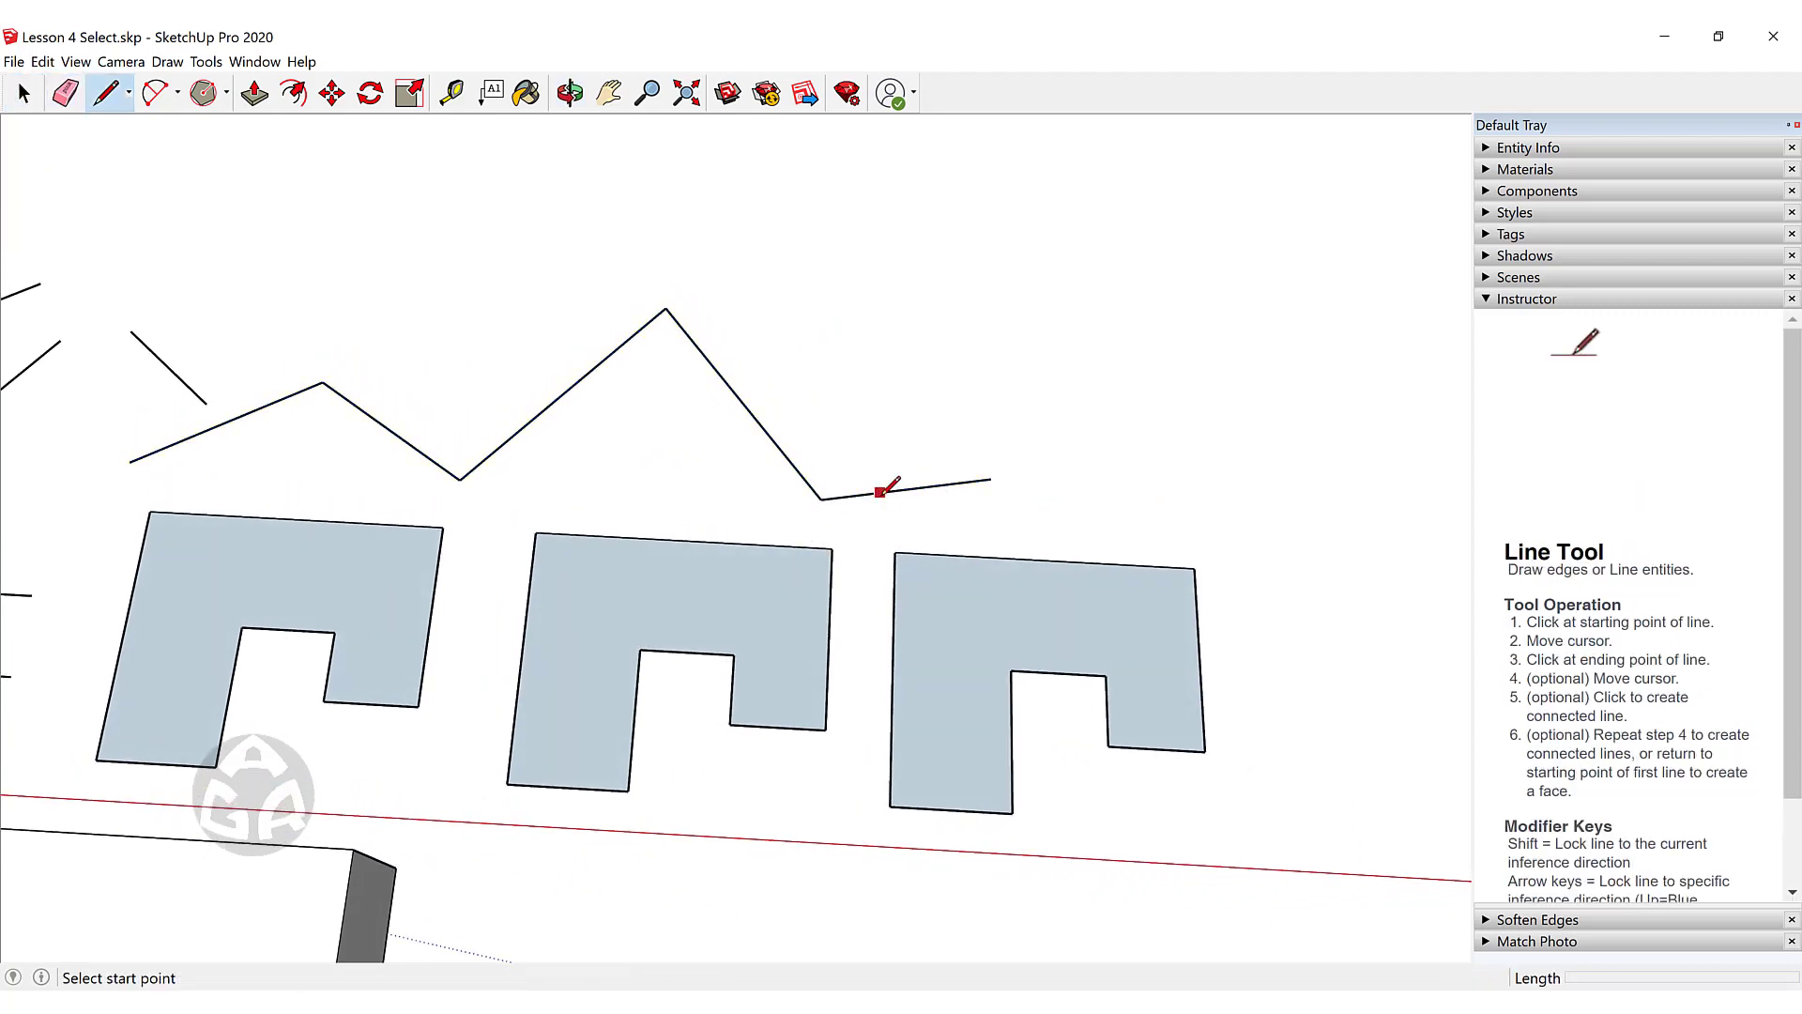
{"action": "left_click", "coordinate": [886, 492]}
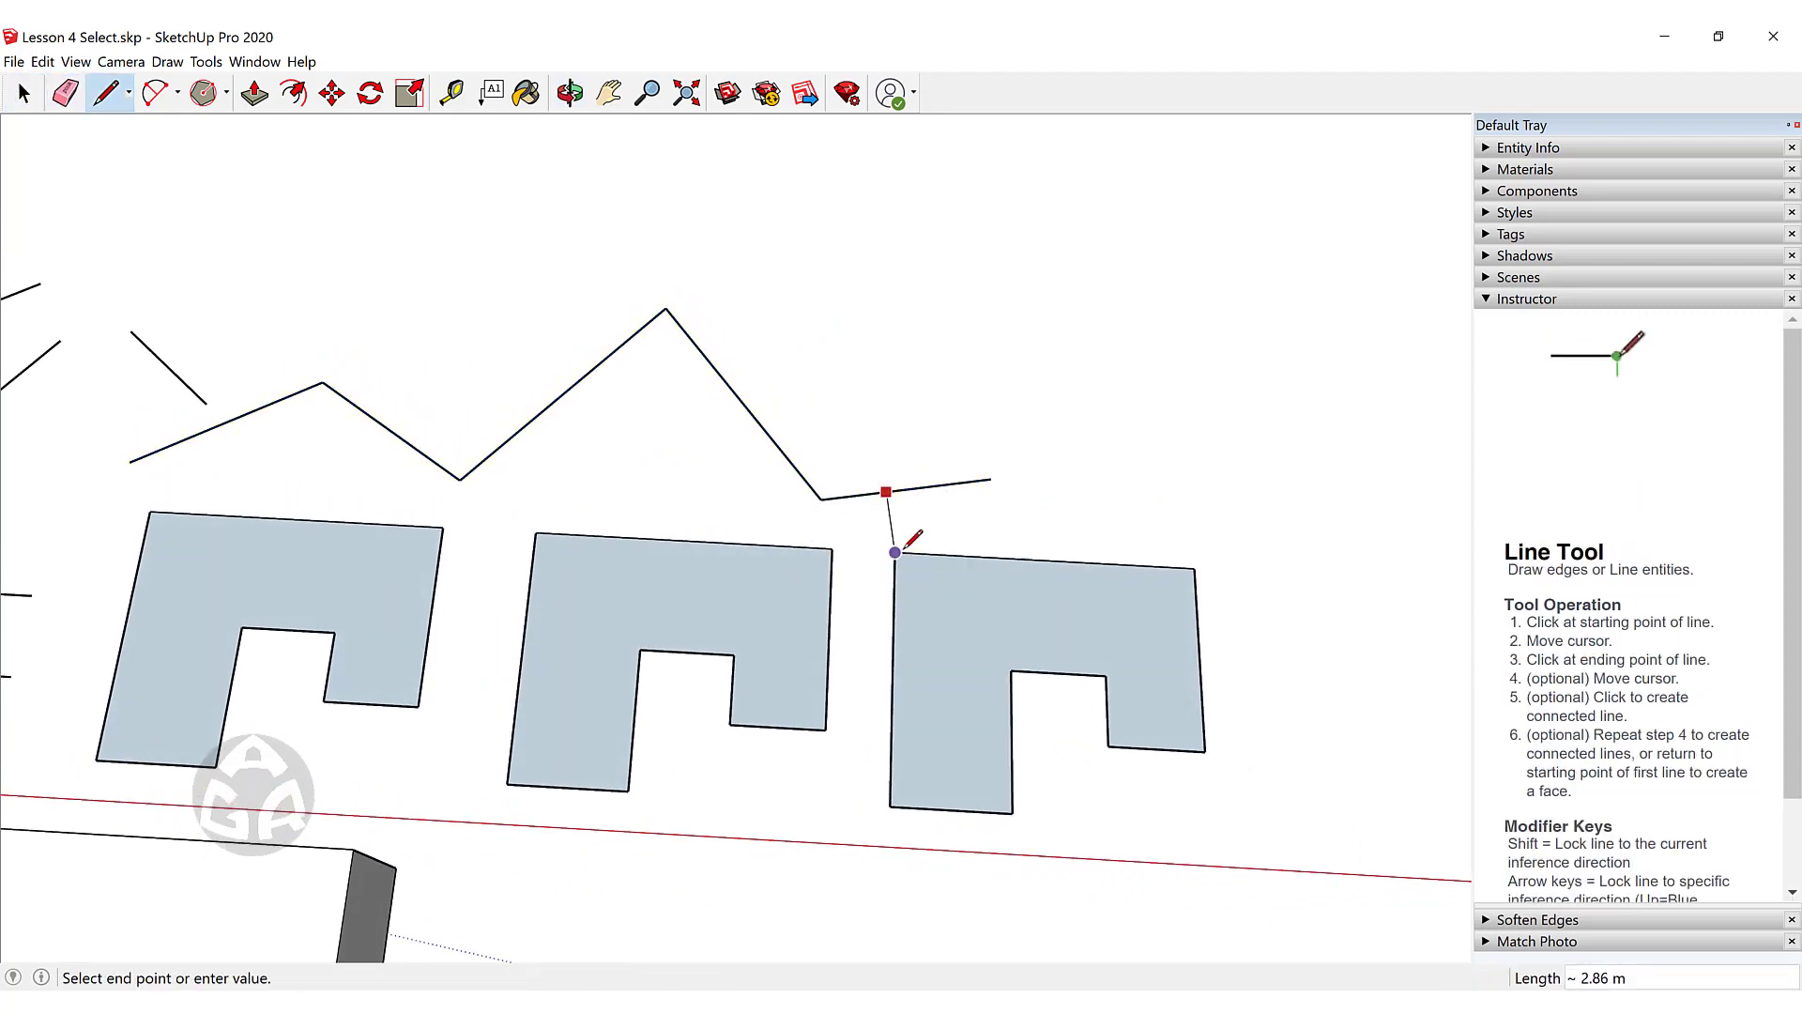
{"action": "left_click", "coordinate": [894, 552]}
{"action": "key", "text": "space"}
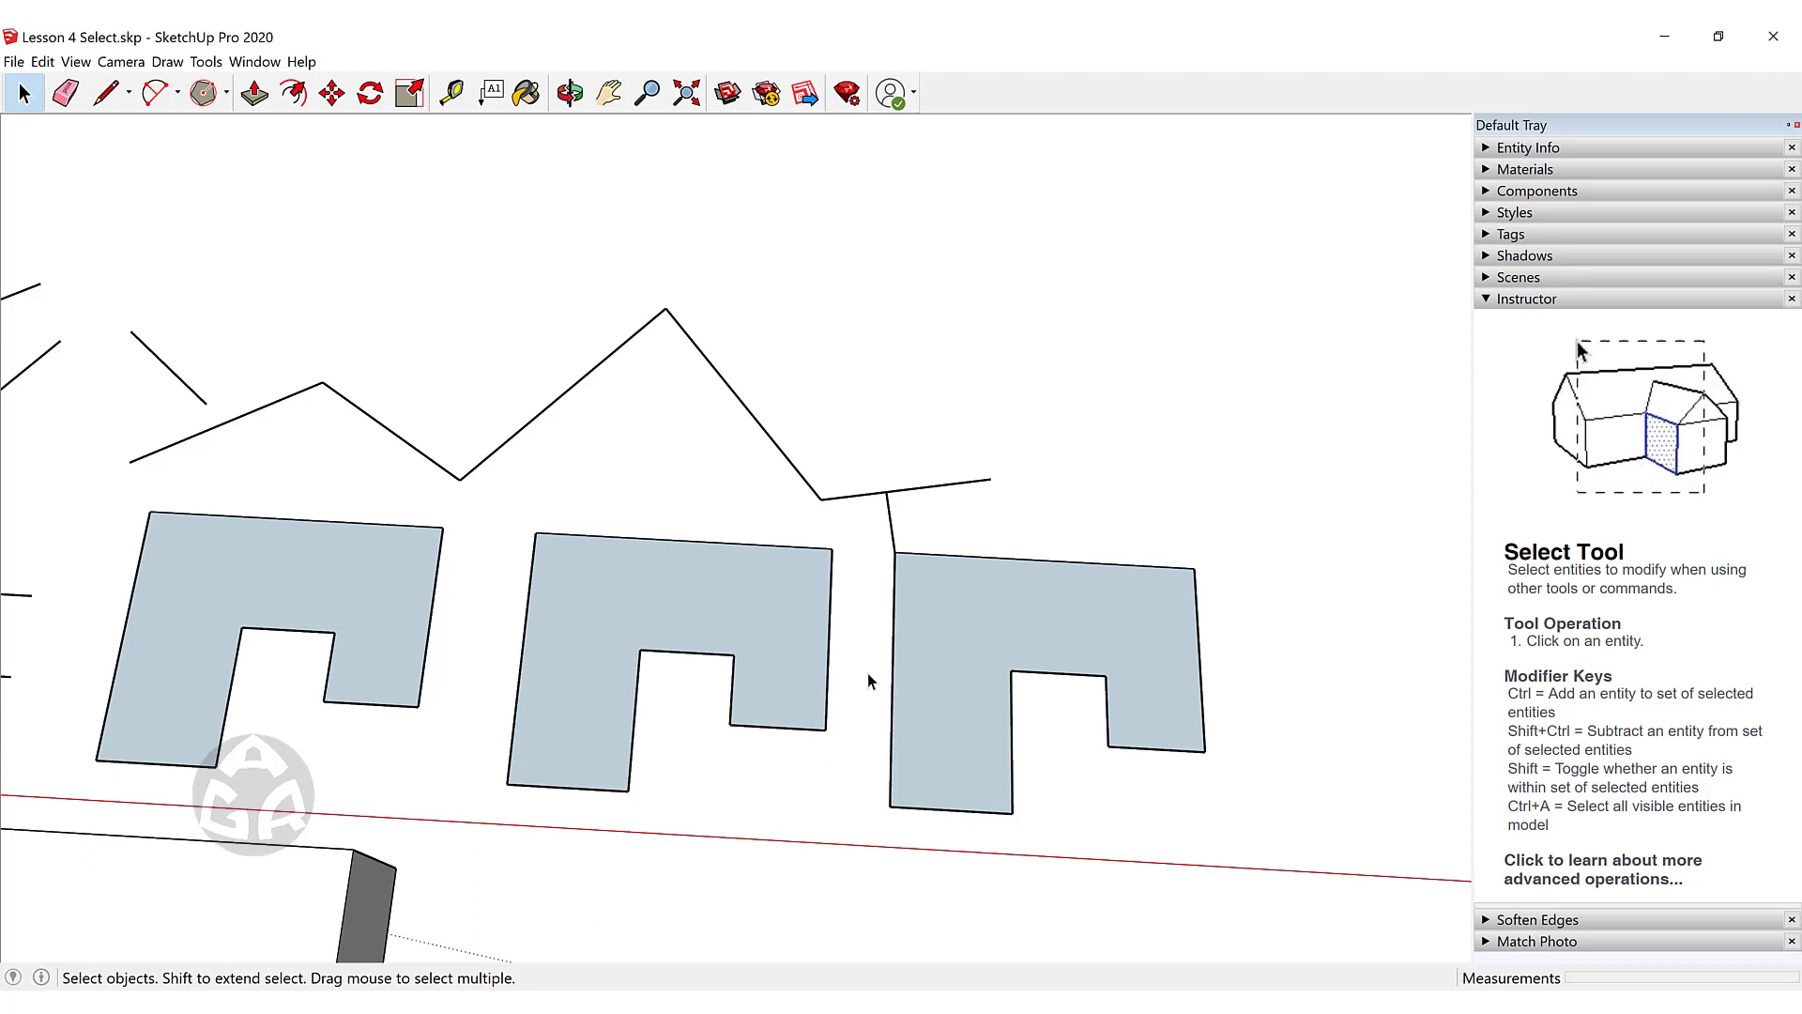
{"action": "left_click", "coordinate": [798, 477]}
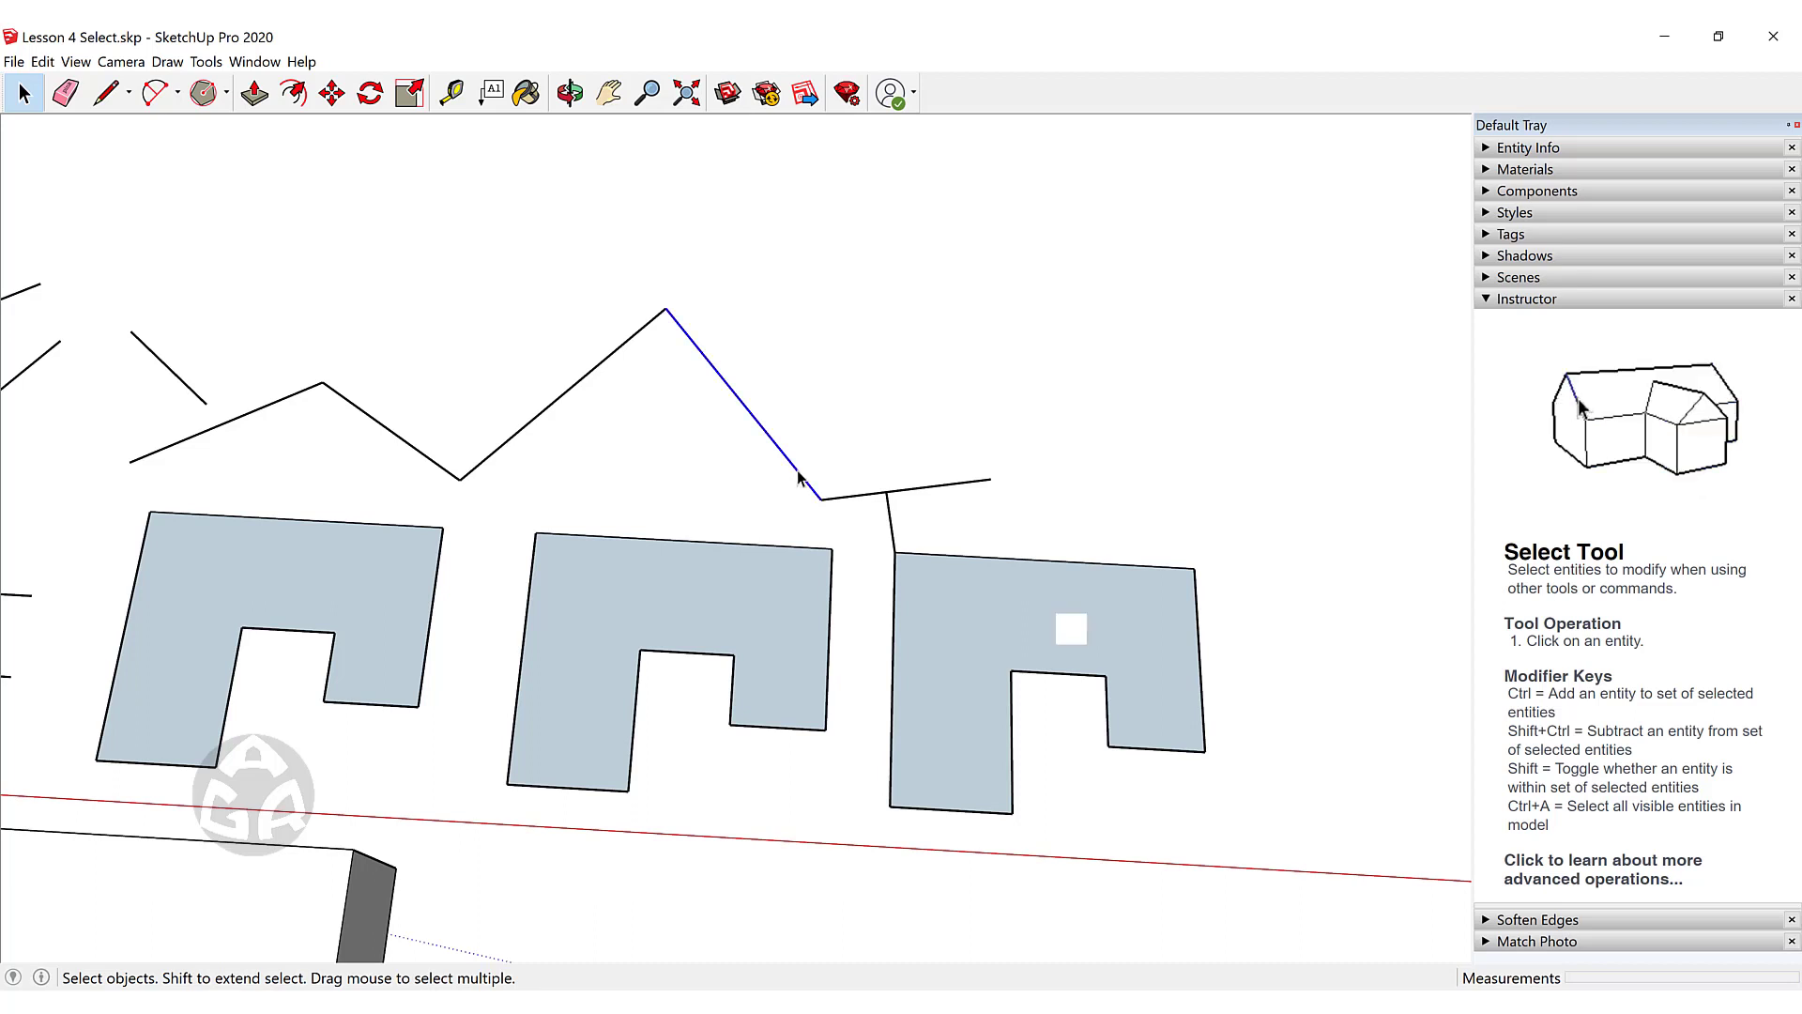
{"action": "triple_click", "coordinate": [803, 476]}
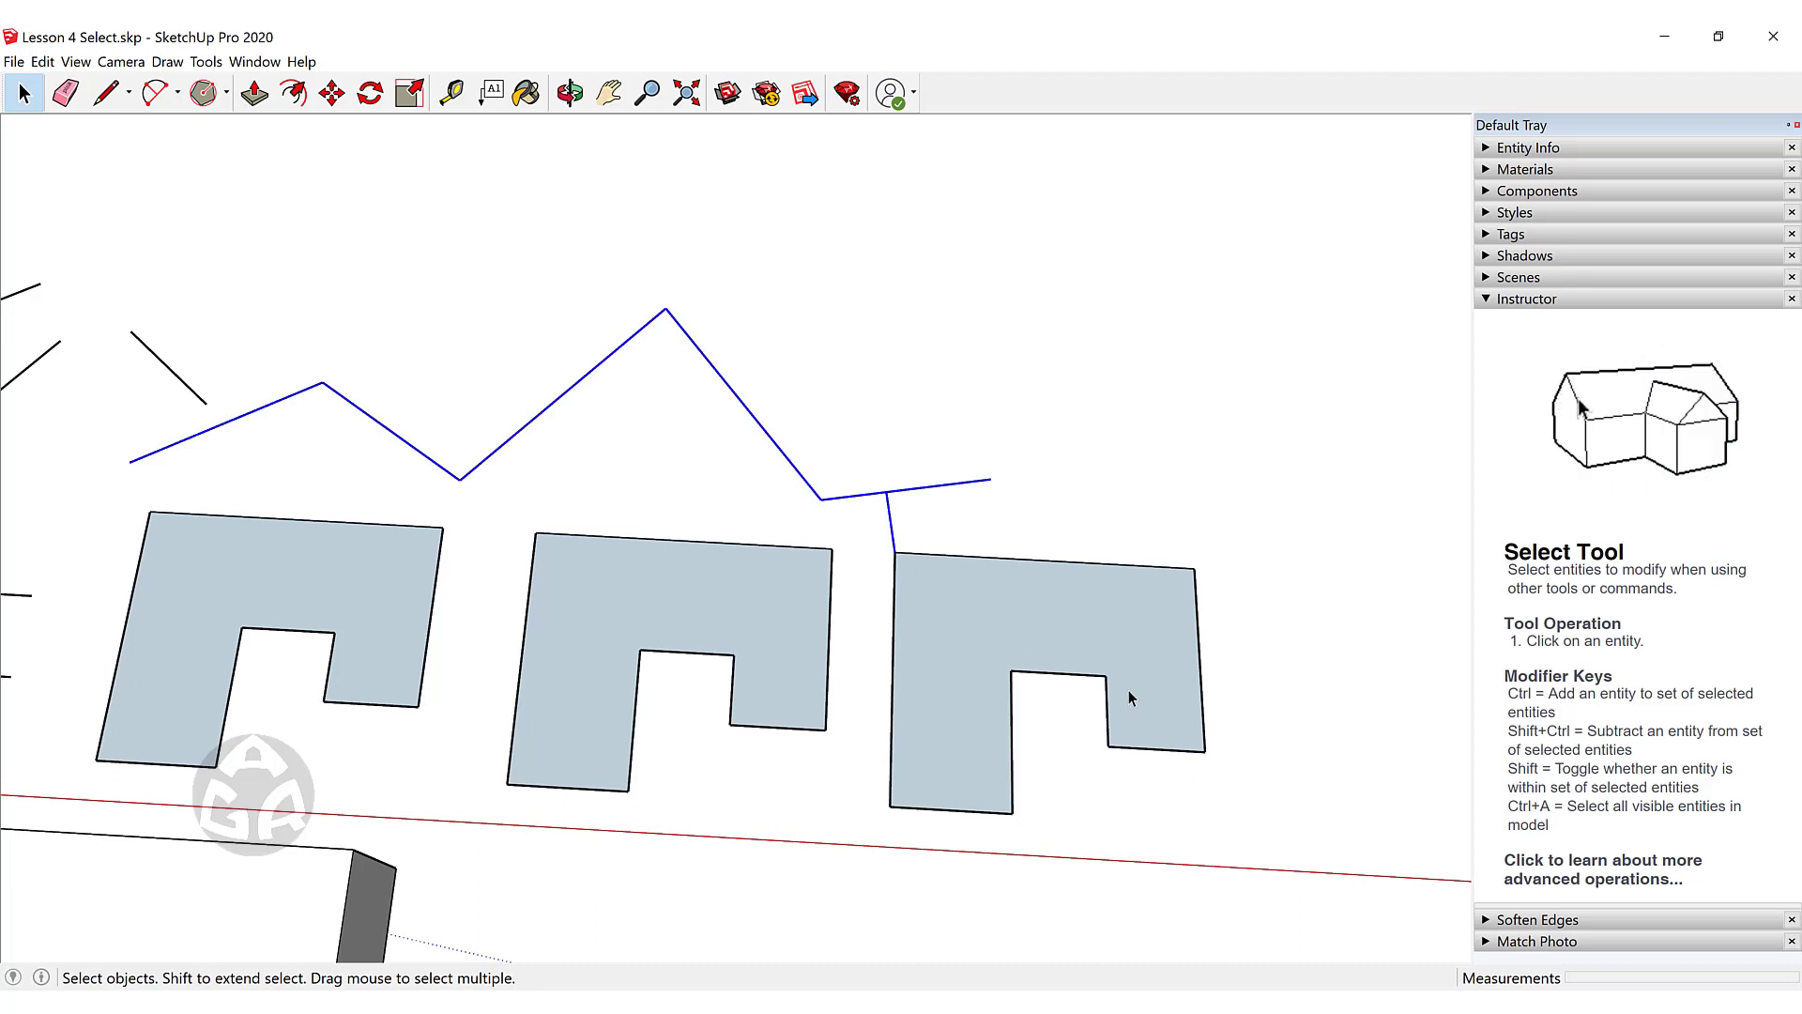